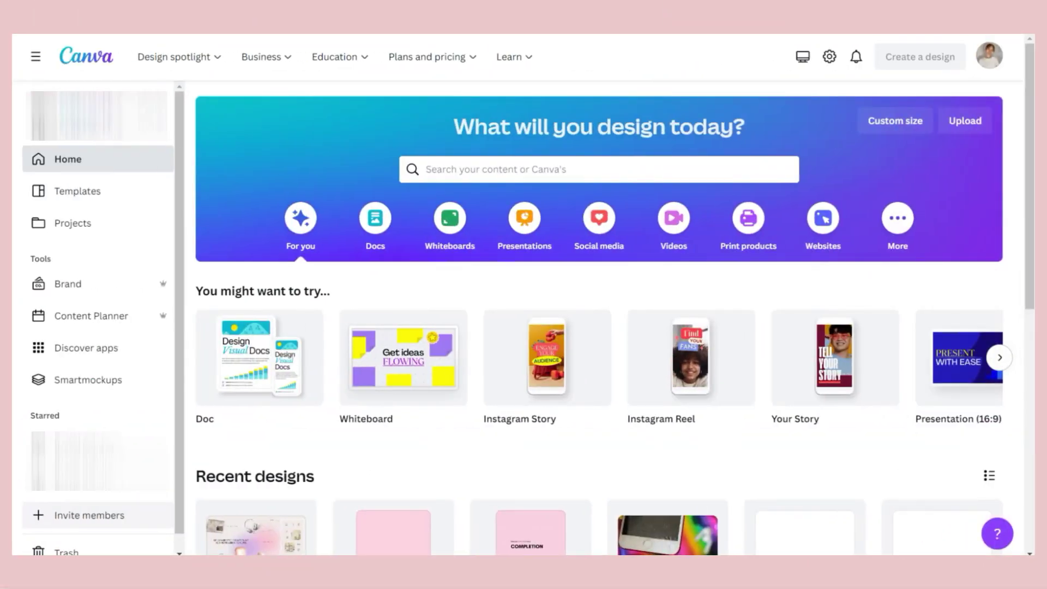
- Create a 1920 × 1080 px Desktop Wallpaper design and set its page background color to #F1EDEB
{"action": "type", "text": "desk"}
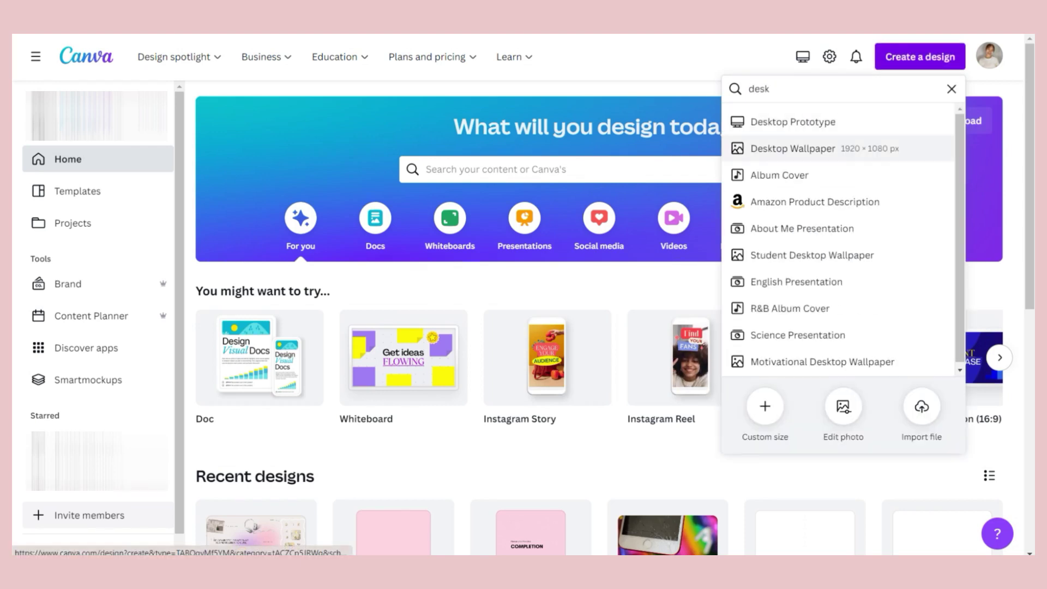
{"action": "left_click", "coordinate": [793, 148]}
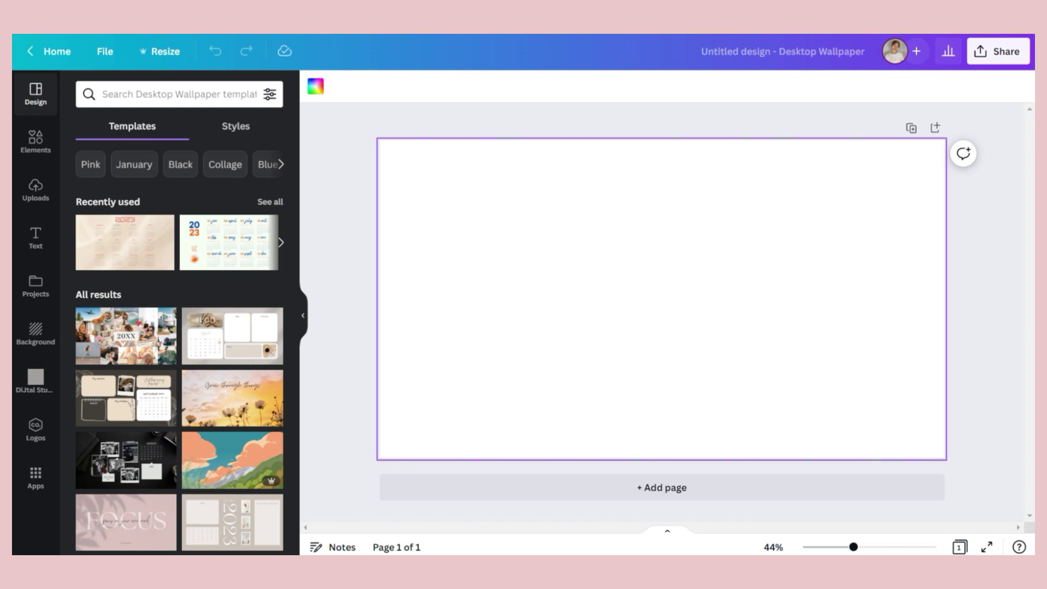
{"action": "left_click", "coordinate": [316, 86]}
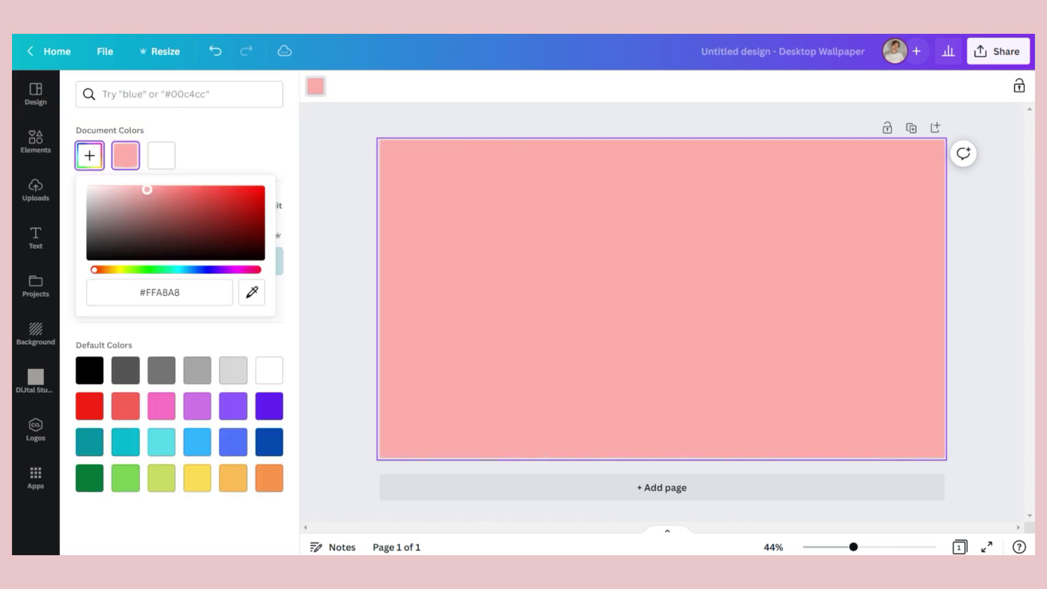
{"action": "left_click_drag", "start_coordinate": [93, 269], "coordinate": [238, 269]}
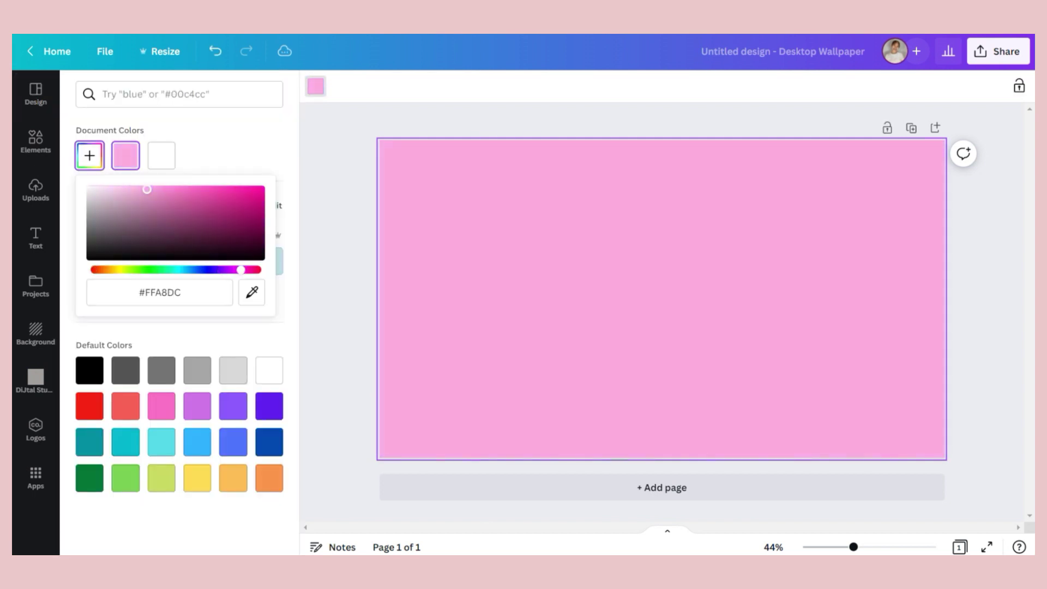
{"action": "left_click_drag", "start_coordinate": [147, 189], "coordinate": [102, 188]}
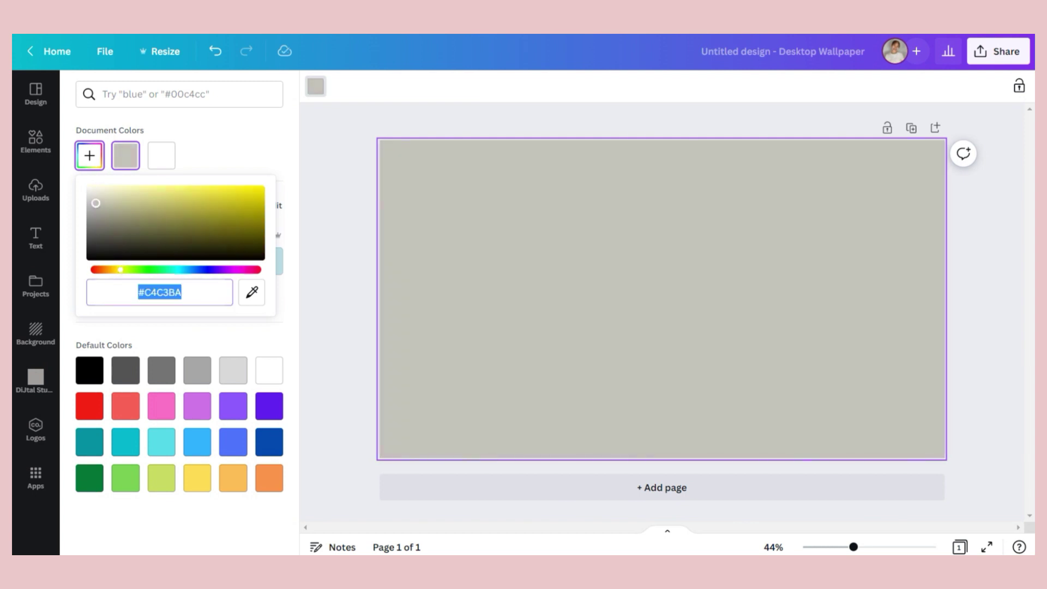
{"action": "type", "text": "#F1EDEB"}
{"action": "key", "text": "Escape"}
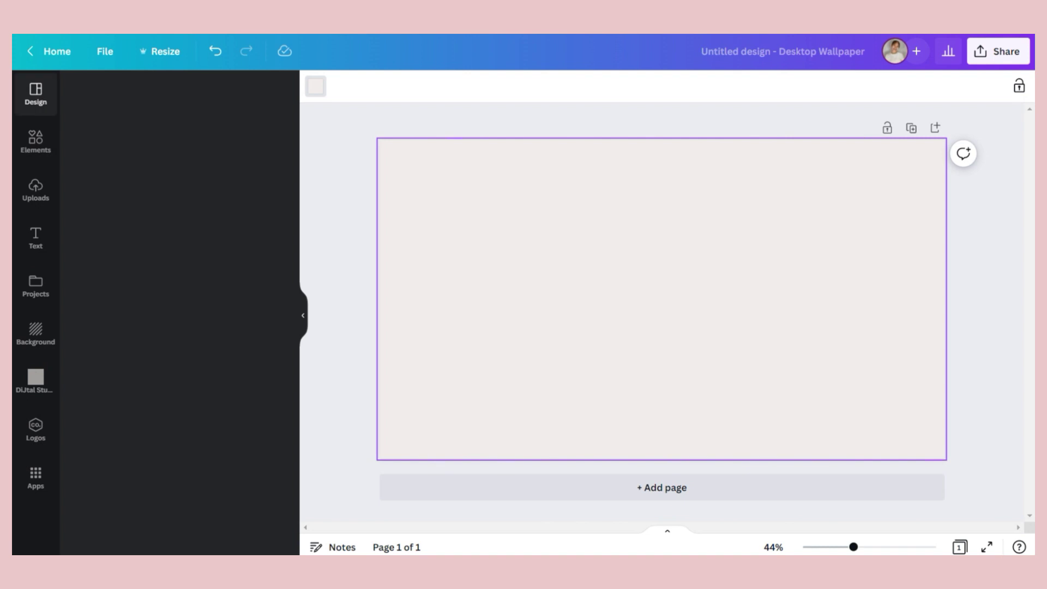
{"action": "key", "text": "Escape"}
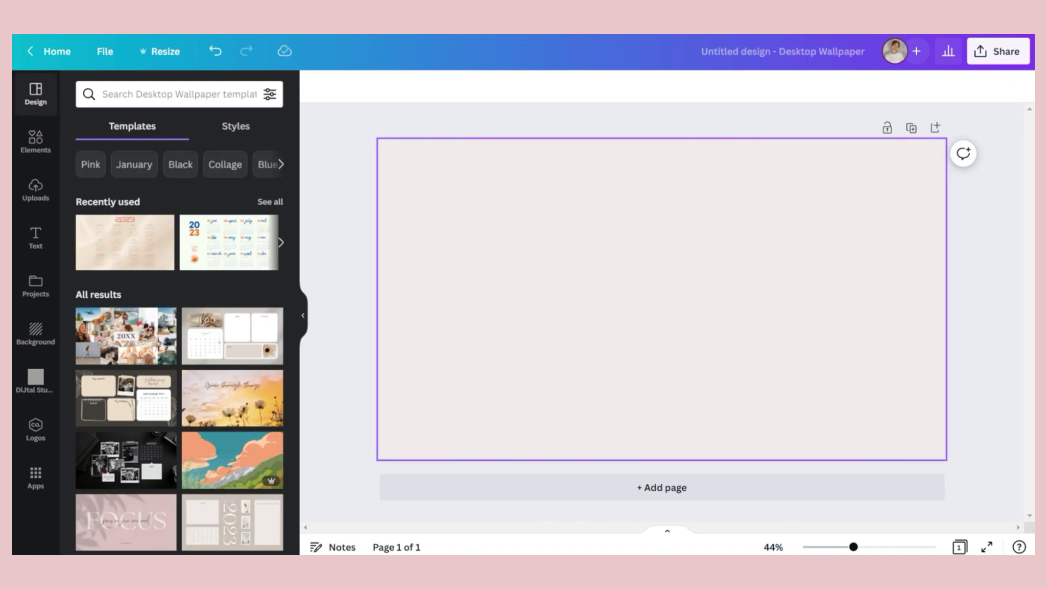
- Search the design elements for "retro gradient circle" graphics
{"action": "left_click", "coordinate": [36, 141]}
{"action": "left_click", "coordinate": [172, 94]}
{"action": "type", "text": "gr"}
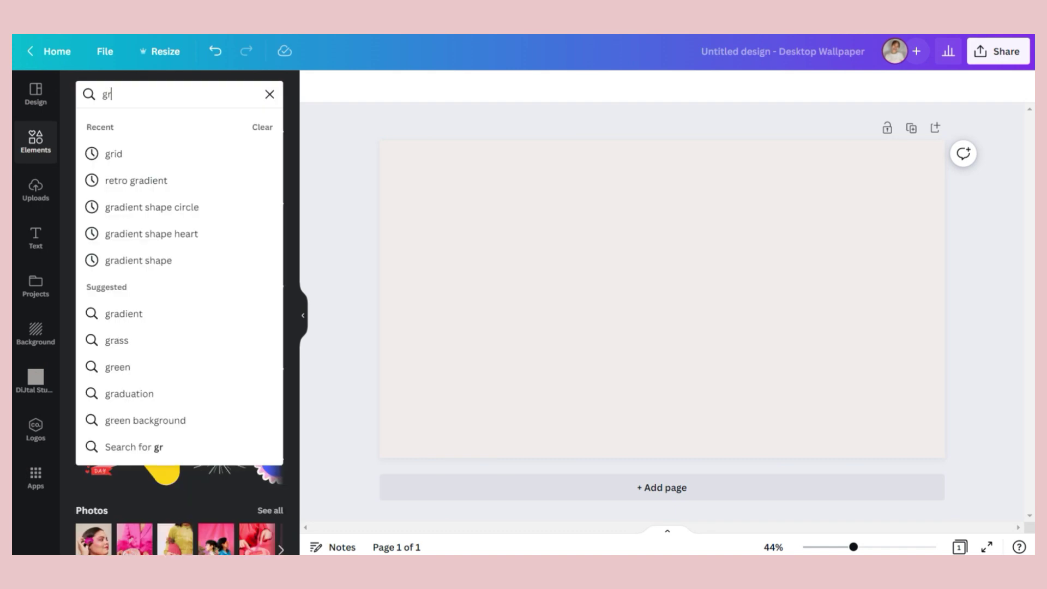
{"action": "type", "text": "adient"}
{"action": "type", "text": "circle"}
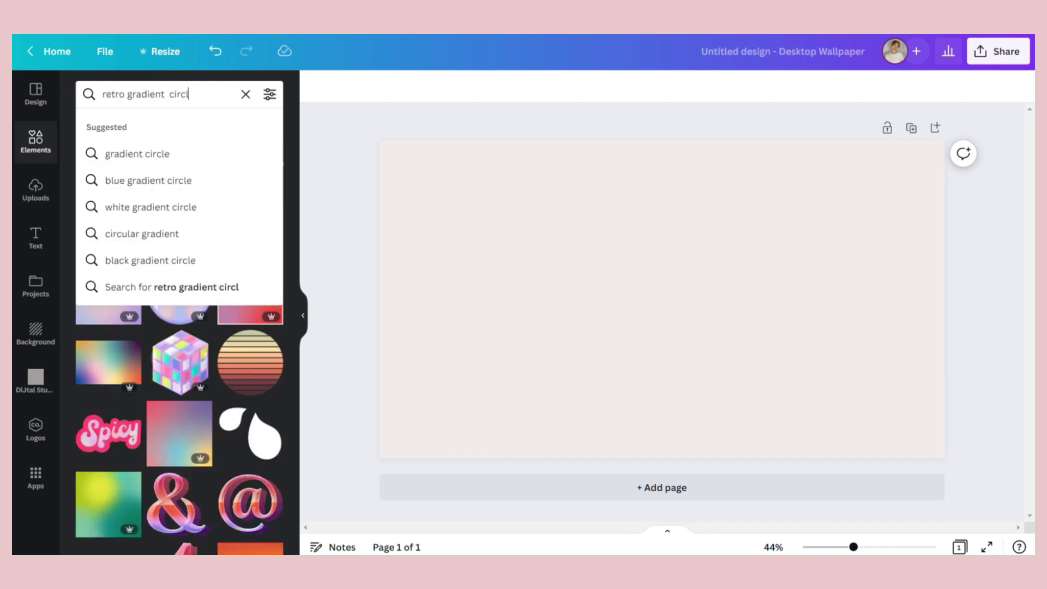
{"action": "key", "text": "Return"}
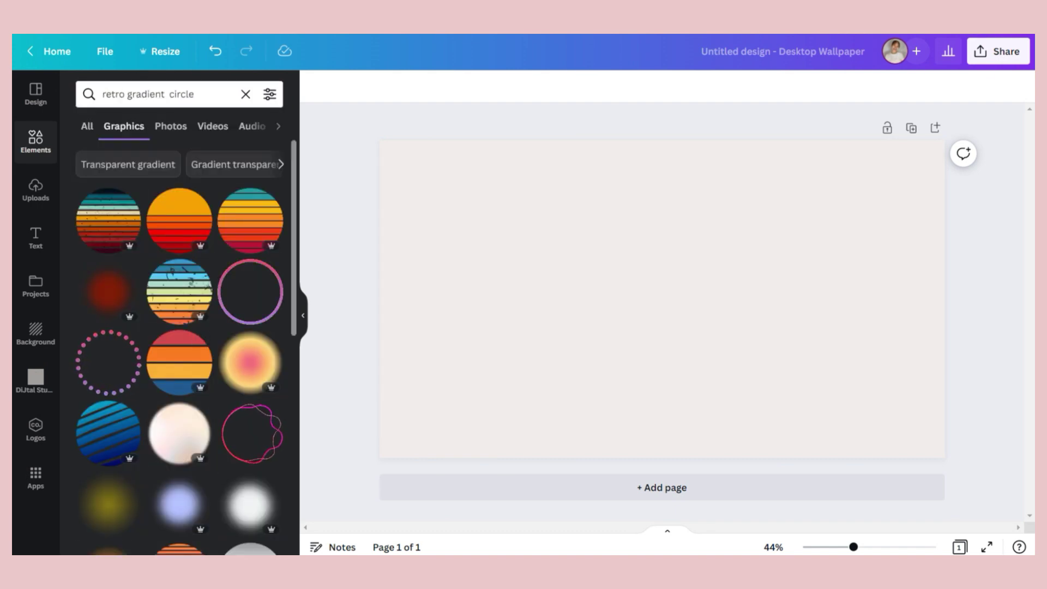
- Add blurred gradient circle graphics to the page and recolor the orange one with a pastel pink palette color
{"action": "scroll", "coordinate": [180, 349], "scroll_direction": "down", "scroll_amount": 5}
{"action": "left_click", "coordinate": [179, 238]}
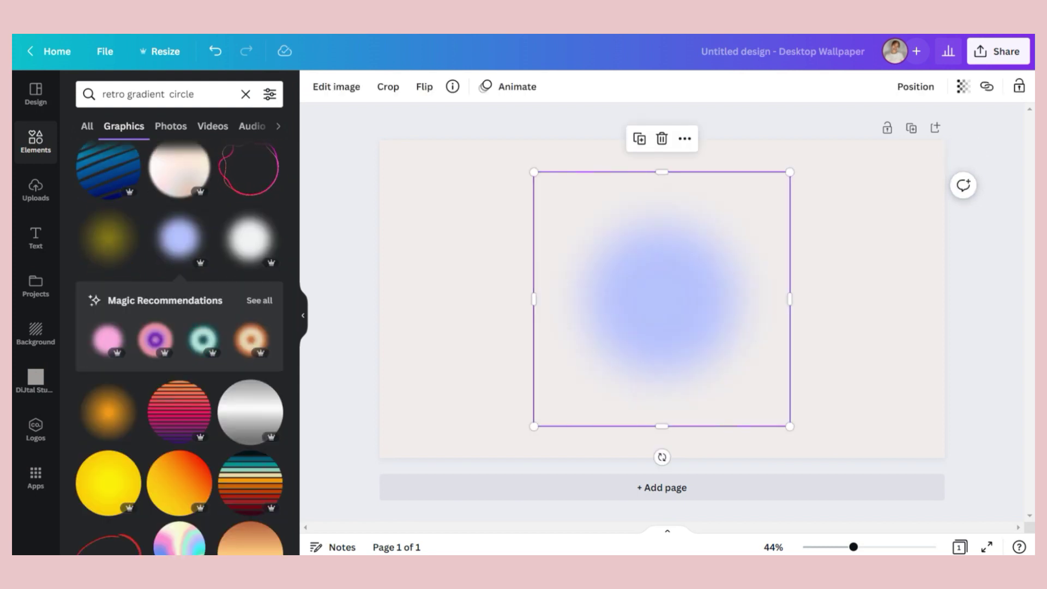
{"action": "left_click", "coordinate": [259, 301]}
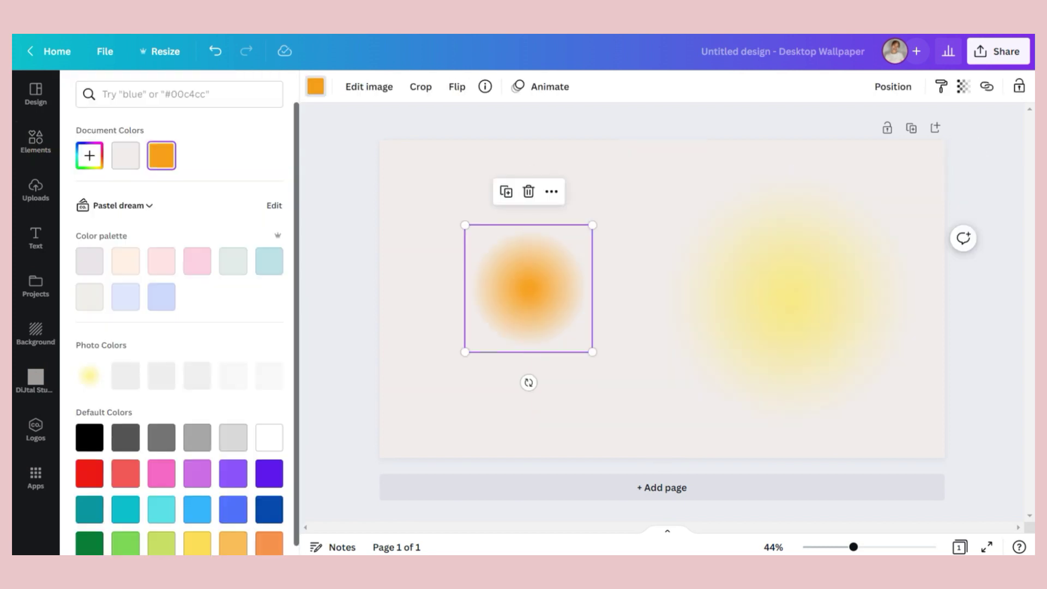
{"action": "left_click", "coordinate": [197, 262]}
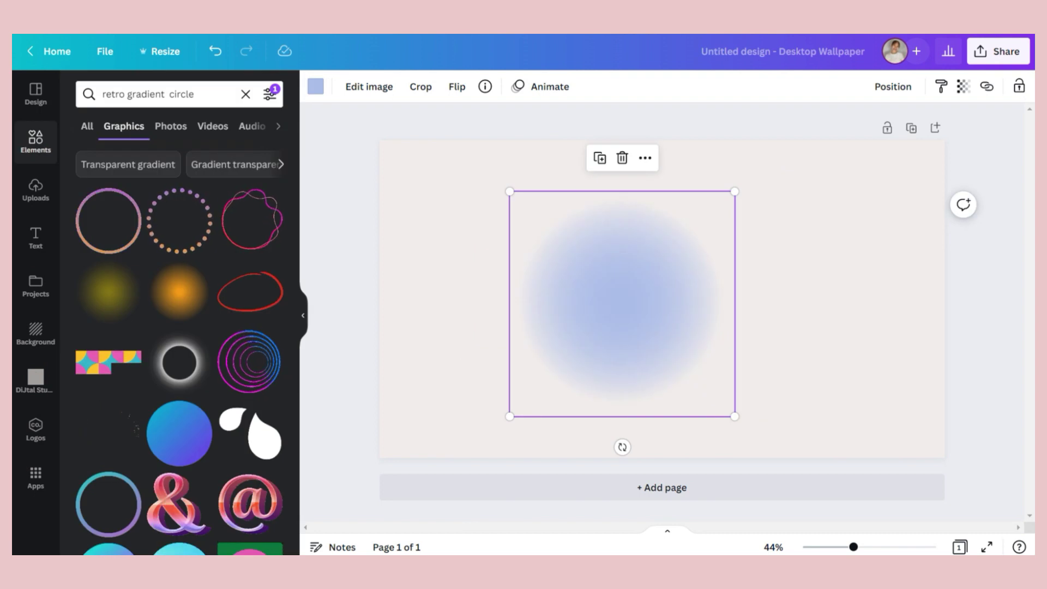
- Duplicate the blue gradient circle, overlapping the copy on its right side, and recolor the copy pink #E8ACC2
{"action": "left_click", "coordinate": [600, 158]}
{"action": "left_click_drag", "start_coordinate": [623, 304], "coordinate": [712, 314]}
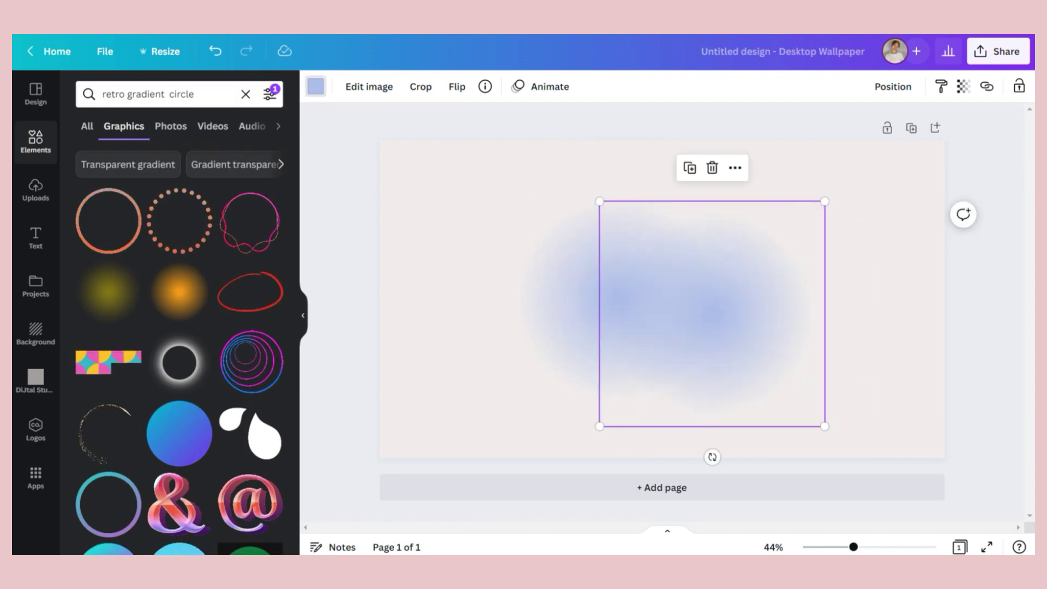
{"action": "left_click", "coordinate": [316, 86]}
{"action": "left_click", "coordinate": [90, 156]}
{"action": "left_click_drag", "start_coordinate": [194, 270], "coordinate": [247, 270]}
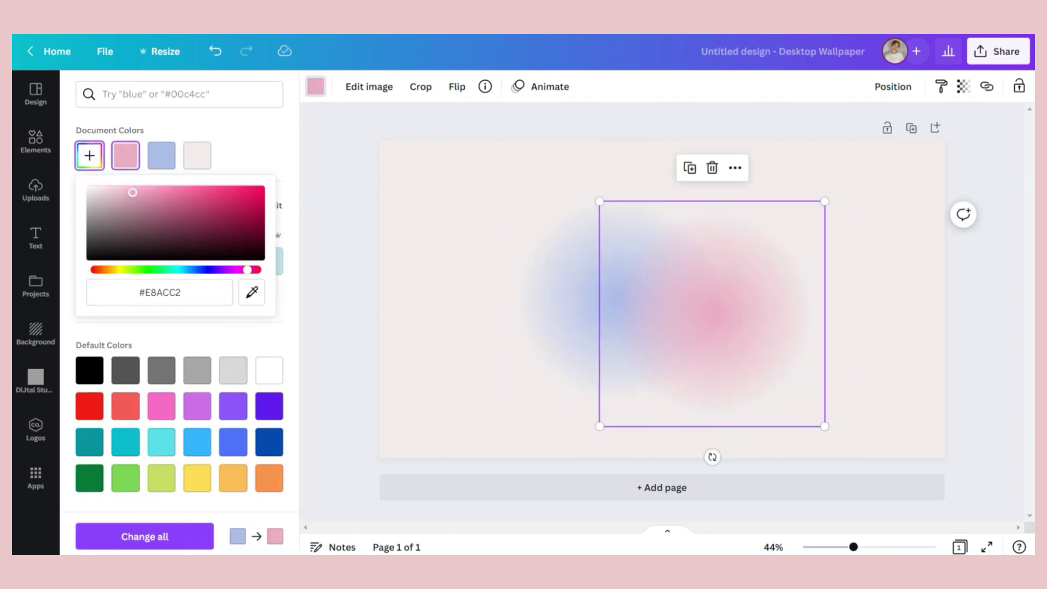
- Rearrange the blurred gradient circles so they overlap around the middle of the wallpaper
{"action": "left_click_drag", "start_coordinate": [933, 402], "coordinate": [568, 311]}
{"action": "left_click_drag", "start_coordinate": [505, 411], "coordinate": [468, 439]}
{"action": "left_click_drag", "start_coordinate": [645, 310], "coordinate": [640, 299]}
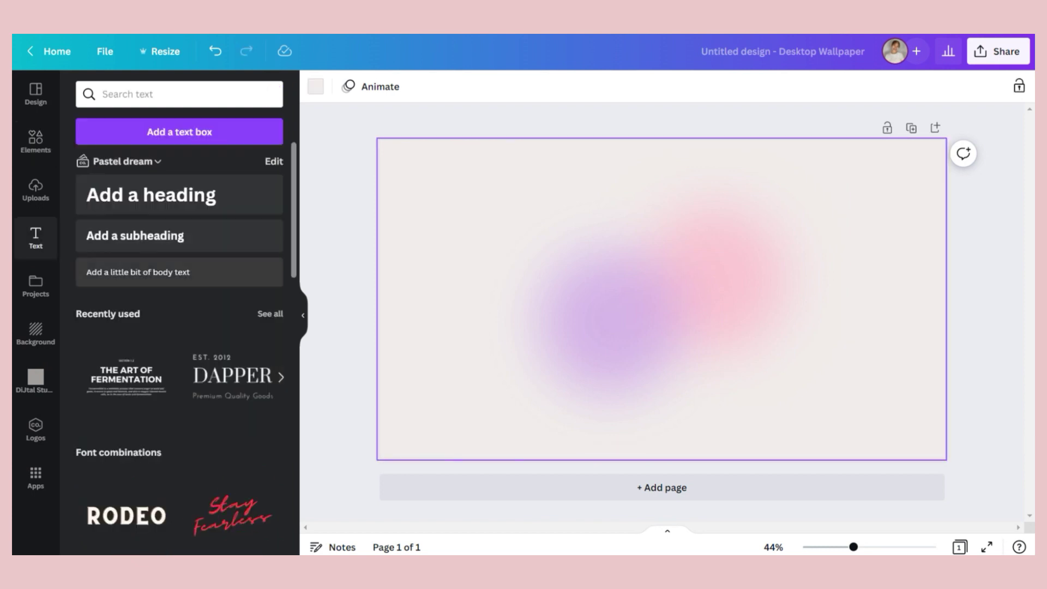
- Add a subheading reading "BE CONSISTENT, DO NOT WAIT FOR MOTIVATION TO COME"
{"action": "left_click", "coordinate": [135, 236]}
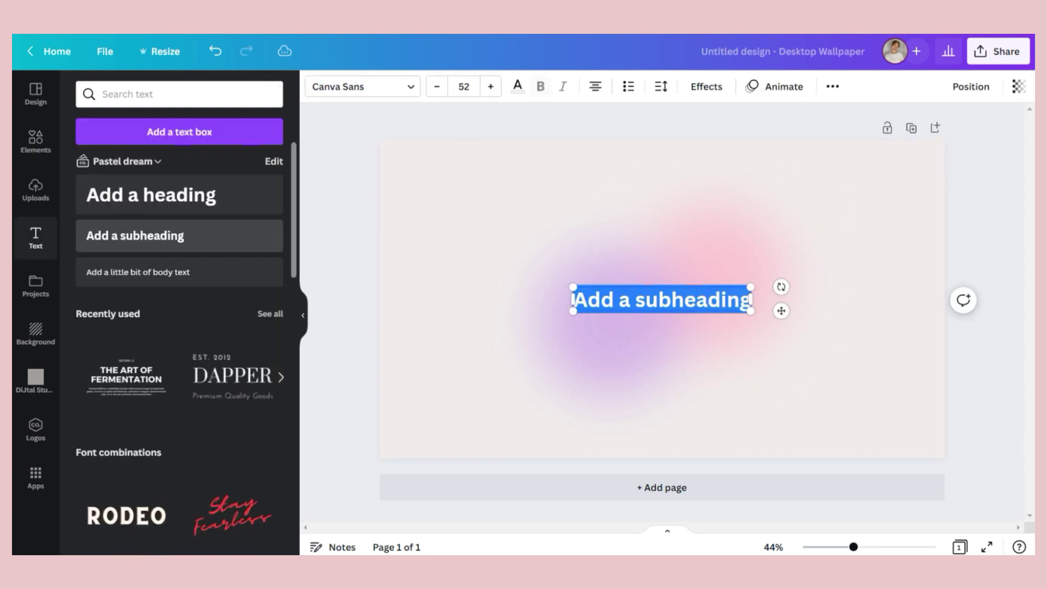
{"action": "type", "text": "Add a text/ quote"}
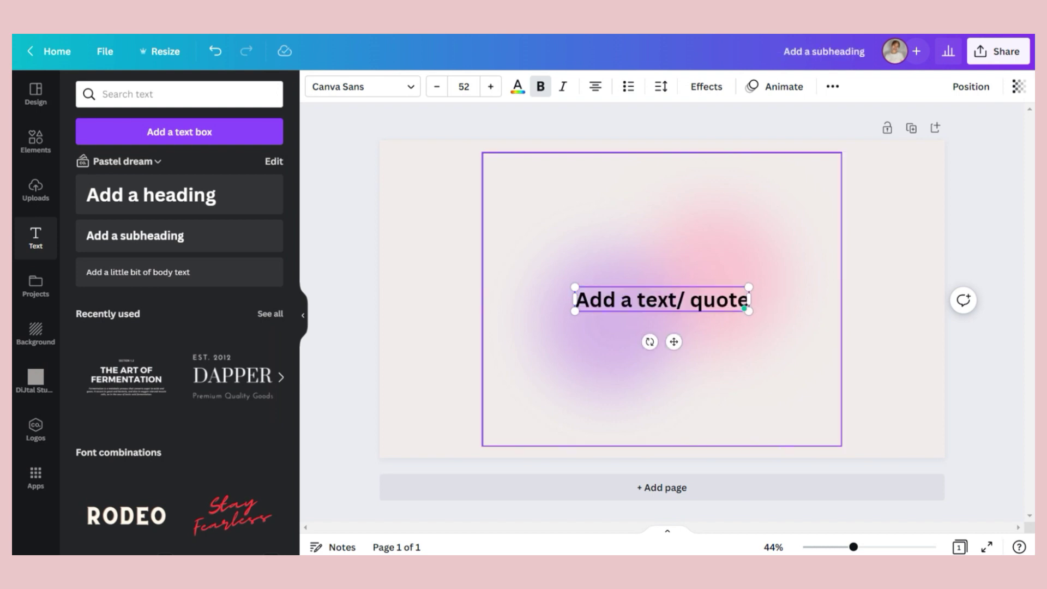
{"action": "type", "text": "/ etc."}
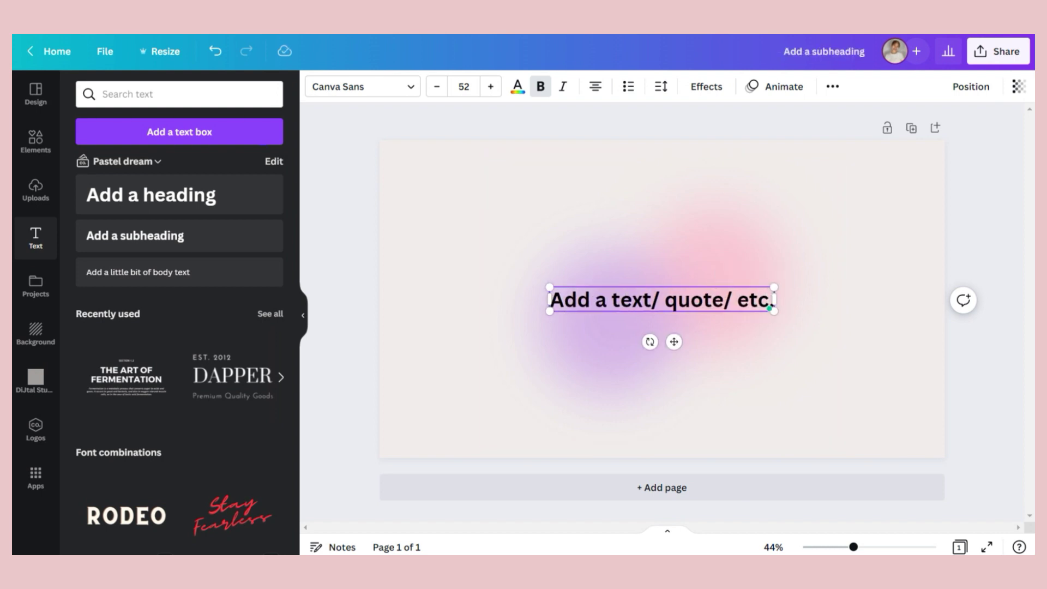
{"action": "key", "text": "ctrl+a"}
{"action": "type", "text": "BE CONSISTENT, DO NOT WAIT FOR MOTIVATION TO COME"}
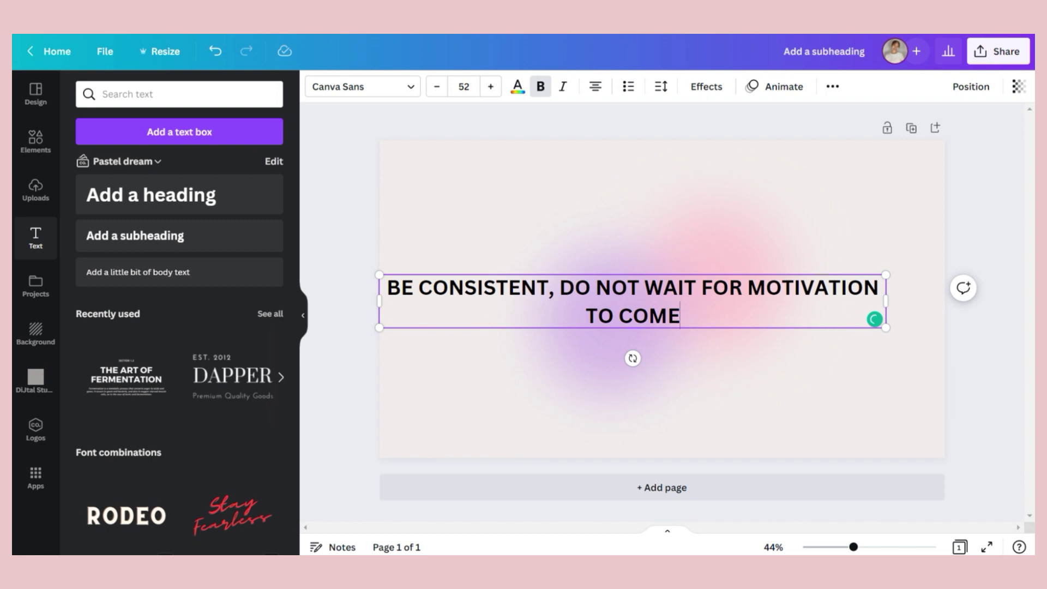
- Format the quote in Kingred Modern at size 30 and place its narrowed two-line text box left of the page center
{"action": "key", "text": "ctrl+a"}
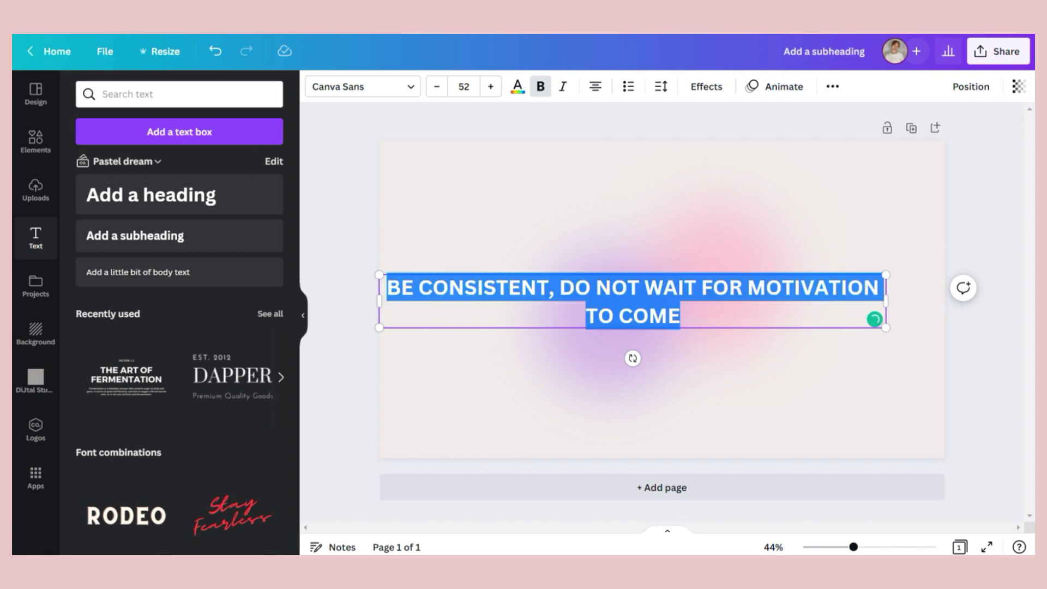
{"action": "left_click", "coordinate": [362, 86]}
{"action": "left_click", "coordinate": [180, 94]}
{"action": "type", "text": "kingred"}
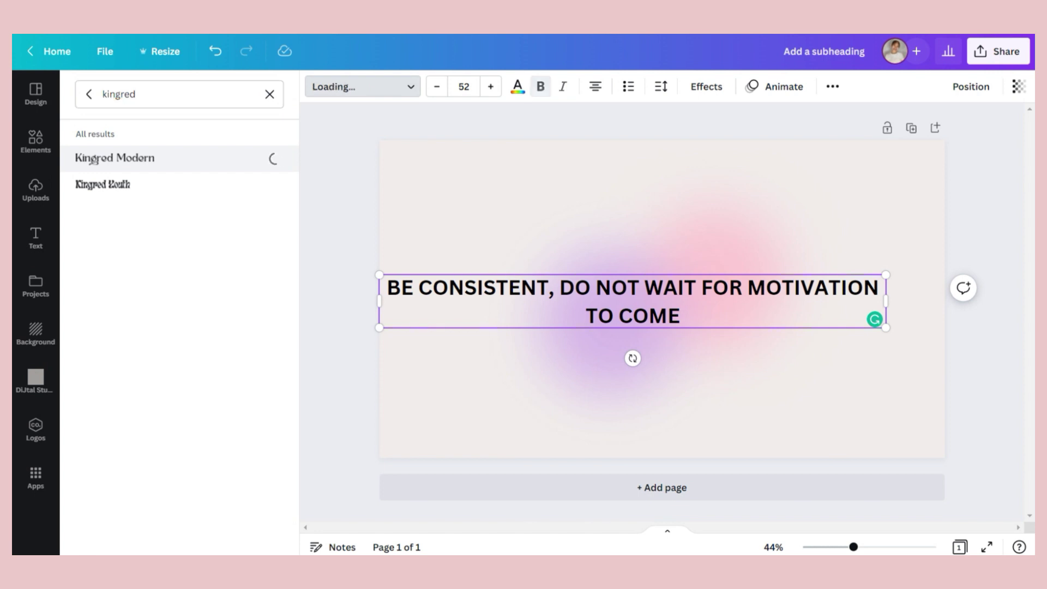
{"action": "left_click", "coordinate": [463, 87]}
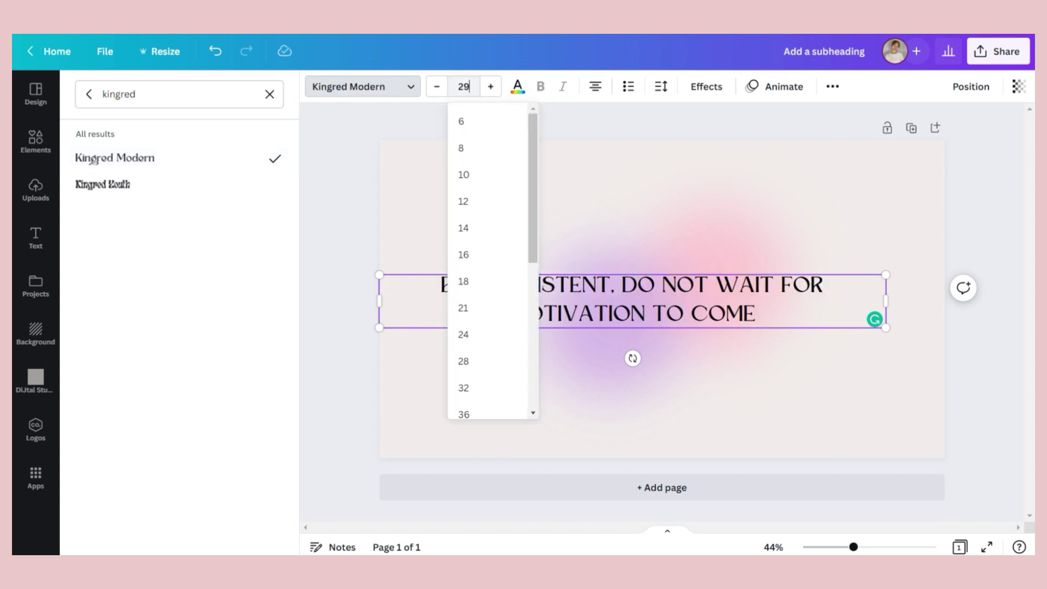
{"action": "key", "text": "Return"}
{"action": "left_click", "coordinate": [491, 87]}
{"action": "left_click_drag", "start_coordinate": [816, 283], "coordinate": [739, 290]}
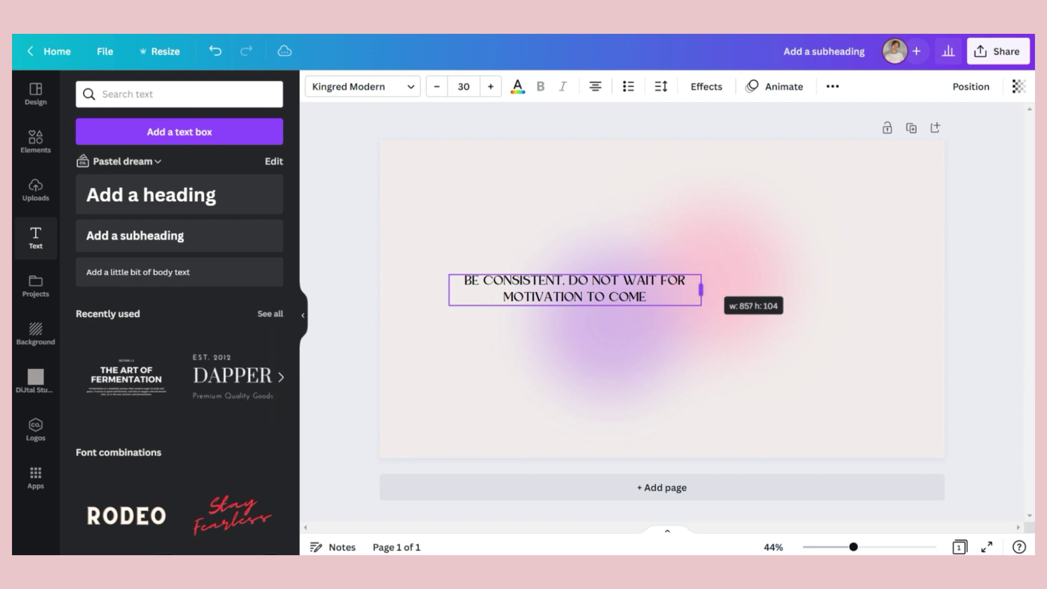
{"action": "left_click_drag", "start_coordinate": [558, 289], "coordinate": [538, 286]}
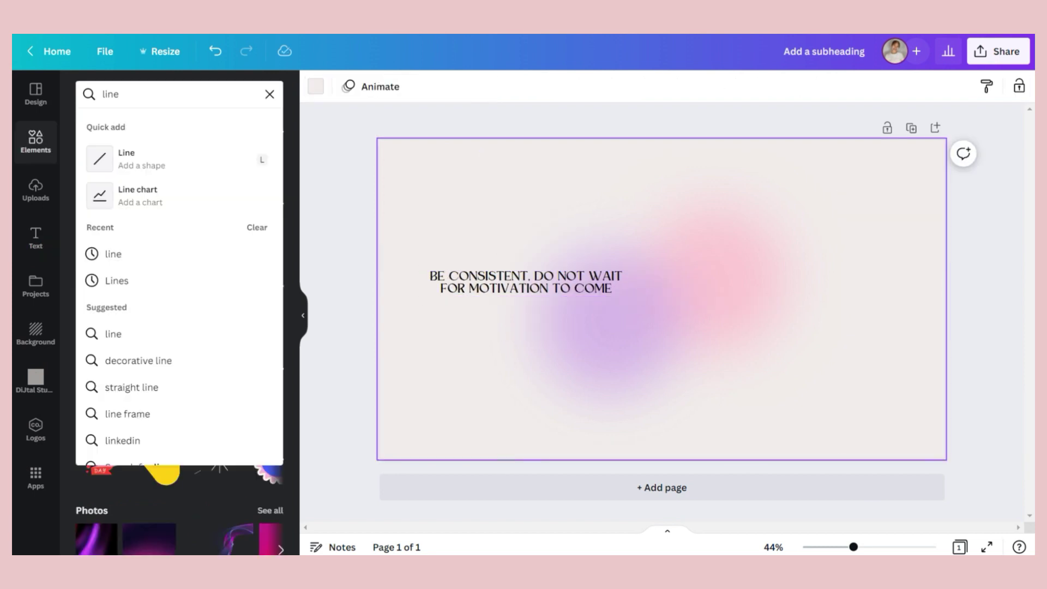
- Add a short straight line just right of the quote and reduce its line weight
{"action": "key", "text": "Return"}
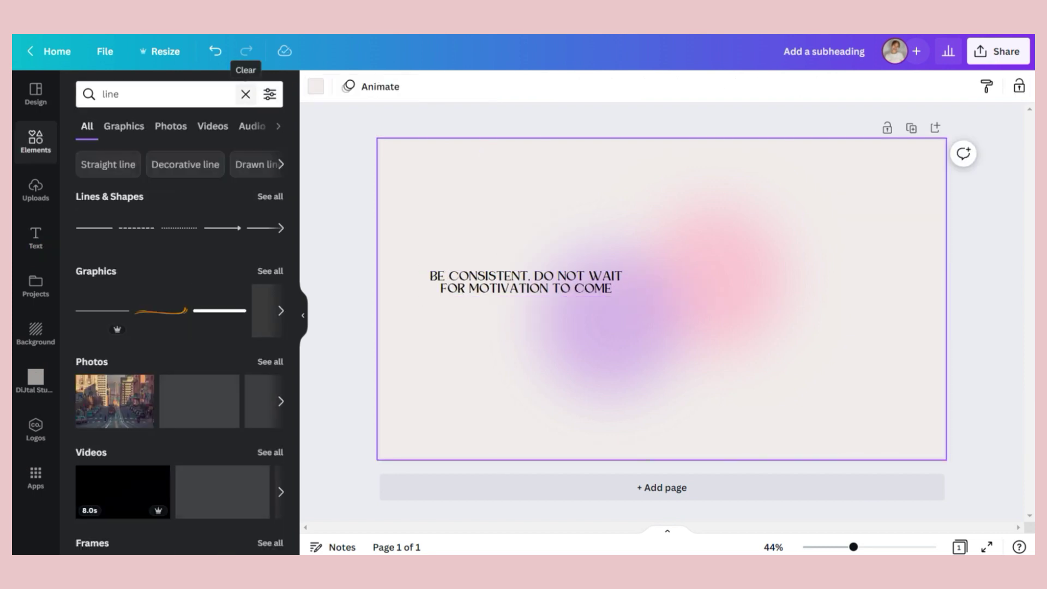
{"action": "left_click", "coordinate": [94, 228]}
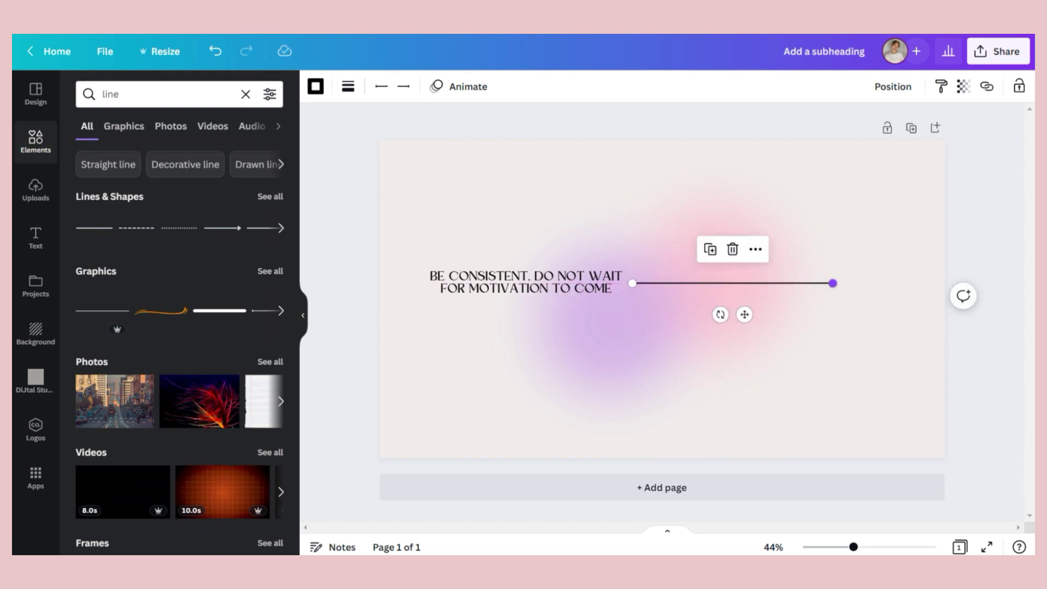
{"action": "left_click", "coordinate": [348, 86]}
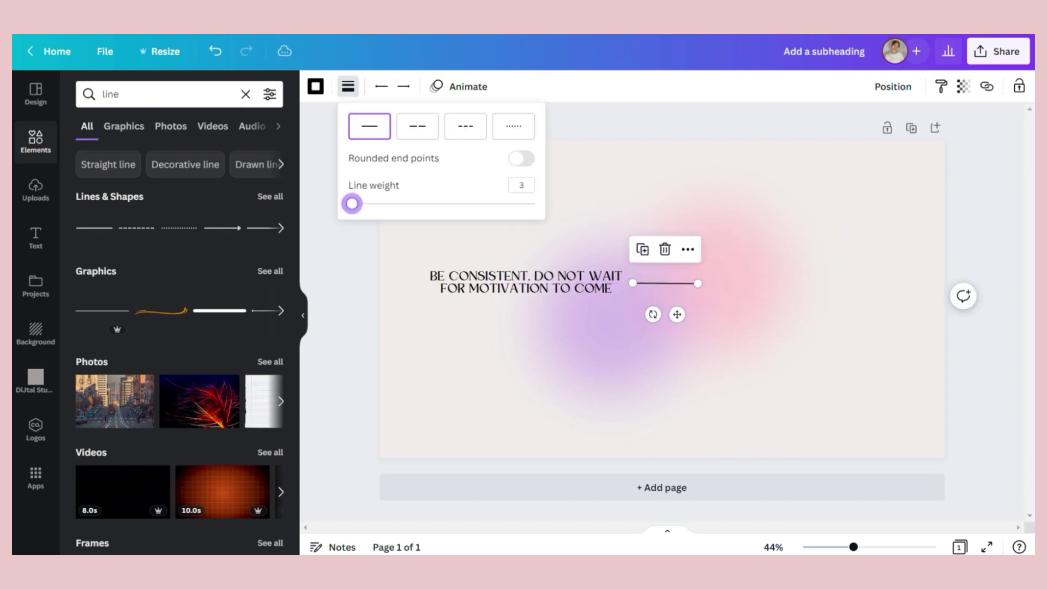
{"action": "left_click", "coordinate": [632, 349]}
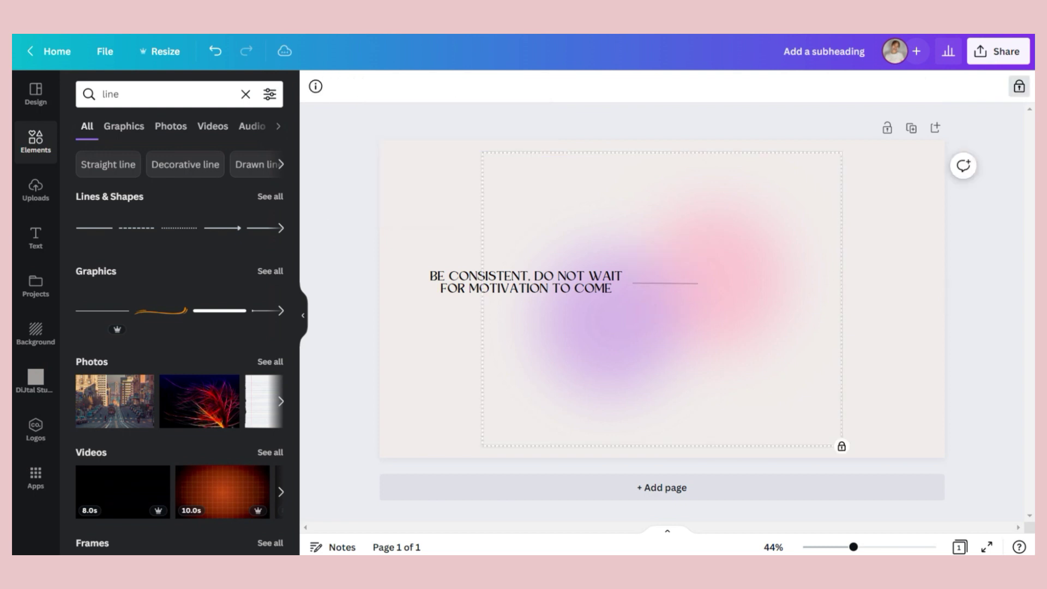
- Add the text "KEEP GOING" right of the line in Agrandir Wide at size 15 and open its spacing settings
{"action": "key", "text": "t"}
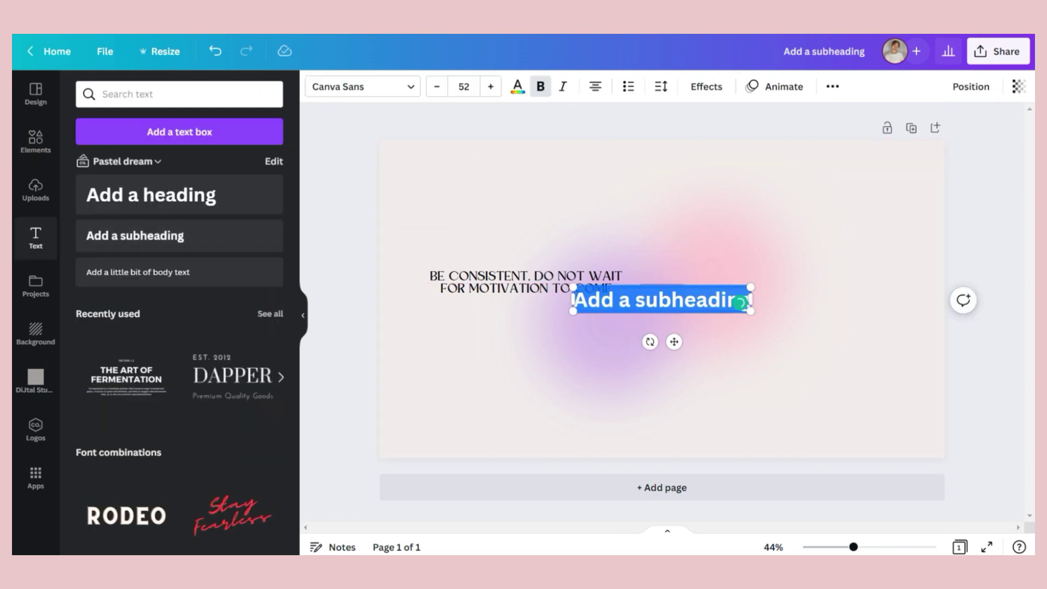
{"action": "left_click_drag", "start_coordinate": [740, 302], "coordinate": [865, 291]}
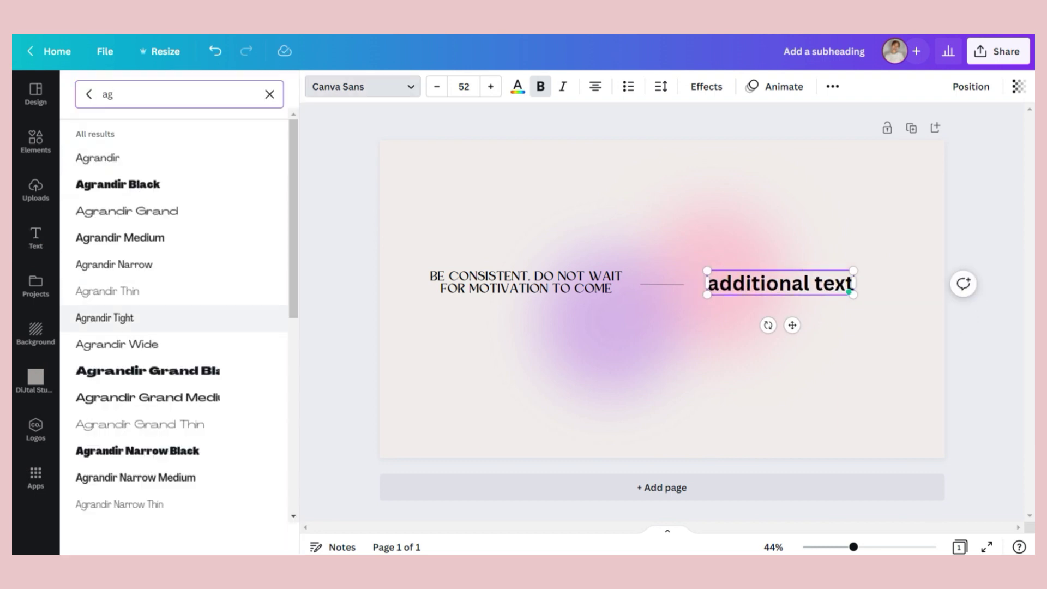
{"action": "left_click", "coordinate": [117, 344]}
{"action": "left_click", "coordinate": [463, 87]}
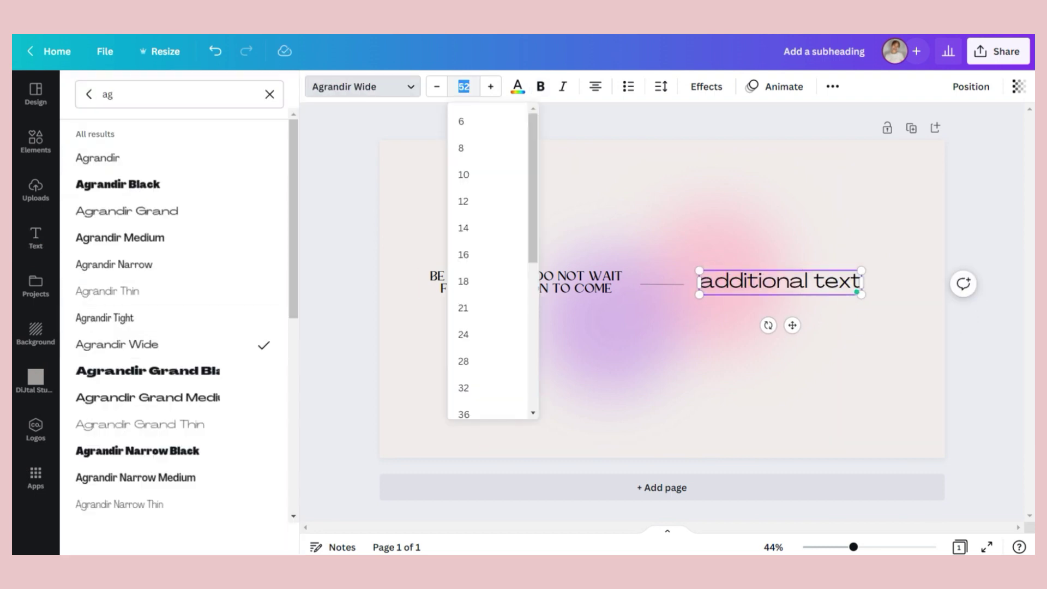
{"action": "type", "text": "15"}
{"action": "key", "text": "Return"}
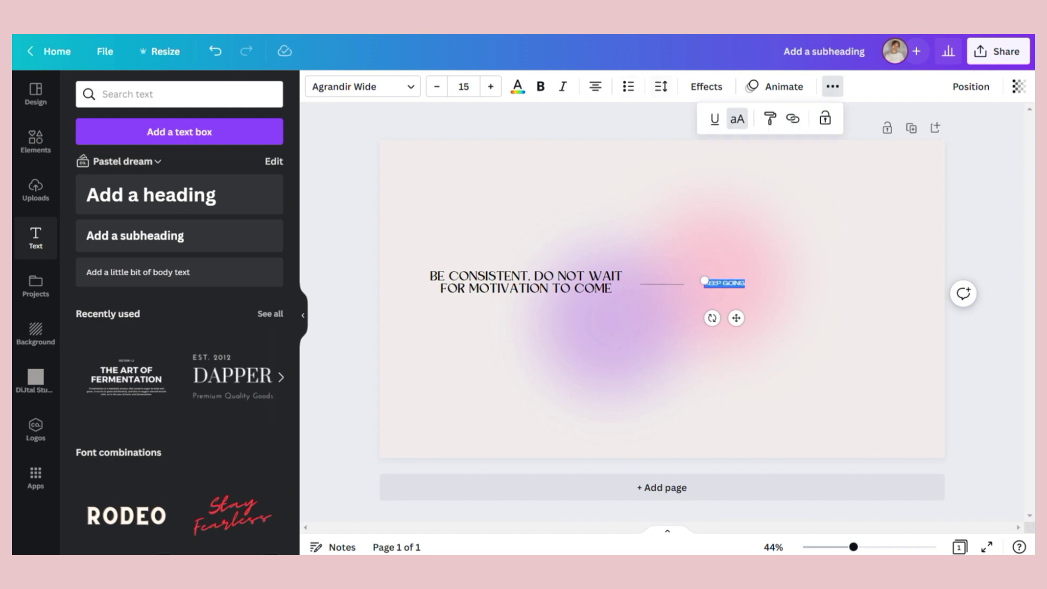
{"action": "left_click", "coordinate": [661, 86]}
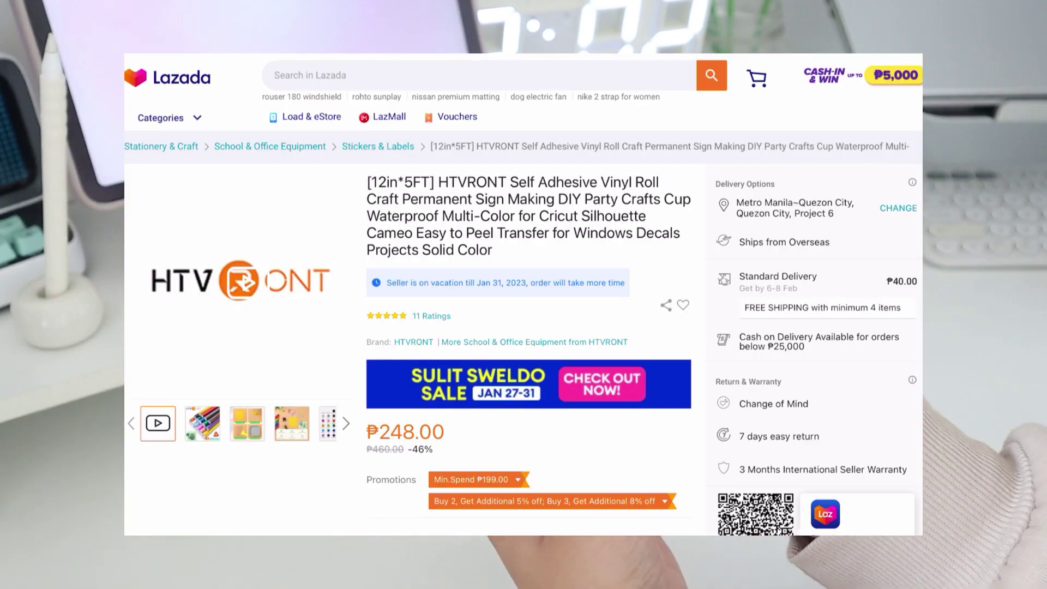
{"action": "scroll", "coordinate": [524, 324], "scroll_direction": "down", "scroll_amount": 1}
{"action": "scroll", "coordinate": [523, 324], "scroll_direction": "down", "scroll_amount": 3}
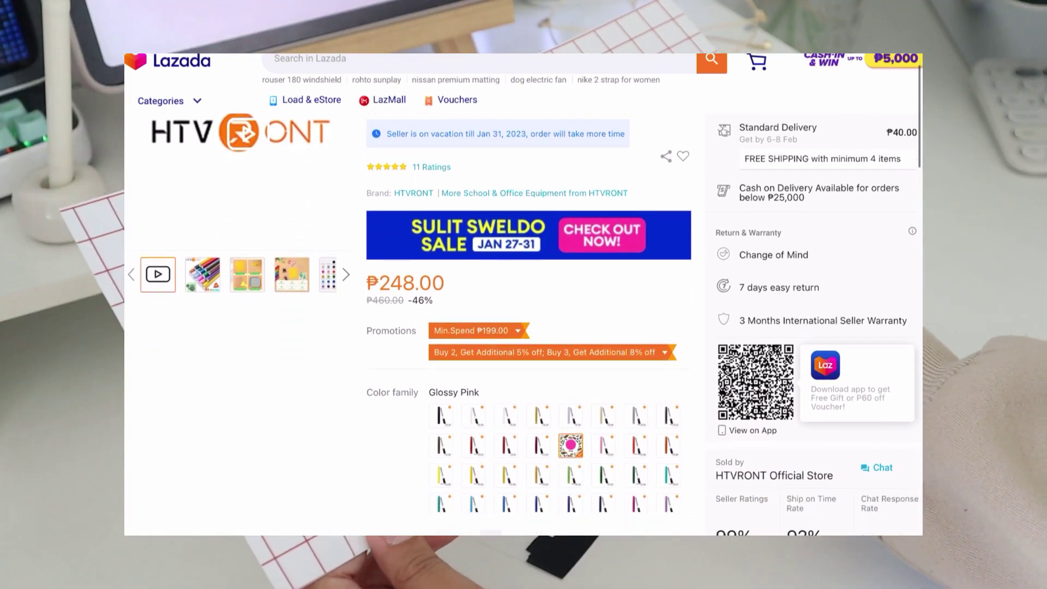
- On the Lazada page of the HTVRONT adhesive vinyl roll, check several colour options, including Glossy Lemon Yellow
{"action": "scroll", "coordinate": [524, 325], "scroll_direction": "down", "scroll_amount": 1}
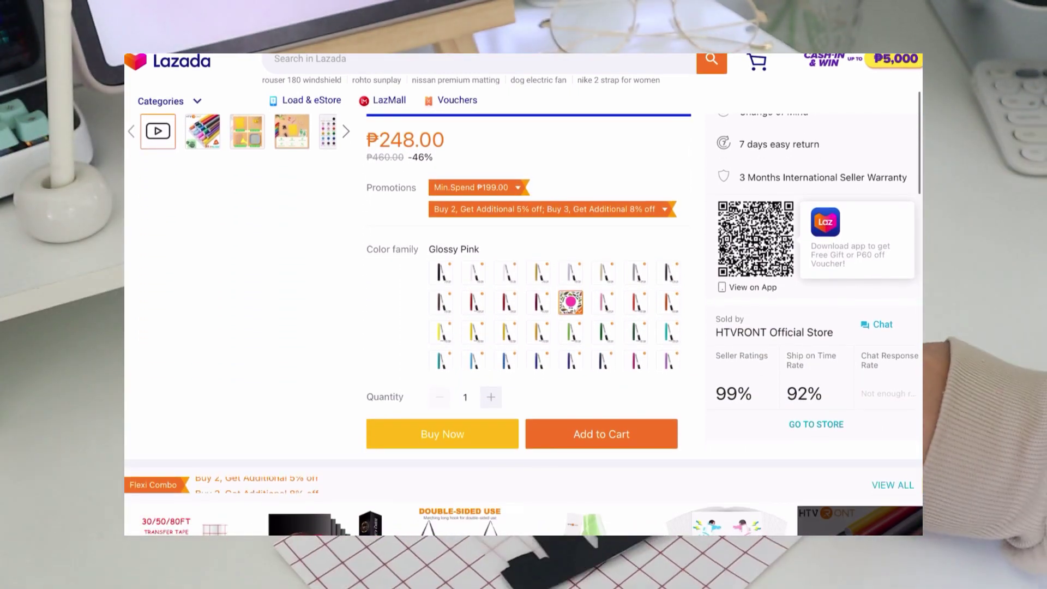
{"action": "left_click", "coordinate": [441, 273]}
{"action": "left_click", "coordinate": [506, 302]}
{"action": "left_click", "coordinate": [441, 333]}
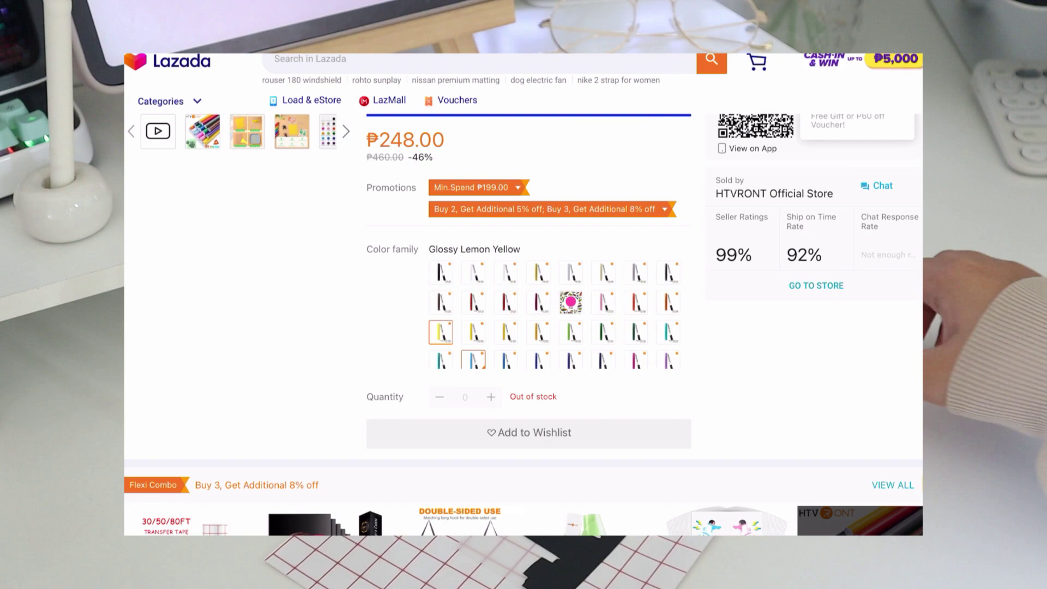
{"action": "left_click", "coordinate": [506, 361]}
{"action": "left_click", "coordinate": [538, 332]}
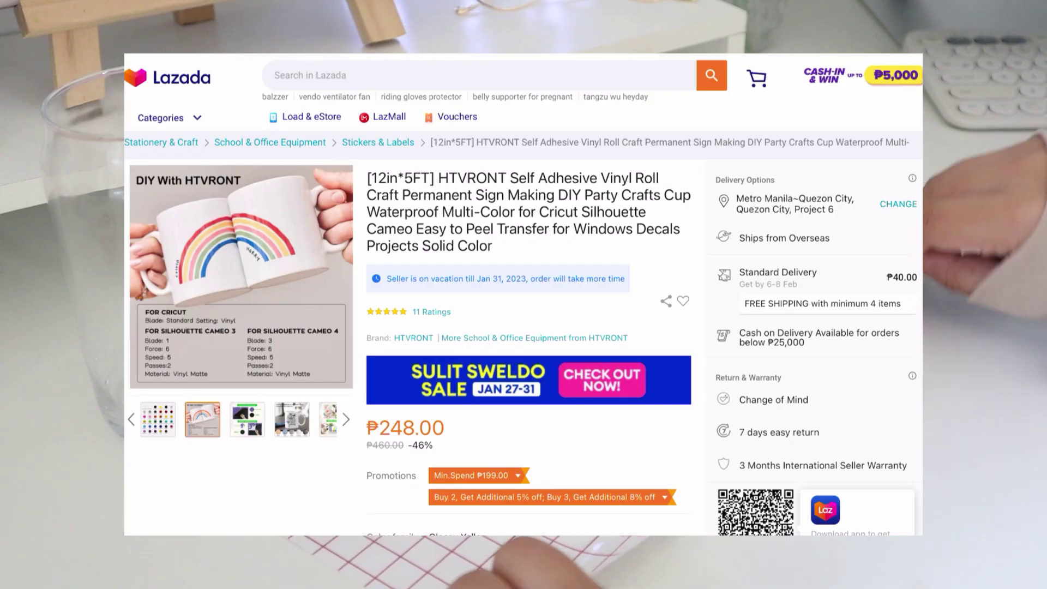
- View the vinyl roll's product images about the PET backing and the recommended surfaces
{"action": "left_click", "coordinate": [247, 420]}
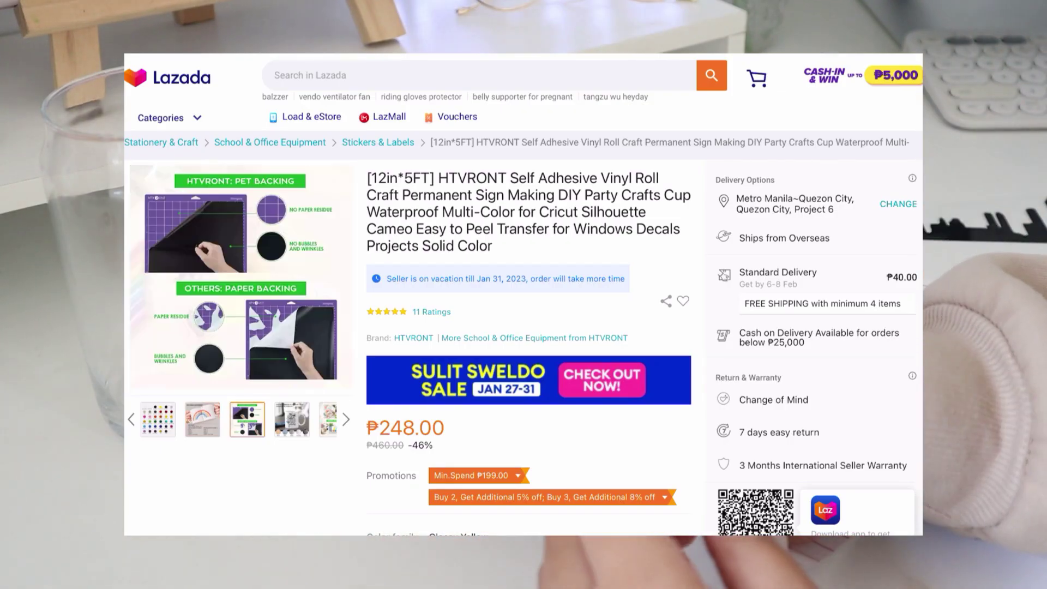
{"action": "left_click", "coordinate": [291, 420]}
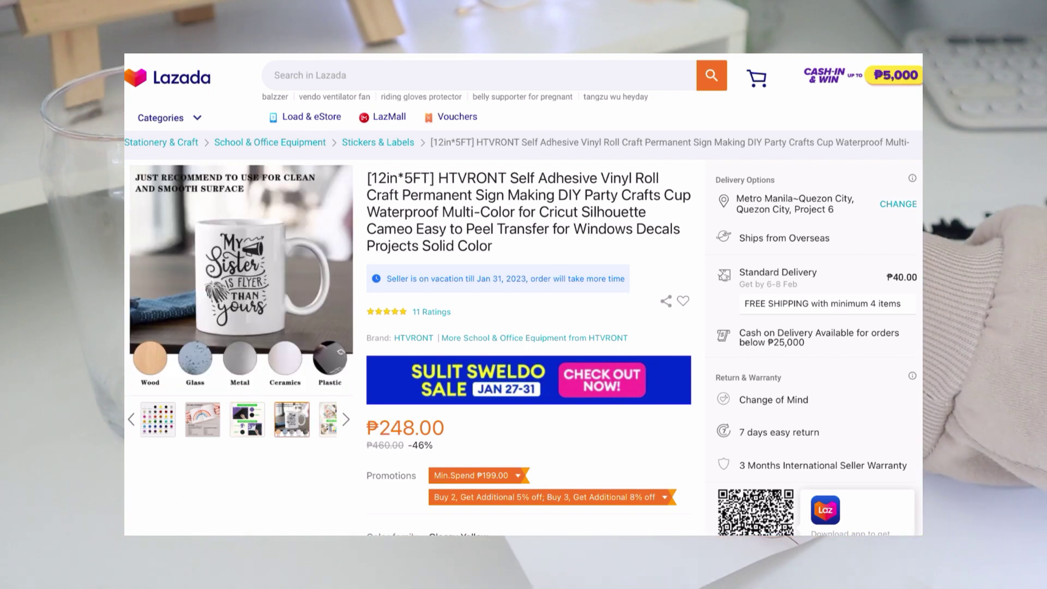
{"action": "left_click", "coordinate": [328, 419]}
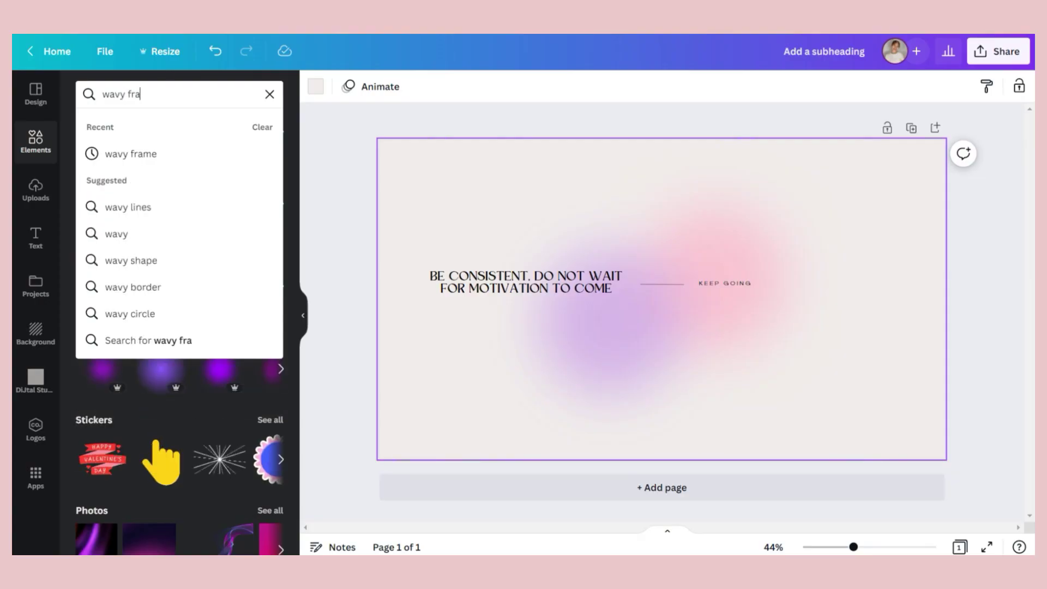
- In Canva, search the graphics for "wavy frame" and add the thin, narrow wavy outline frame to the page
{"action": "key", "text": "BackSpace"}
{"action": "key", "text": "BackSpace"}
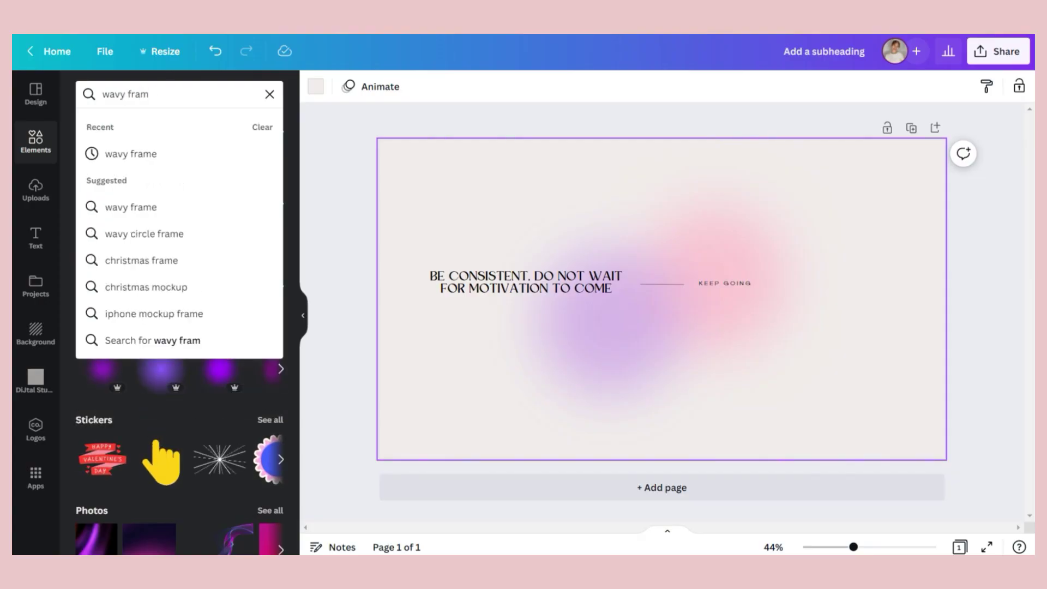
{"action": "type", "text": "e"}
{"action": "key", "text": "Return"}
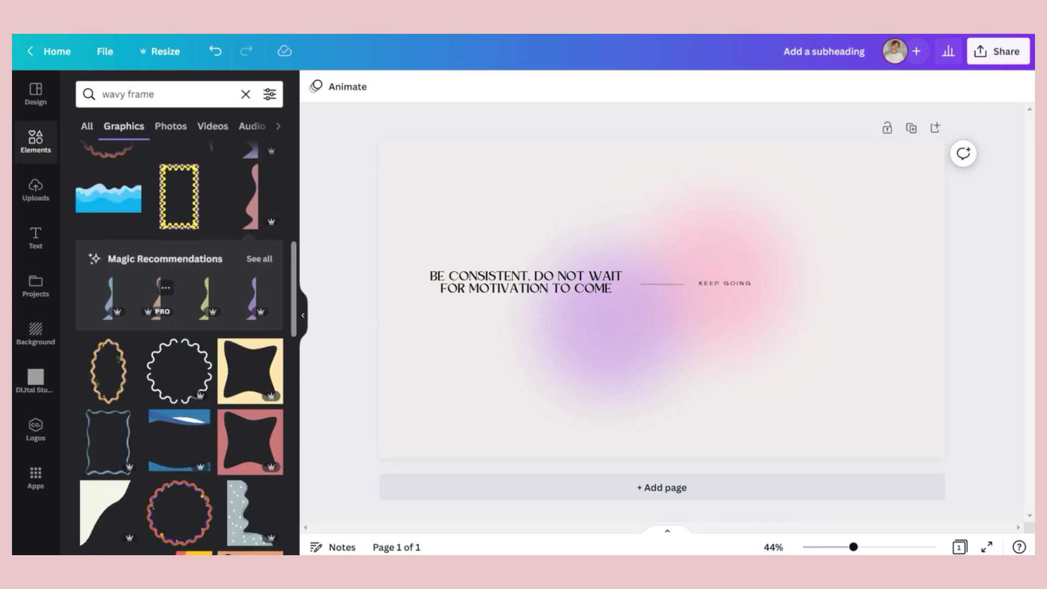
{"action": "scroll", "coordinate": [169, 328], "scroll_direction": "up", "scroll_amount": 5}
{"action": "scroll", "coordinate": [128, 409], "scroll_direction": "up", "scroll_amount": 3}
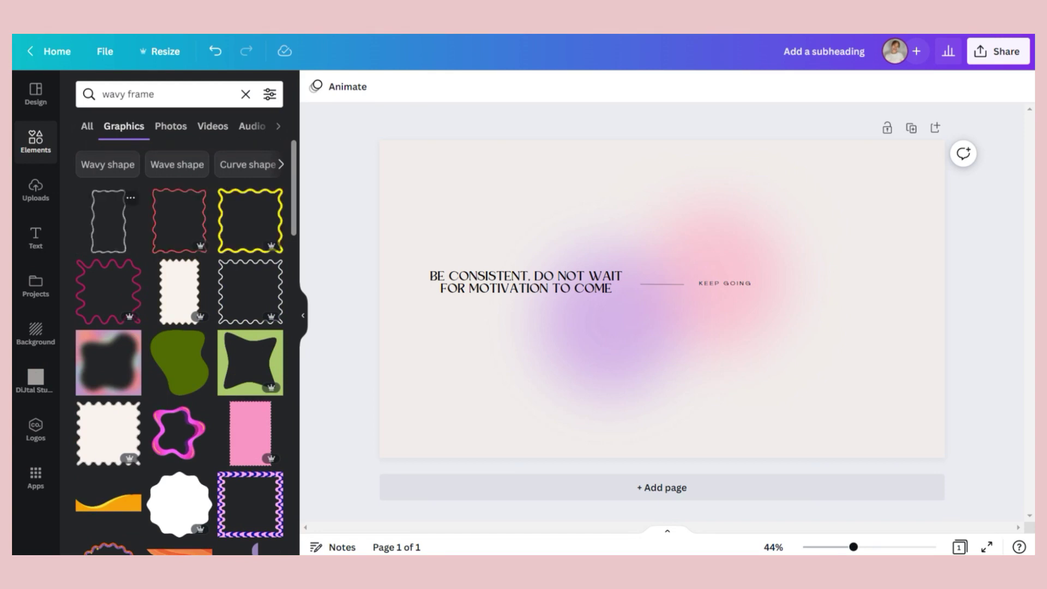
{"action": "left_click", "coordinate": [108, 221]}
- Place the wavy frame at the right side of the page and adjust it to a tall shape open at the bottom
{"action": "mouse_move", "coordinate": [662, 338]}
{"action": "left_mouse_down"}
{"action": "mouse_move", "coordinate": [730, 295]}
{"action": "mouse_move", "coordinate": [857, 323]}
{"action": "left_mouse_up"}
{"action": "left_click_drag", "start_coordinate": [857, 411], "coordinate": [857, 413]}
{"action": "left_click", "coordinate": [857, 437]}
{"action": "left_click_drag", "start_coordinate": [857, 324], "coordinate": [859, 316]}
{"action": "left_click_drag", "start_coordinate": [858, 405], "coordinate": [858, 387]}
{"action": "left_click", "coordinate": [988, 338]}
- Search the photos for "tulips" and add the cut-out picture of light pink tulips to the page
{"action": "left_click", "coordinate": [246, 94]}
{"action": "type", "text": "tuli"}
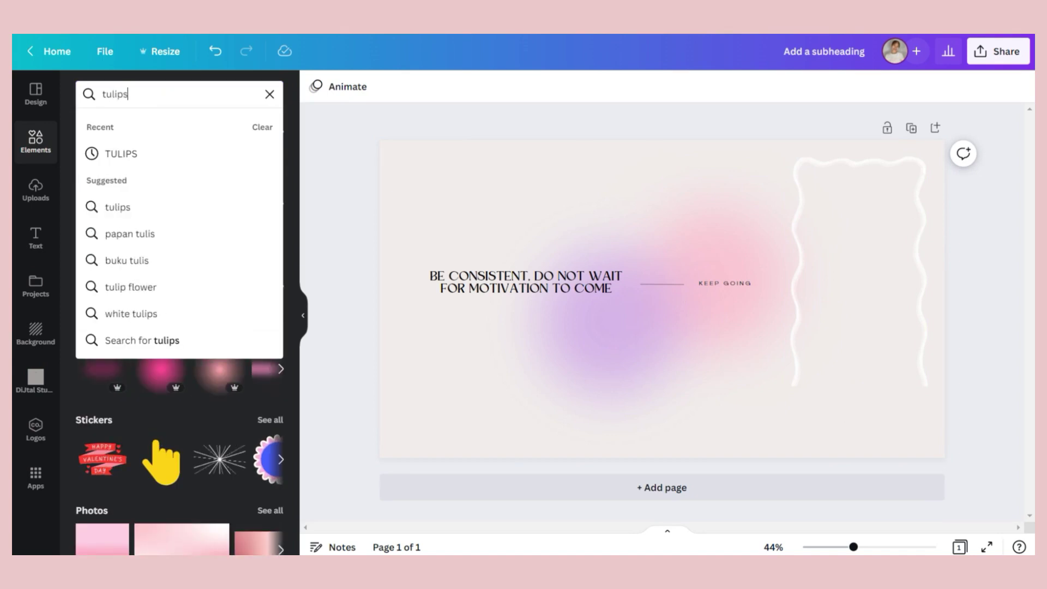
{"action": "type", "text": "ps"}
{"action": "key", "text": "Return"}
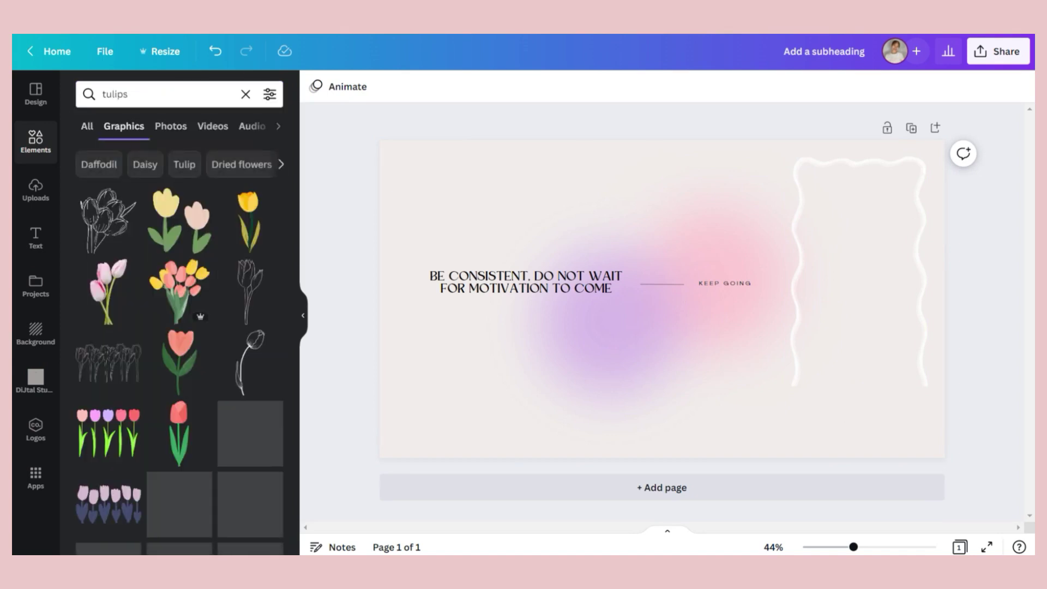
{"action": "left_click", "coordinate": [171, 126]}
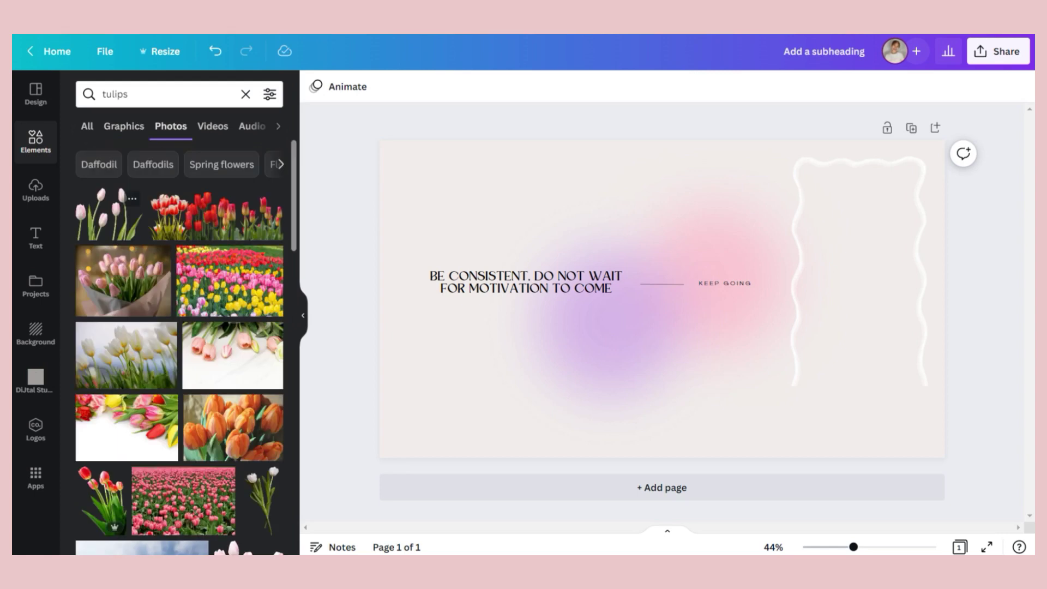
{"action": "left_click", "coordinate": [108, 214]}
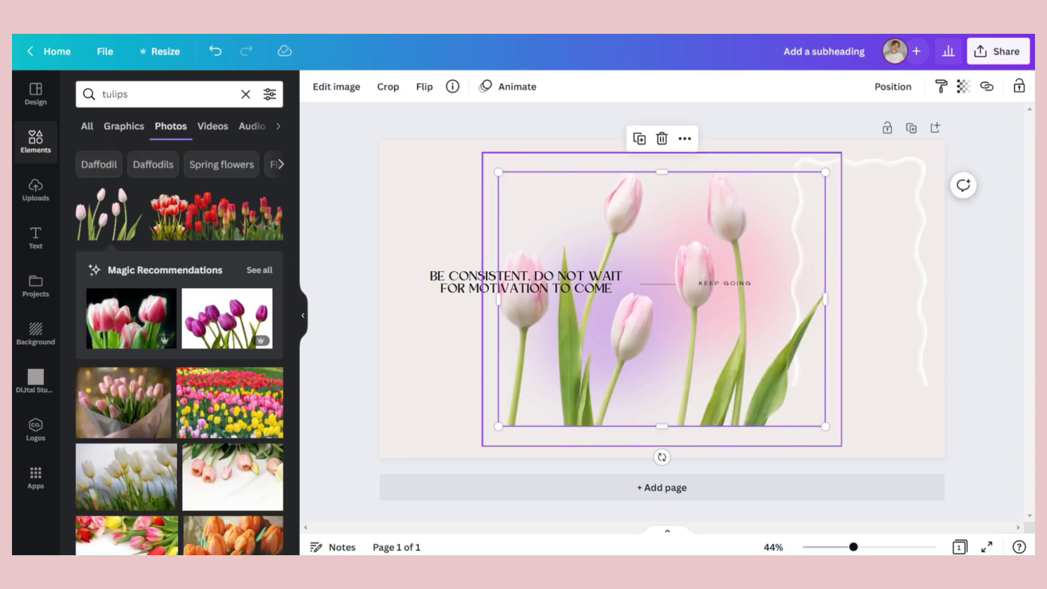
- Shrink the pink tulips and place them in the page's lower-right corner, below the wavy frame
{"action": "left_click_drag", "start_coordinate": [498, 173], "coordinate": [563, 222]}
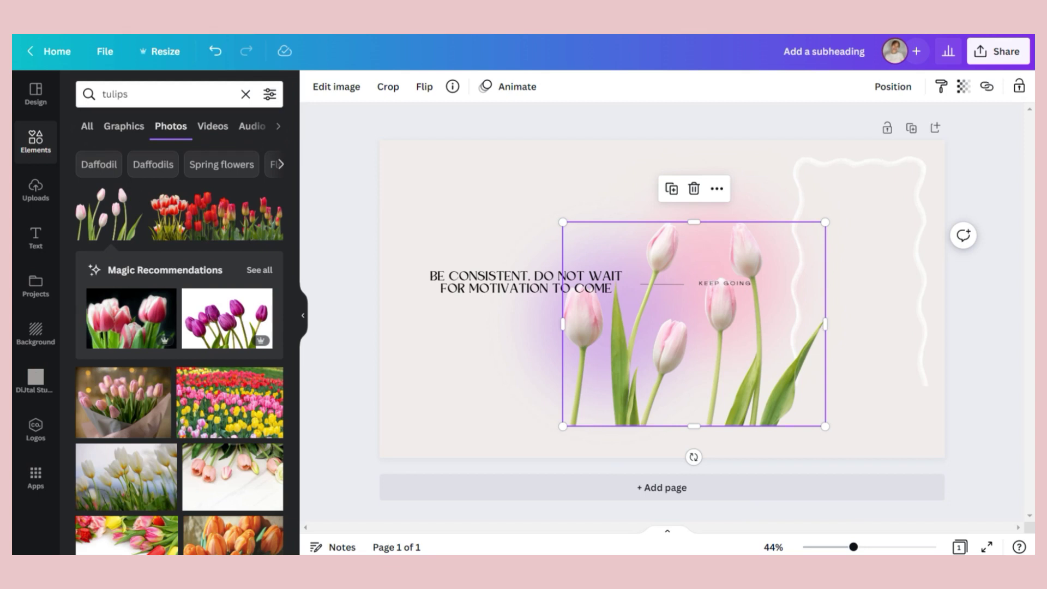
{"action": "left_click_drag", "start_coordinate": [694, 324], "coordinate": [802, 354]}
{"action": "left_click_drag", "start_coordinate": [671, 252], "coordinate": [793, 356]}
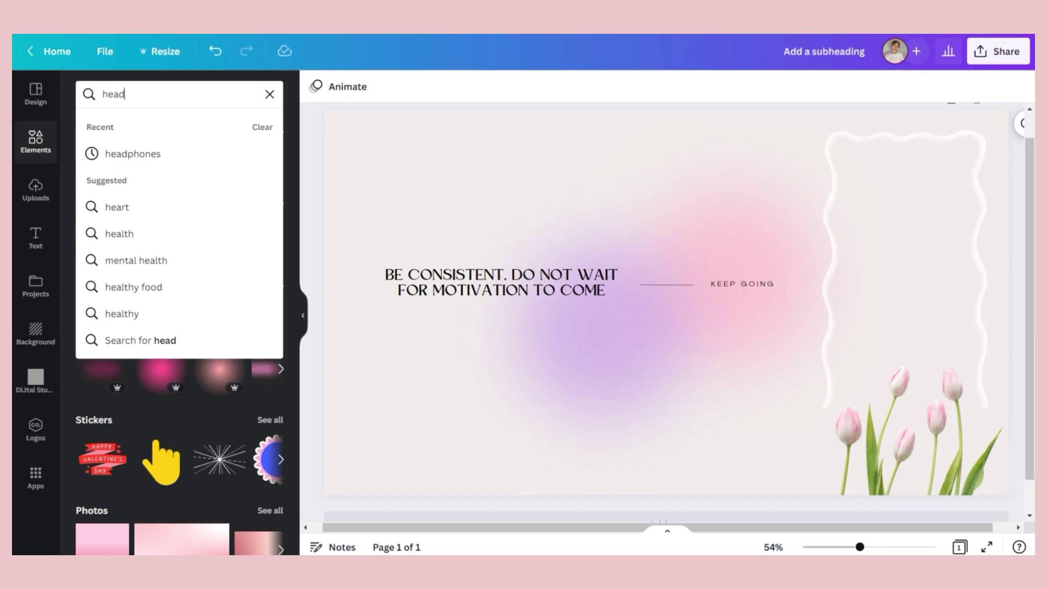
- Search the photos for "headphone" and add the cut-out picture of plain white headphones to the page
{"action": "type", "text": "phone"}
{"action": "key", "text": "Return"}
{"action": "left_click", "coordinate": [124, 126]}
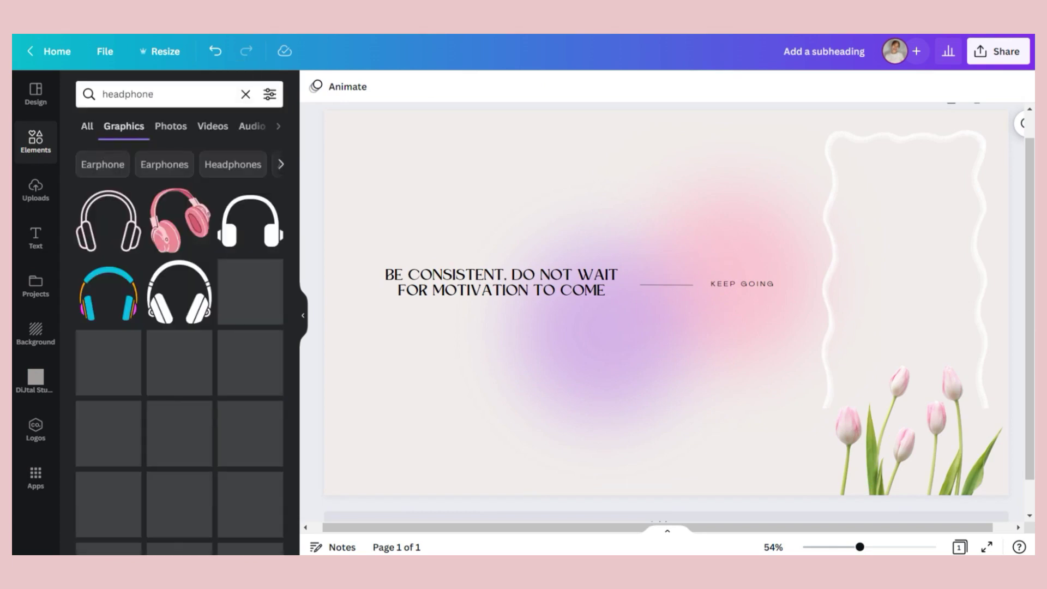
{"action": "left_click", "coordinate": [170, 126]}
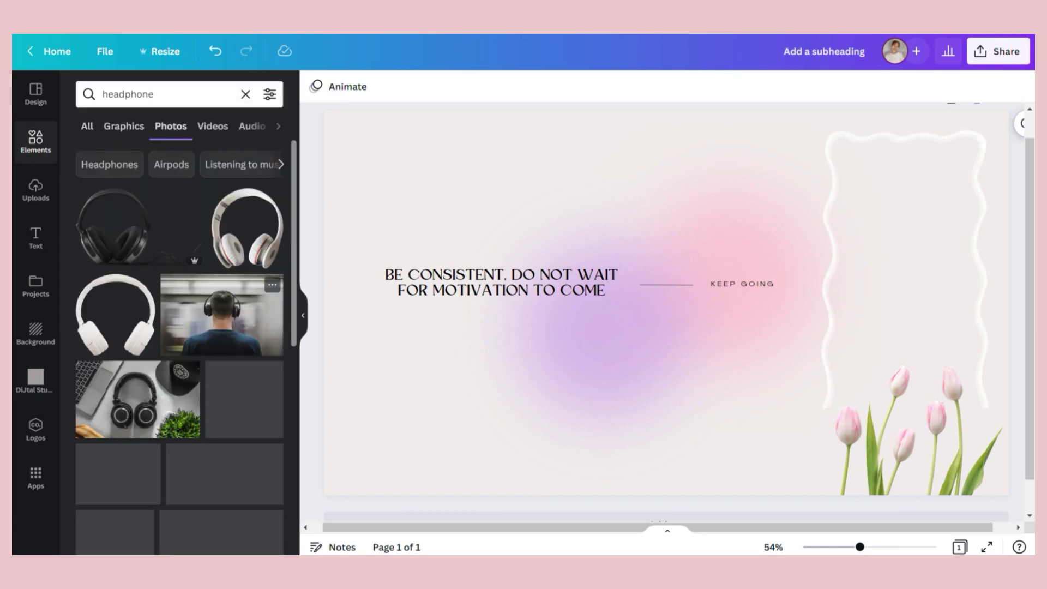
{"action": "left_click", "coordinate": [115, 315]}
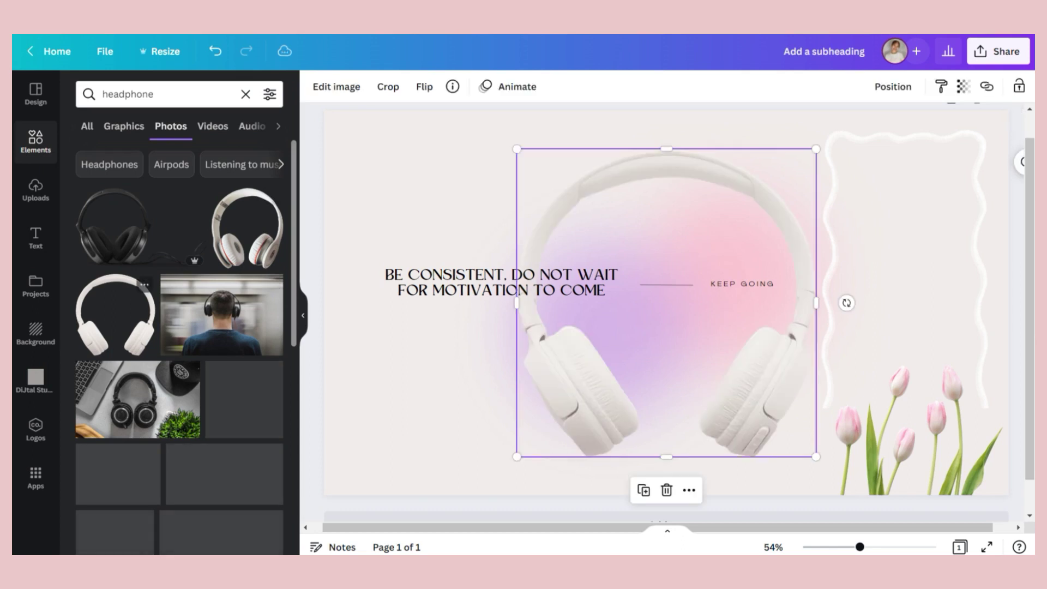
- Shrink the white headphones, place them above "KEEP GOING" and tilt them slightly
{"action": "left_click_drag", "start_coordinate": [517, 457], "coordinate": [719, 249]}
{"action": "left_click_drag", "start_coordinate": [764, 201], "coordinate": [712, 192]}
{"action": "left_click_drag", "start_coordinate": [794, 188], "coordinate": [773, 242]}
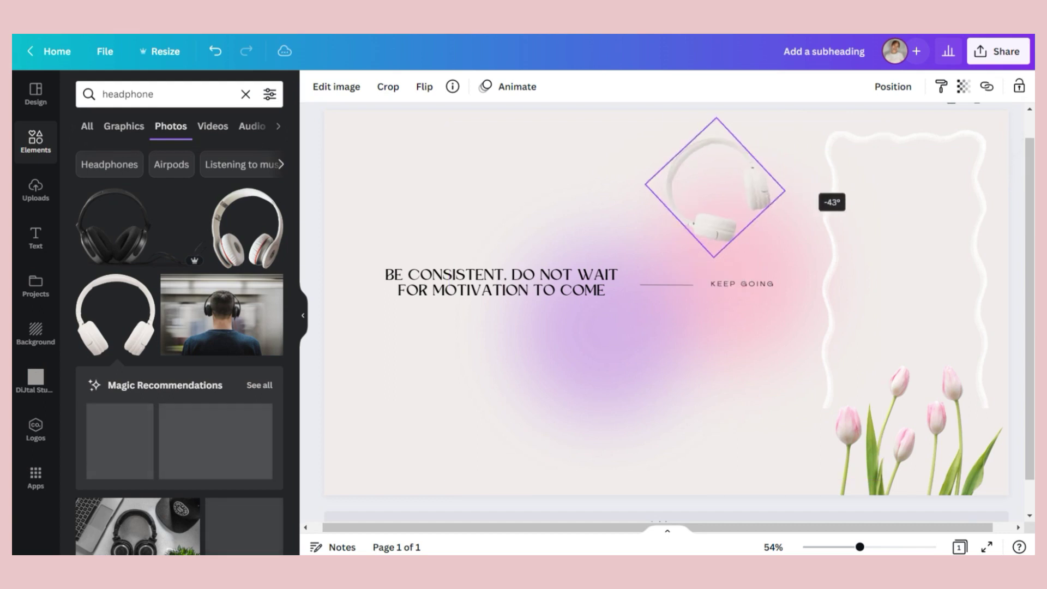
{"action": "left_click_drag", "start_coordinate": [818, 194], "coordinate": [823, 222]}
{"action": "left_click", "coordinate": [810, 232]}
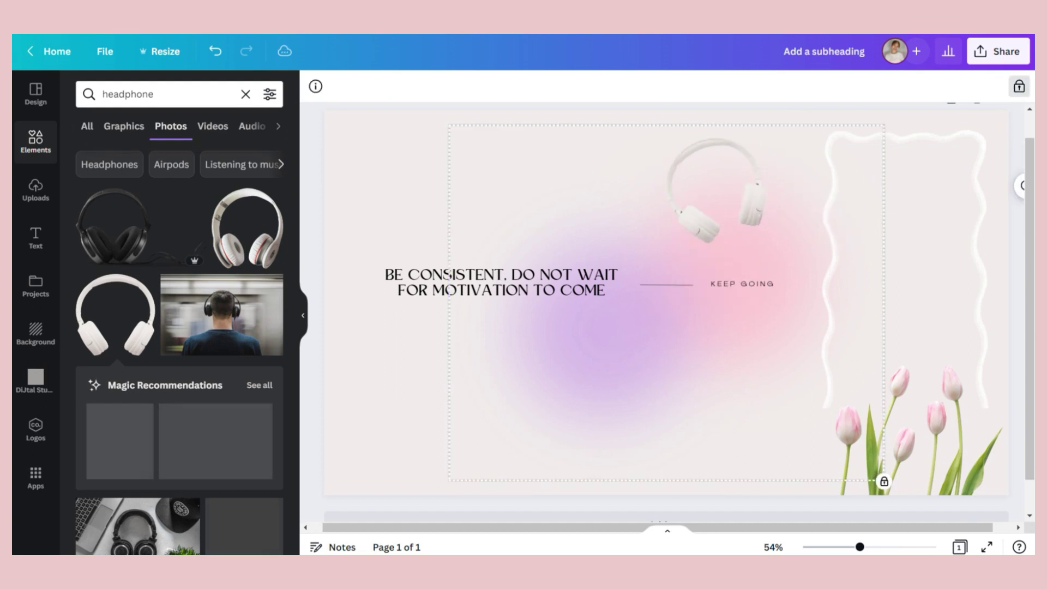
- Search the elements for "architecture" and place the rolled blueprints image at the page's lower-left edge, about 397 by 249 in size
{"action": "scroll", "coordinate": [180, 327], "scroll_direction": "down", "scroll_amount": 3}
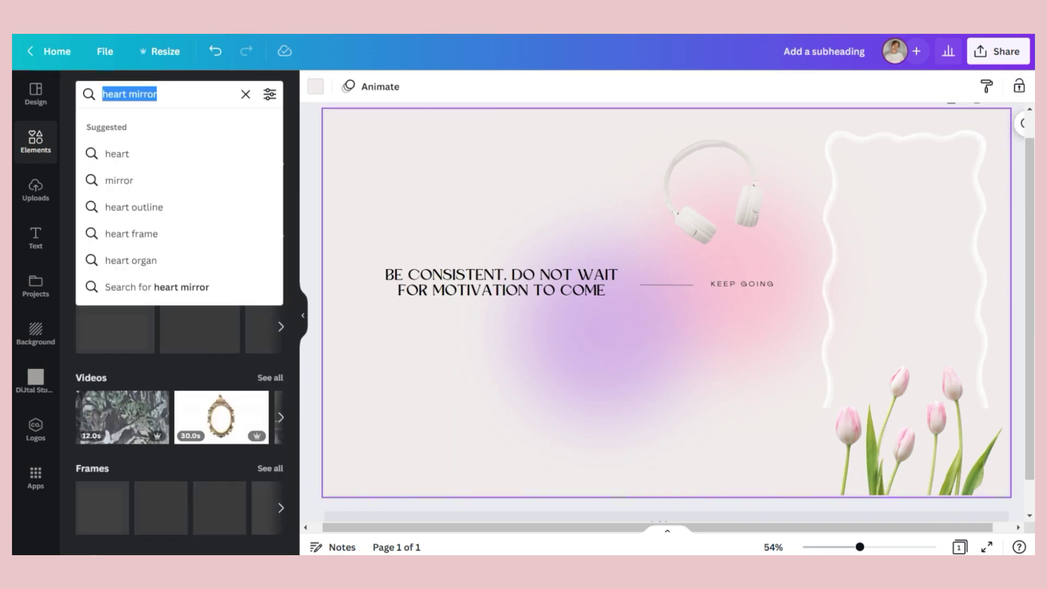
{"action": "type", "text": "arc"}
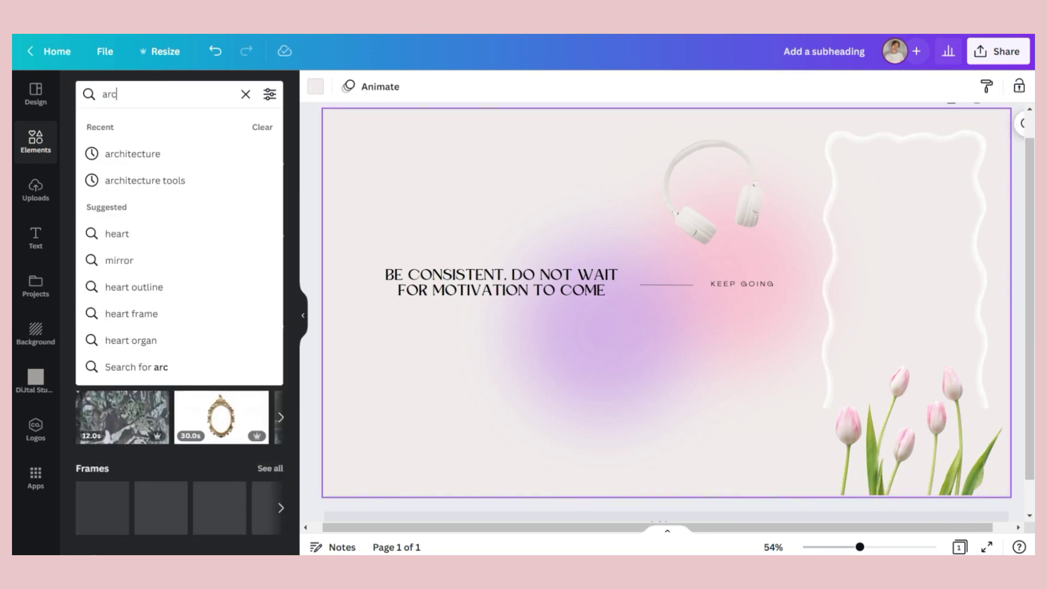
{"action": "type", "text": "hitecture"}
{"action": "key", "text": "Return"}
{"action": "scroll", "coordinate": [180, 349], "scroll_direction": "down", "scroll_amount": 5}
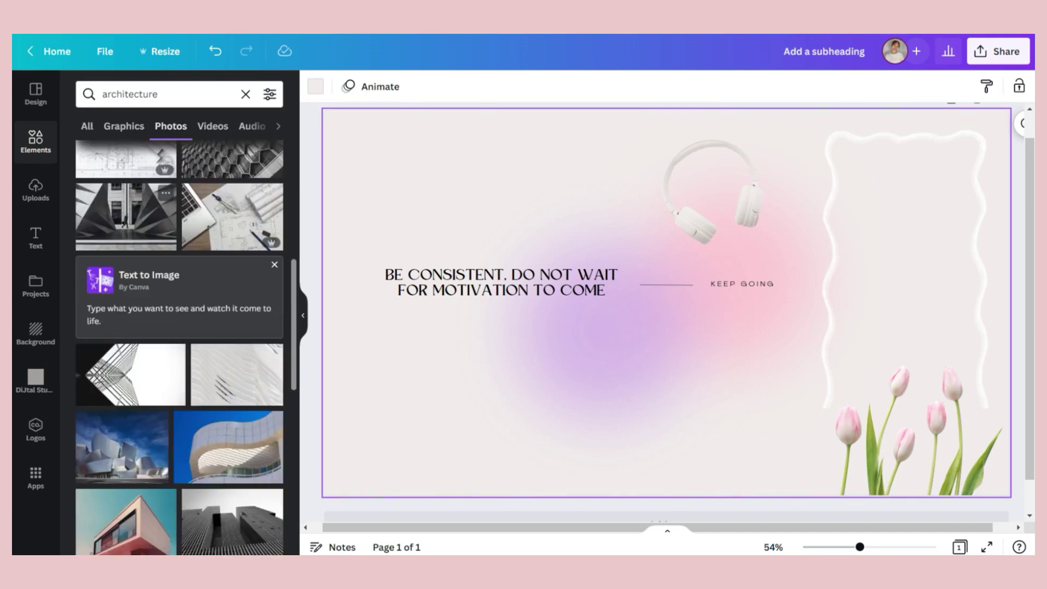
{"action": "left_click", "coordinate": [213, 126]}
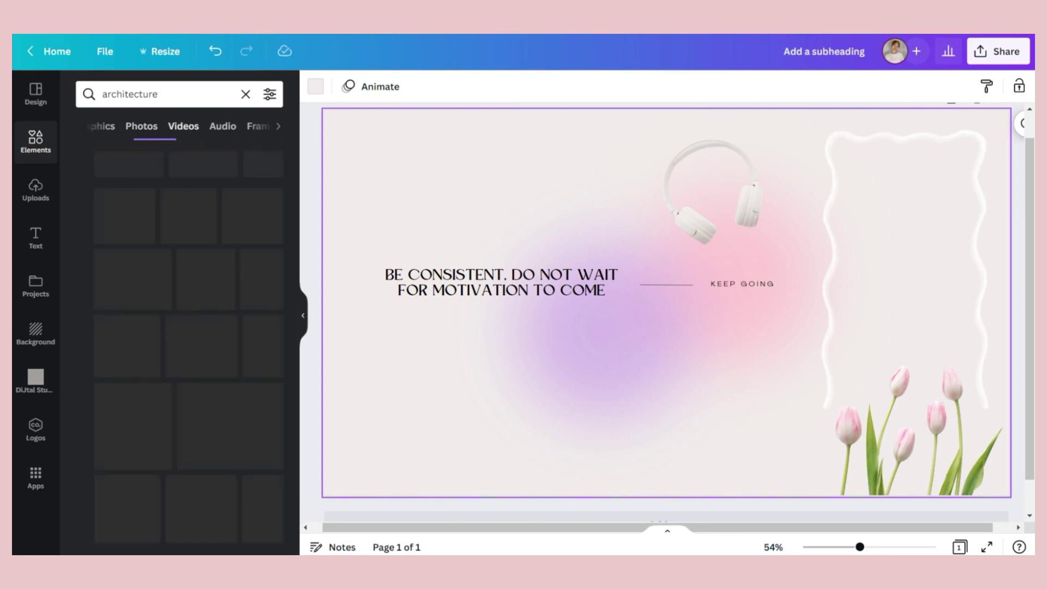
{"action": "left_click", "coordinate": [137, 126]}
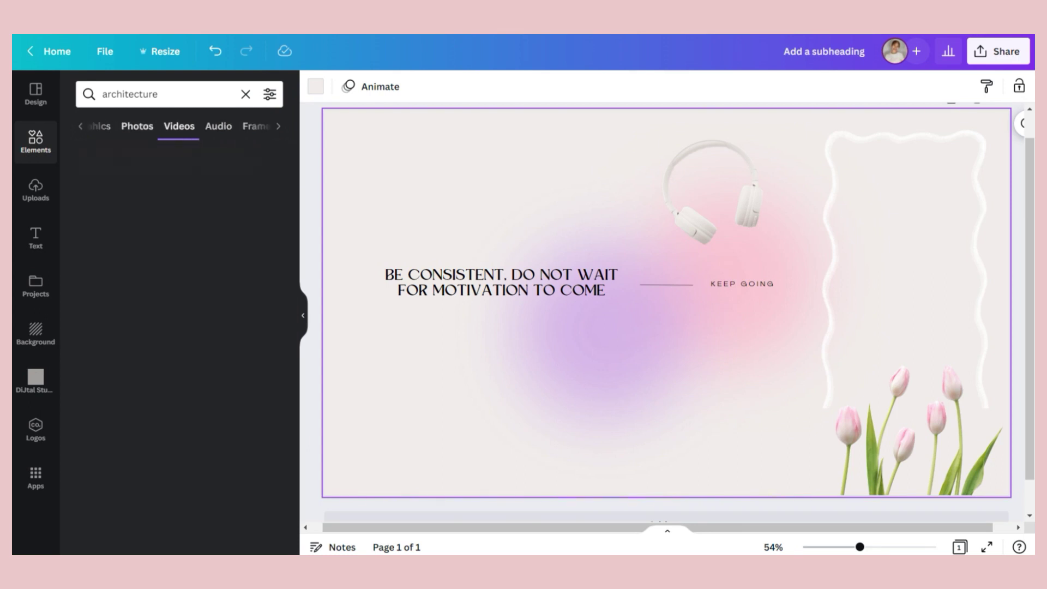
{"action": "scroll", "coordinate": [180, 349], "scroll_direction": "down", "scroll_amount": 6}
{"action": "scroll", "coordinate": [180, 218], "scroll_direction": "up", "scroll_amount": 2}
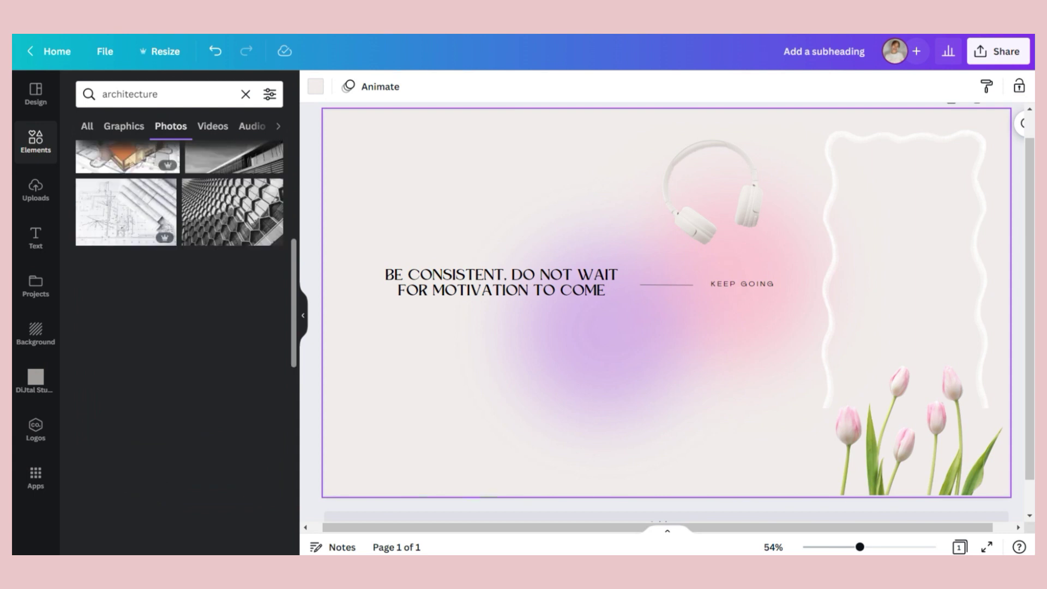
{"action": "scroll", "coordinate": [180, 349], "scroll_direction": "down", "scroll_amount": 7}
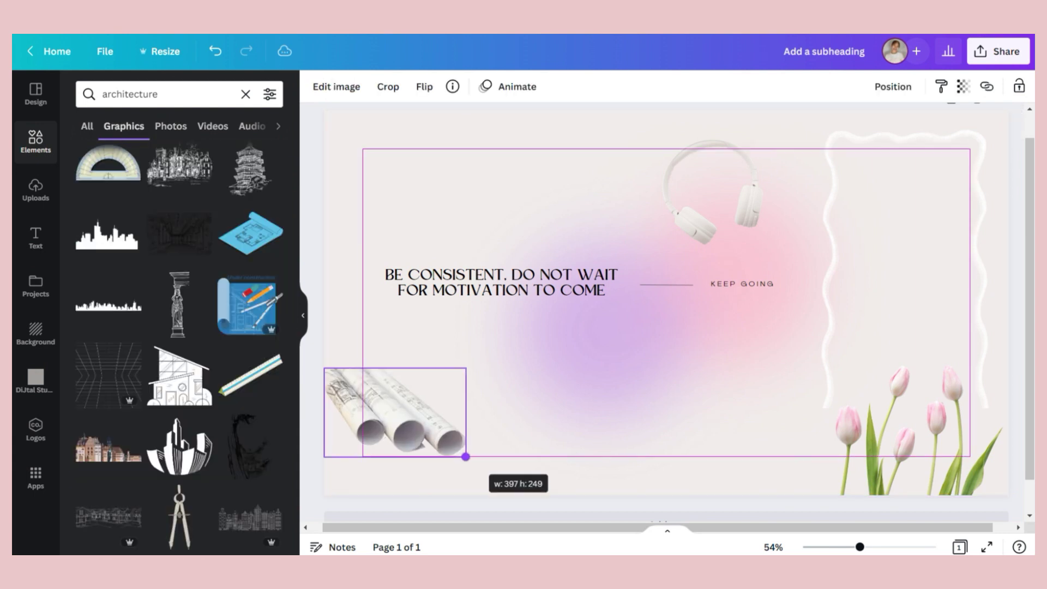
{"action": "left_click_drag", "start_coordinate": [466, 456], "coordinate": [456, 450]}
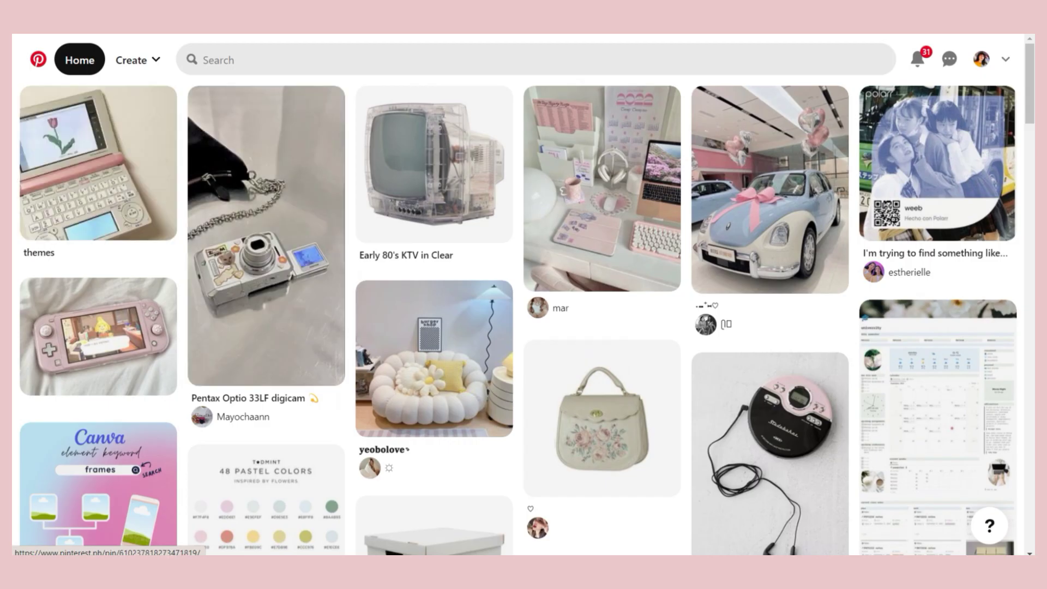
- Switch to Pinterest and search for "digicam aesthetic"
{"action": "left_click", "coordinate": [536, 60]}
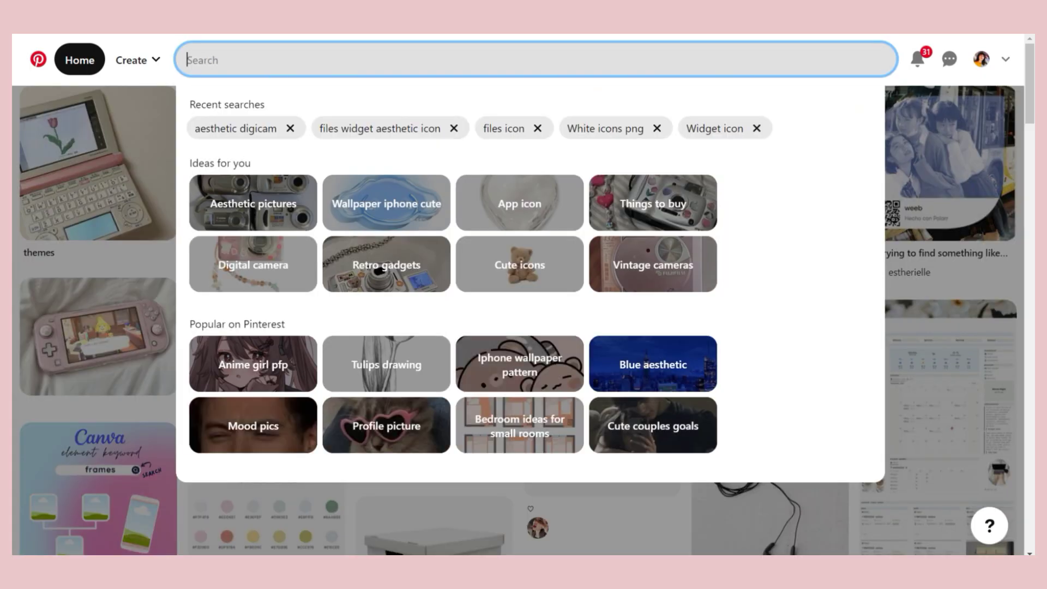
{"action": "type", "text": "digica,"}
{"action": "key", "text": "Return"}
{"action": "left_click", "coordinate": [437, 59]}
{"action": "left_click", "coordinate": [295, 166]}
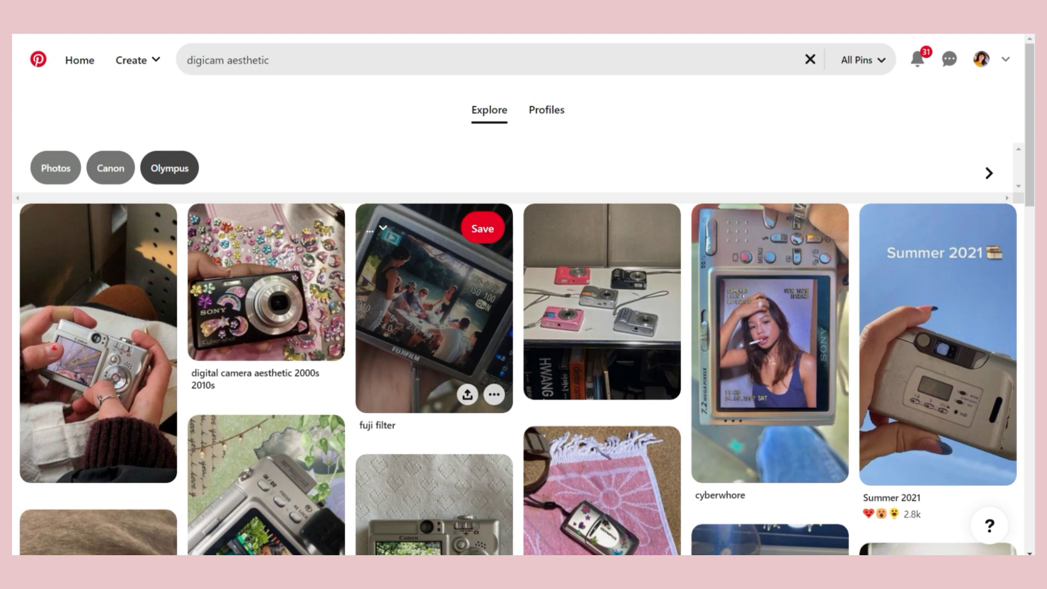
- Browse the aesthetic digicam pins and the related decorated pink cameras for an image to use
{"action": "scroll", "coordinate": [434, 306], "scroll_direction": "down", "scroll_amount": 5}
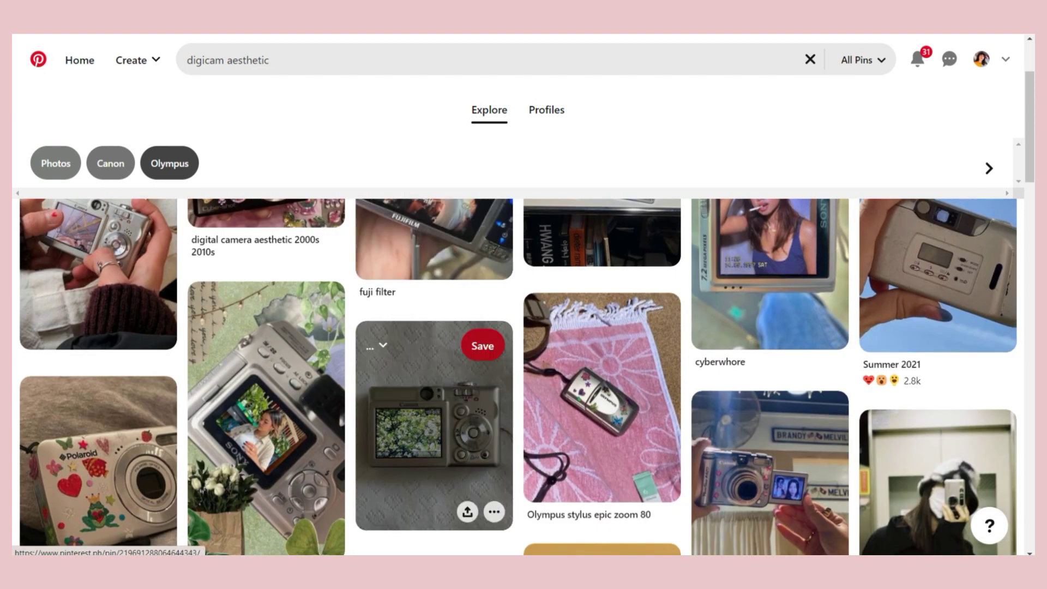
{"action": "scroll", "coordinate": [524, 349], "scroll_direction": "down", "scroll_amount": 1}
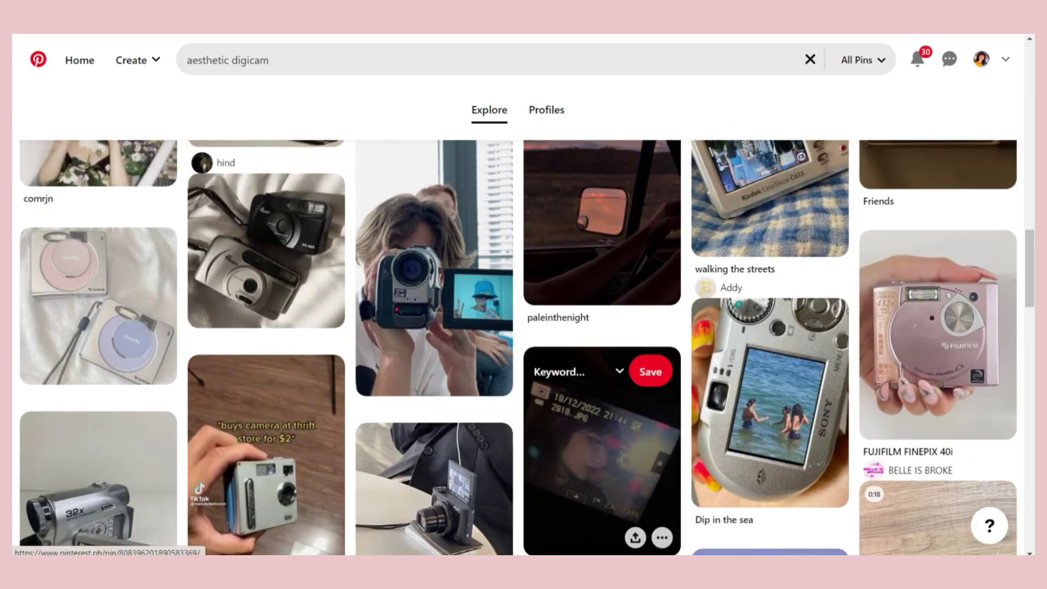
{"action": "scroll", "coordinate": [523, 349], "scroll_direction": "down", "scroll_amount": 5}
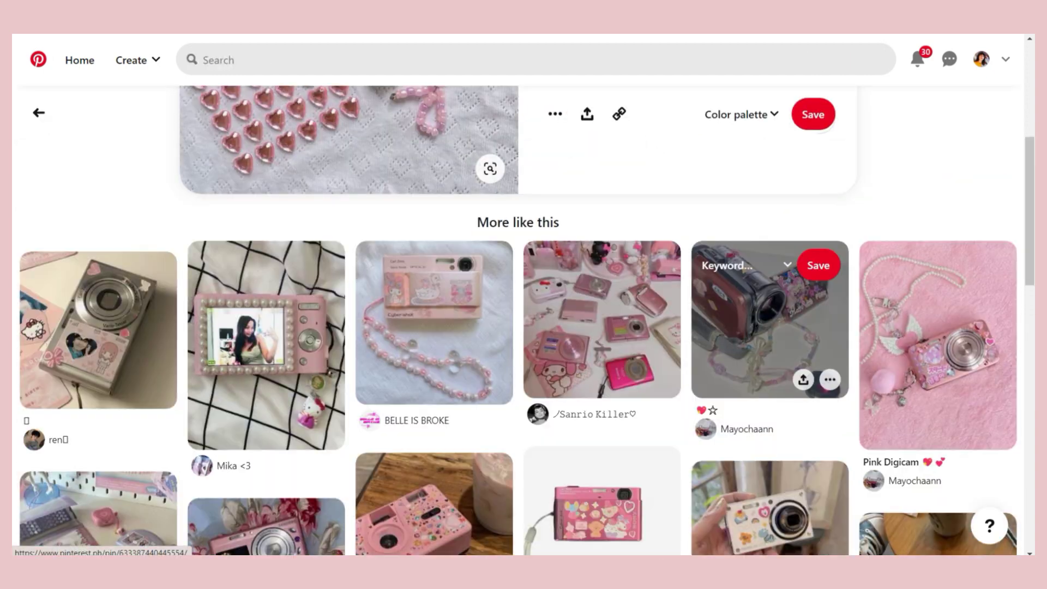
{"action": "scroll", "coordinate": [524, 305], "scroll_direction": "down", "scroll_amount": 10}
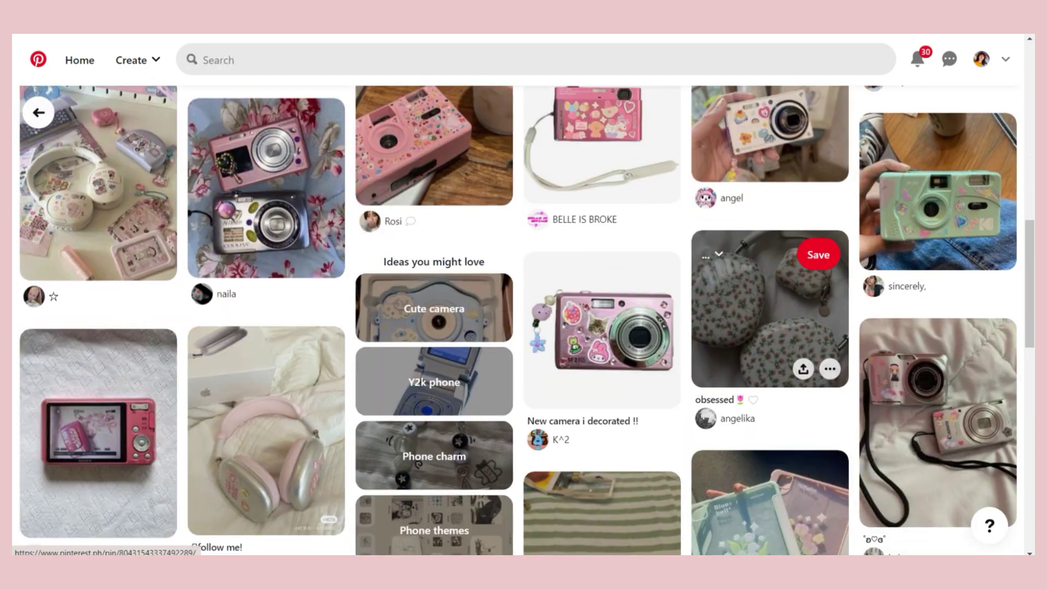
{"action": "scroll", "coordinate": [316, 180], "scroll_direction": "down", "scroll_amount": 10}
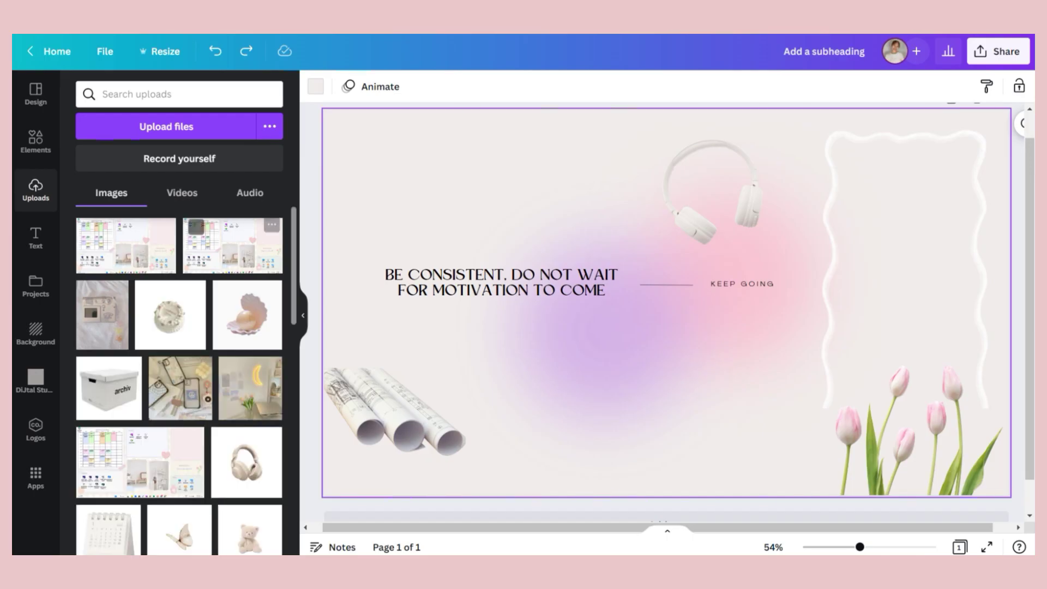
- Add the uploaded digicam photo to the page and apply the background remover to it
{"action": "left_click", "coordinate": [102, 317]}
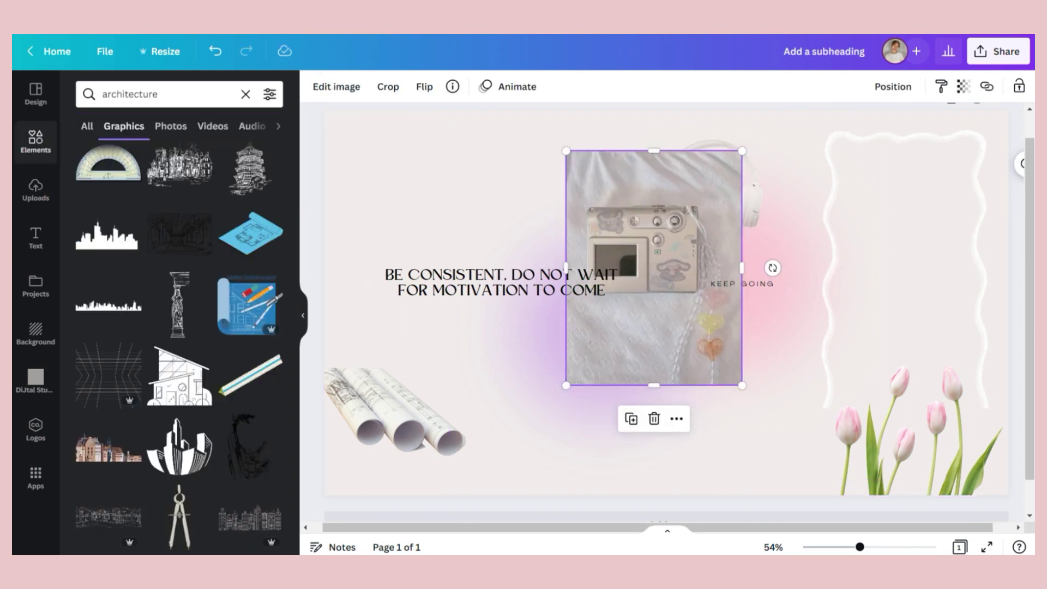
{"action": "left_click", "coordinate": [336, 86]}
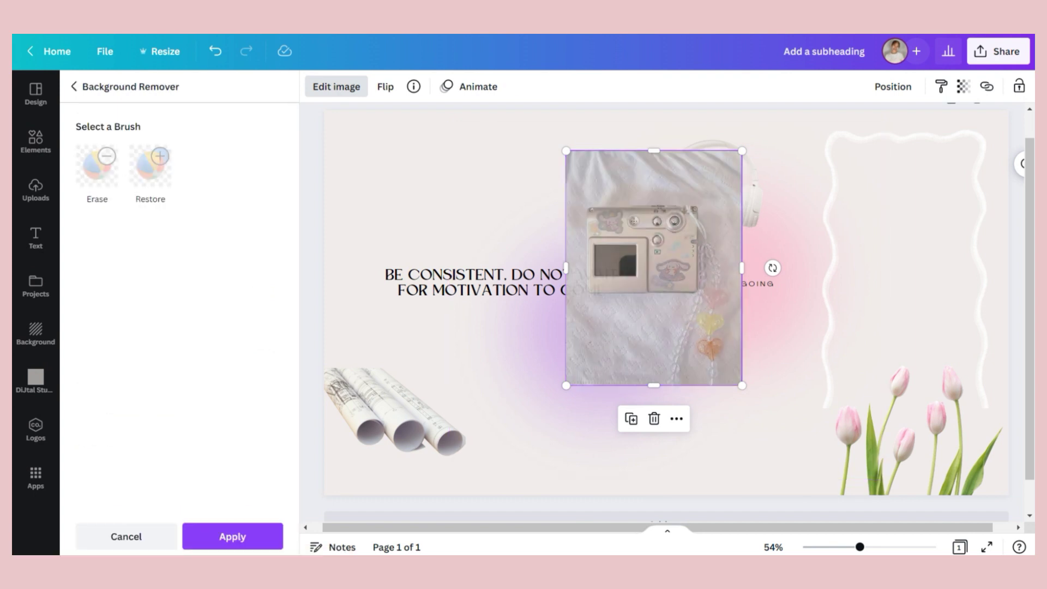
{"action": "left_click_drag", "start_coordinate": [654, 385], "coordinate": [654, 338]}
{"action": "left_click", "coordinate": [232, 536]}
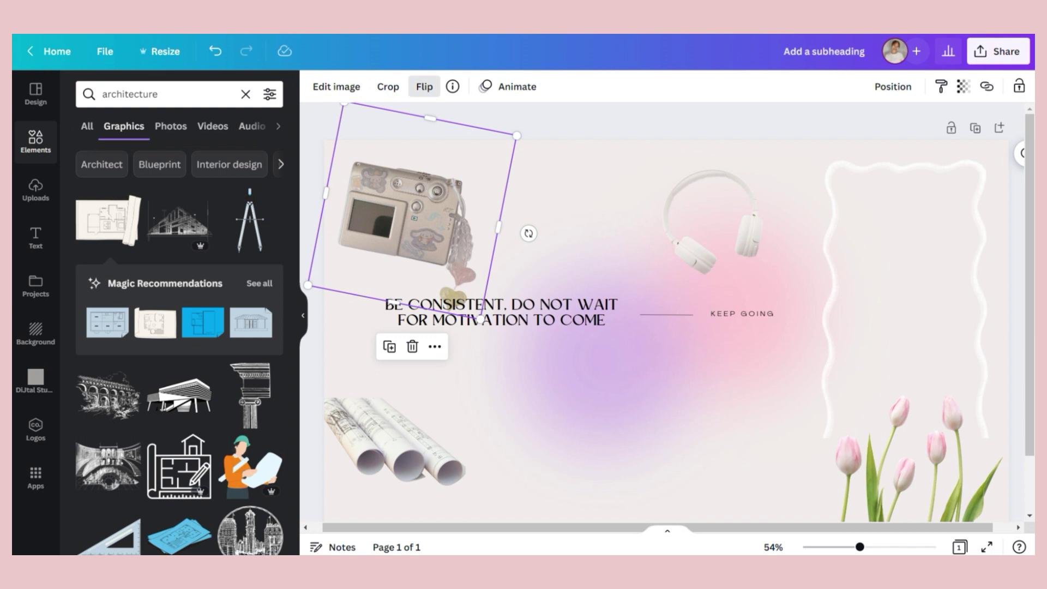
- Flip the camera cutout horizontally, place it at the page's upper-left corner and raise its brightness
{"action": "left_click", "coordinate": [424, 87]}
{"action": "left_click", "coordinate": [466, 121]}
{"action": "left_click", "coordinate": [537, 202]}
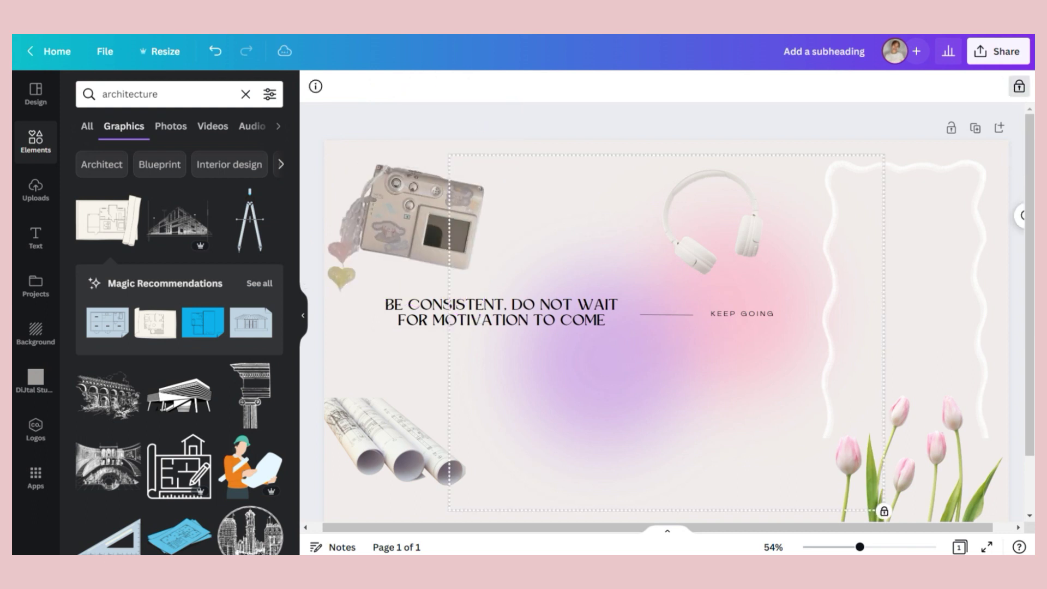
{"action": "left_click_drag", "start_coordinate": [410, 224], "coordinate": [400, 232]}
{"action": "left_click", "coordinate": [336, 87]}
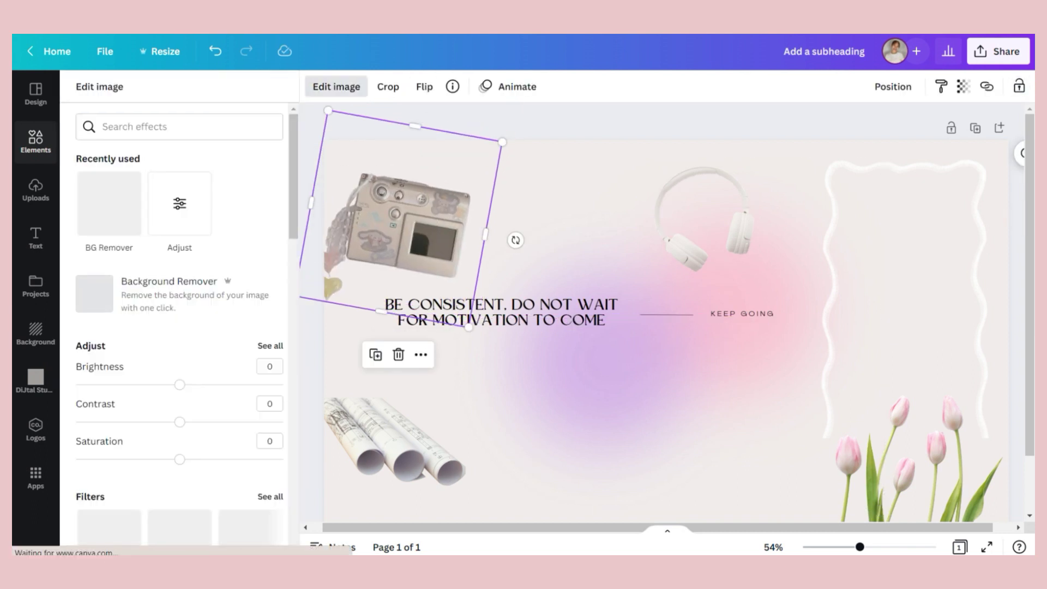
{"action": "mouse_move", "coordinate": [179, 385]}
{"action": "left_mouse_down"}
{"action": "mouse_move", "coordinate": [216, 385]}
{"action": "mouse_move", "coordinate": [198, 385]}
{"action": "left_mouse_up"}
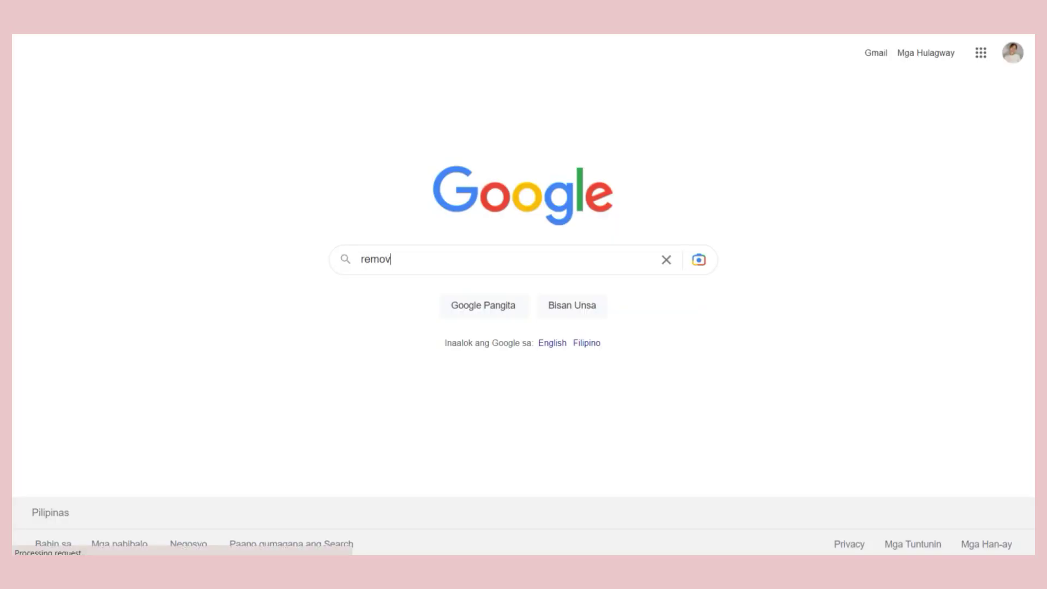
- Search Google for "remove bg", open the remove.bg site and upload the saved digicam photo for background removal
{"action": "type", "text": "eb"}
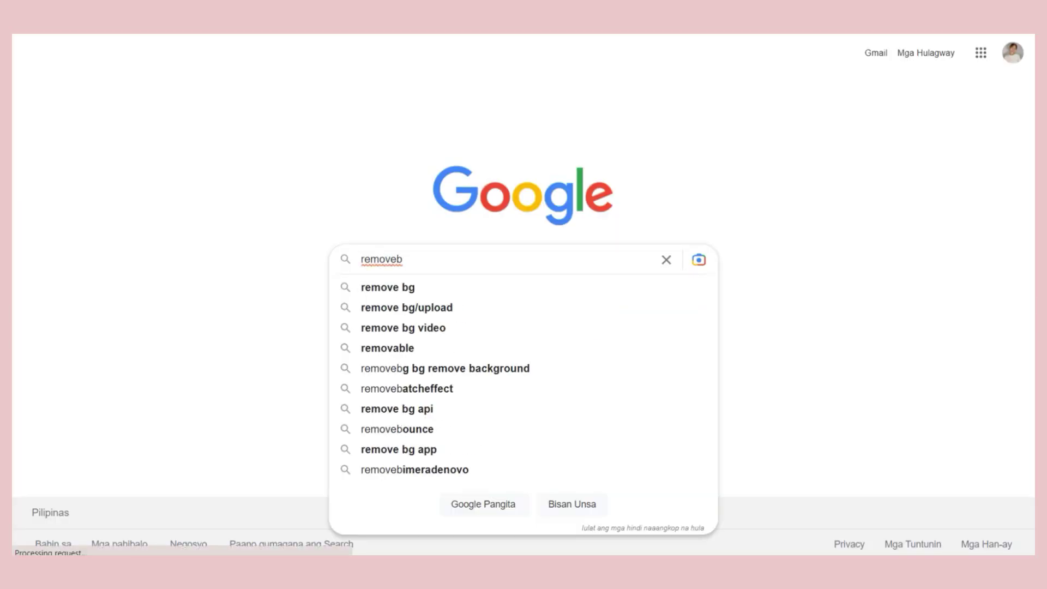
{"action": "left_click", "coordinate": [388, 287]}
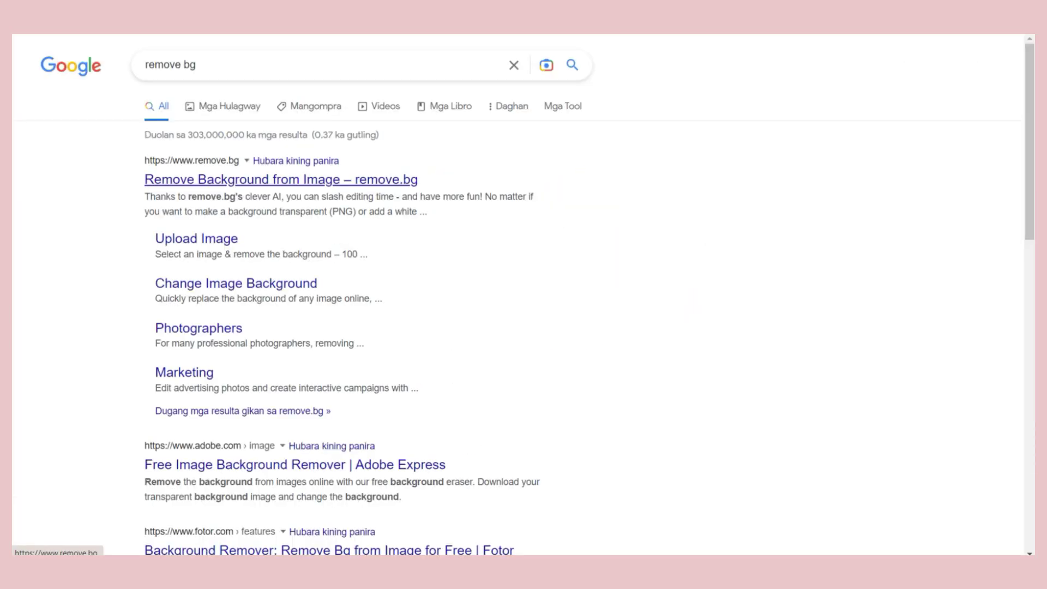
{"action": "left_click", "coordinate": [281, 180]}
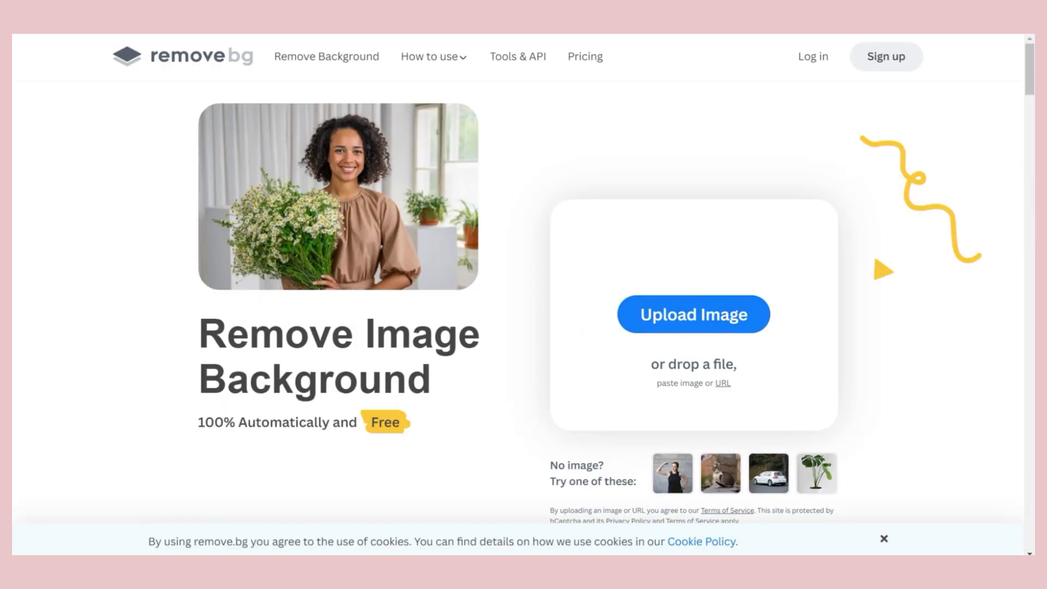
{"action": "left_click", "coordinate": [518, 377]}
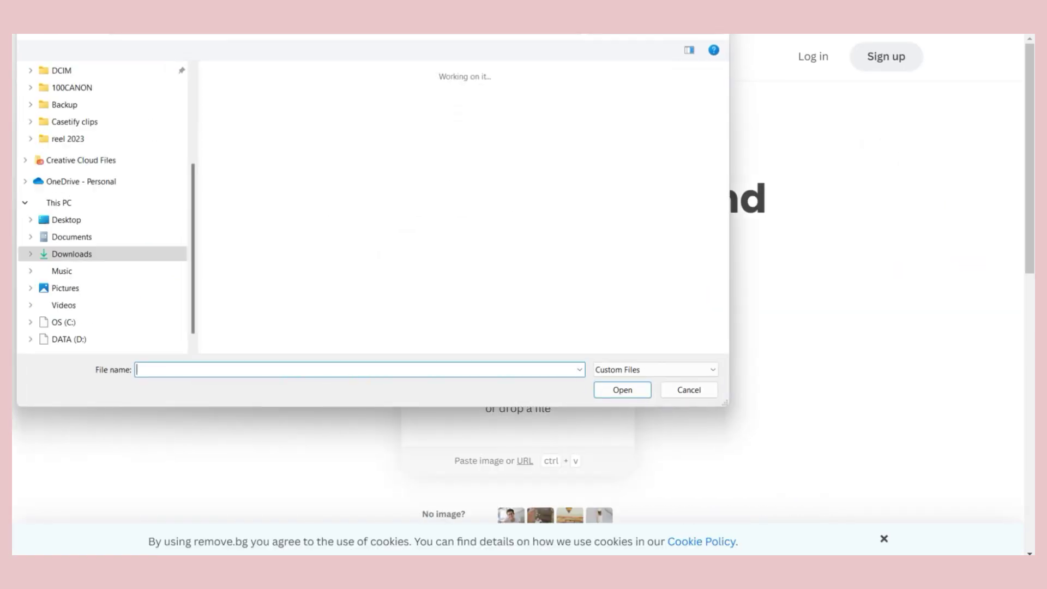
{"action": "double_click", "coordinate": [243, 128]}
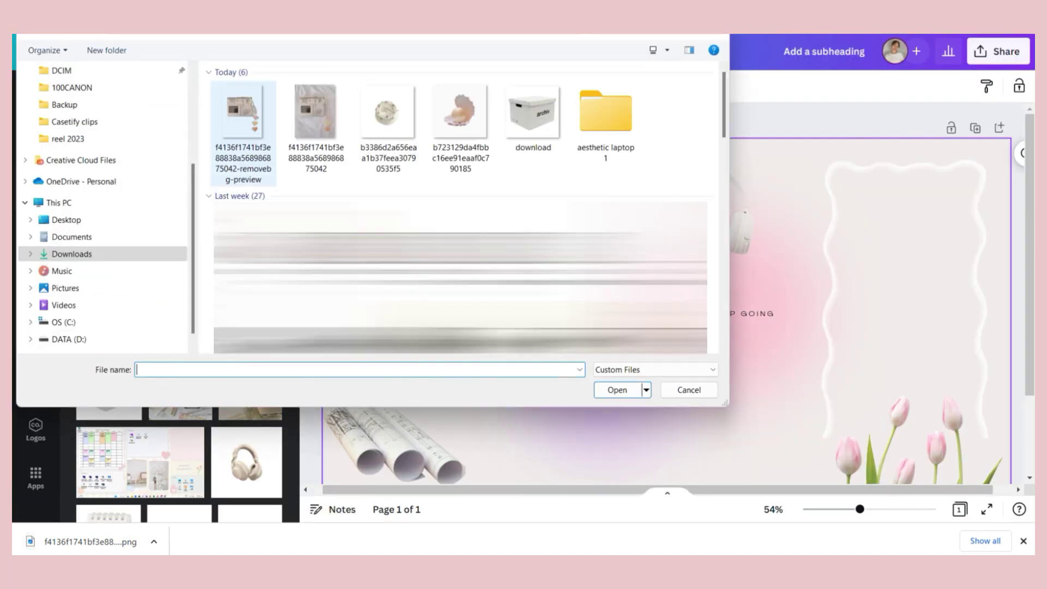
- Switch back to Canva, upload the removebg-preview camera cutout, add it to the page, then enlarge it and move it up
{"action": "double_click", "coordinate": [243, 131]}
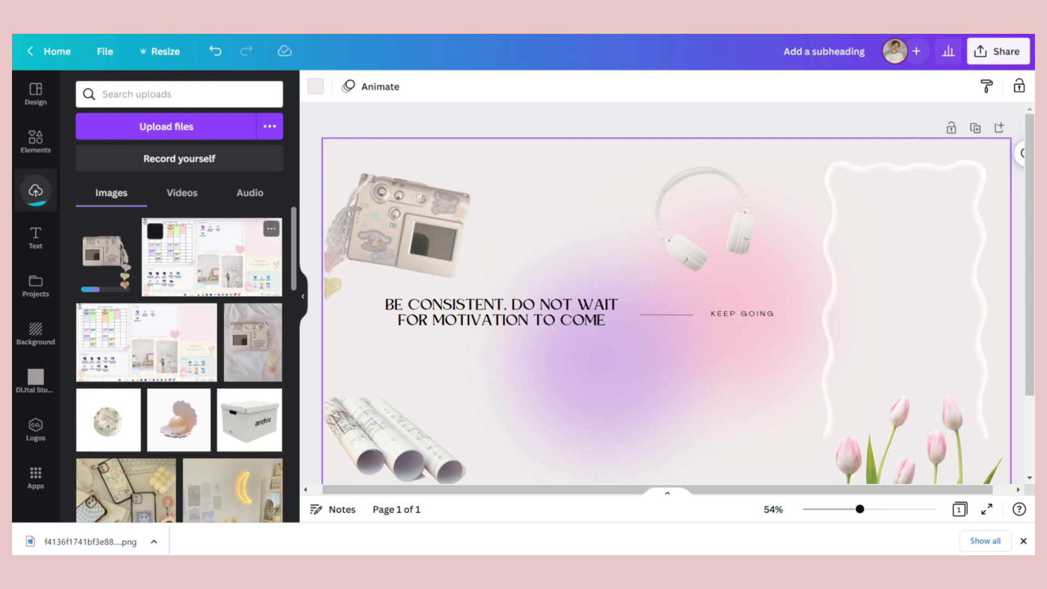
{"action": "left_click", "coordinate": [105, 255]}
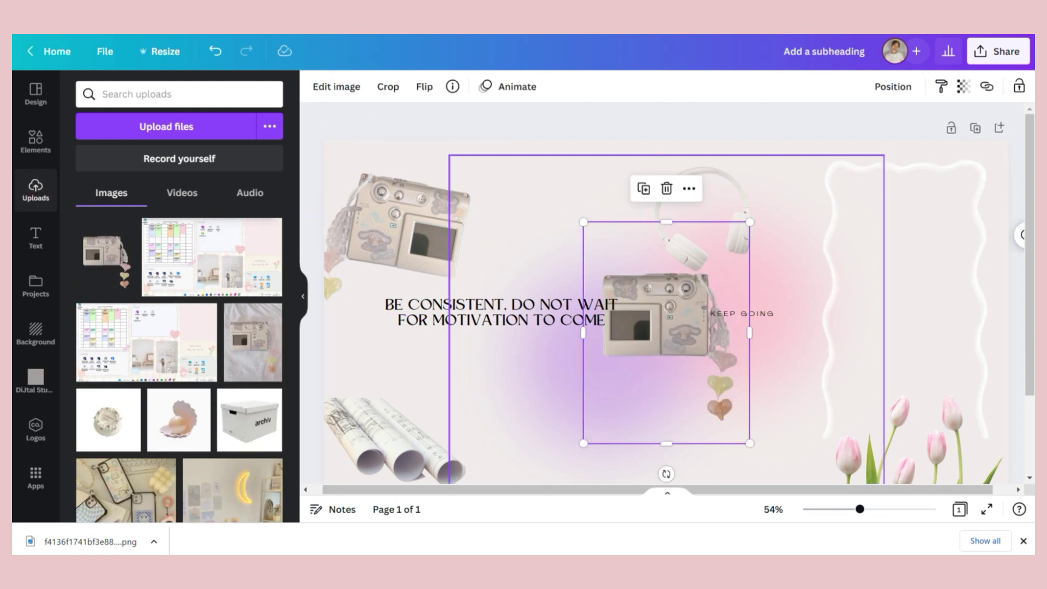
{"action": "left_click_drag", "start_coordinate": [750, 444], "coordinate": [923, 470]}
{"action": "left_click_drag", "start_coordinate": [723, 360], "coordinate": [591, 249]}
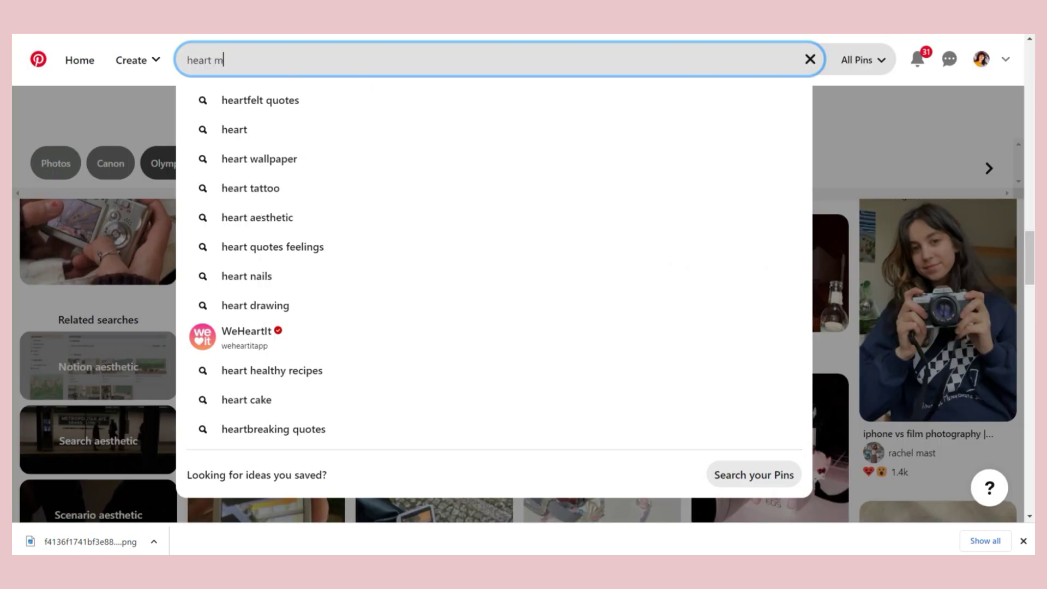
- Switch to Pinterest, search for "heart mirror" and browse the pins for a mirror image to use
{"action": "type", "text": "irror"}
{"action": "key", "text": "Return"}
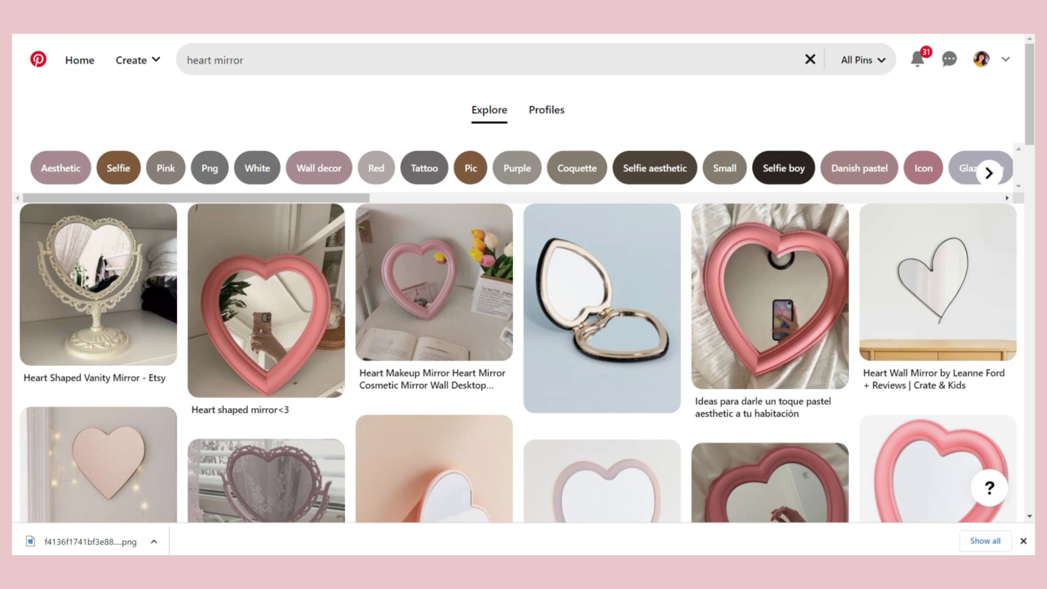
{"action": "scroll", "coordinate": [434, 283], "scroll_direction": "down", "scroll_amount": 3}
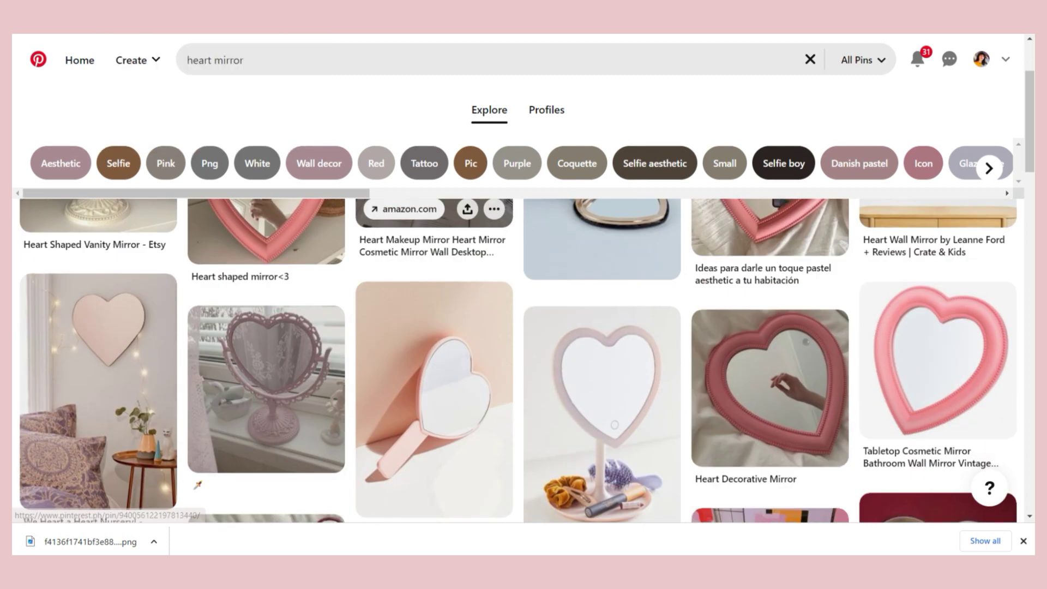
{"action": "scroll", "coordinate": [524, 327], "scroll_direction": "down", "scroll_amount": 5}
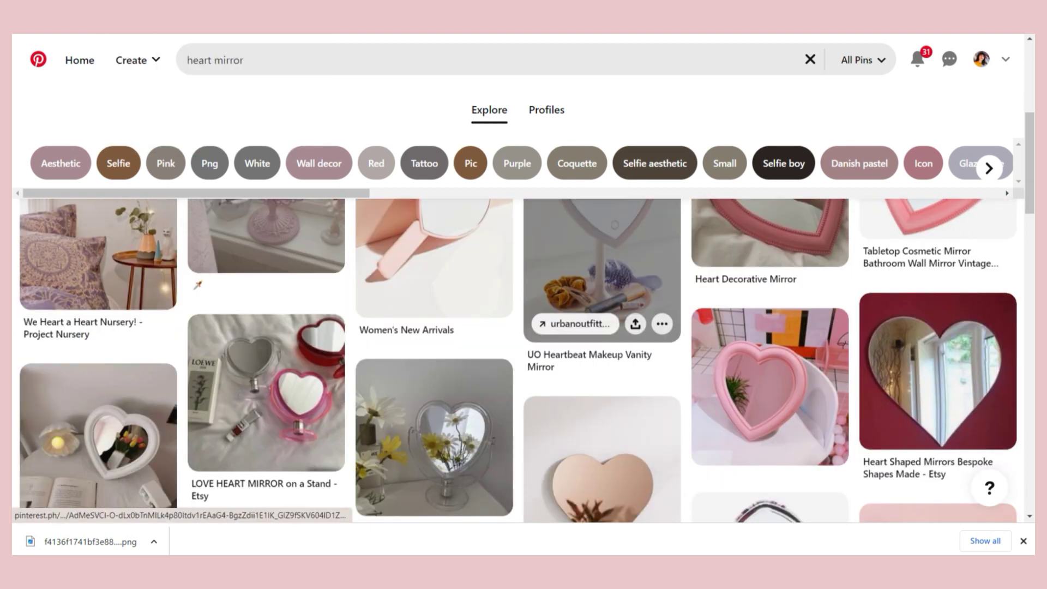
{"action": "scroll", "coordinate": [434, 311], "scroll_direction": "down", "scroll_amount": 2}
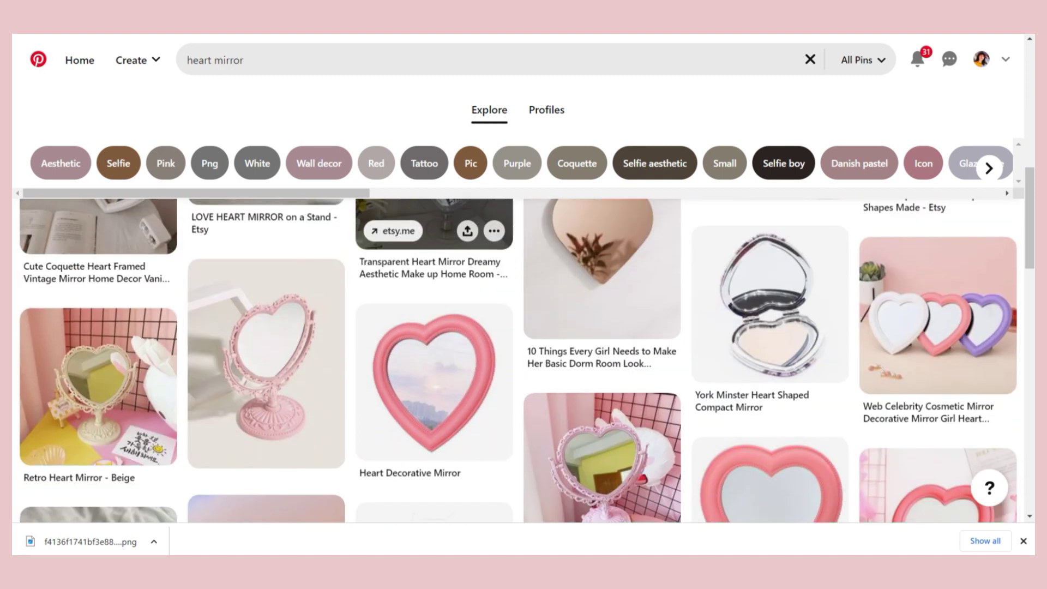
{"action": "scroll", "coordinate": [435, 310], "scroll_direction": "up", "scroll_amount": 2}
{"action": "scroll", "coordinate": [602, 338], "scroll_direction": "down", "scroll_amount": 5}
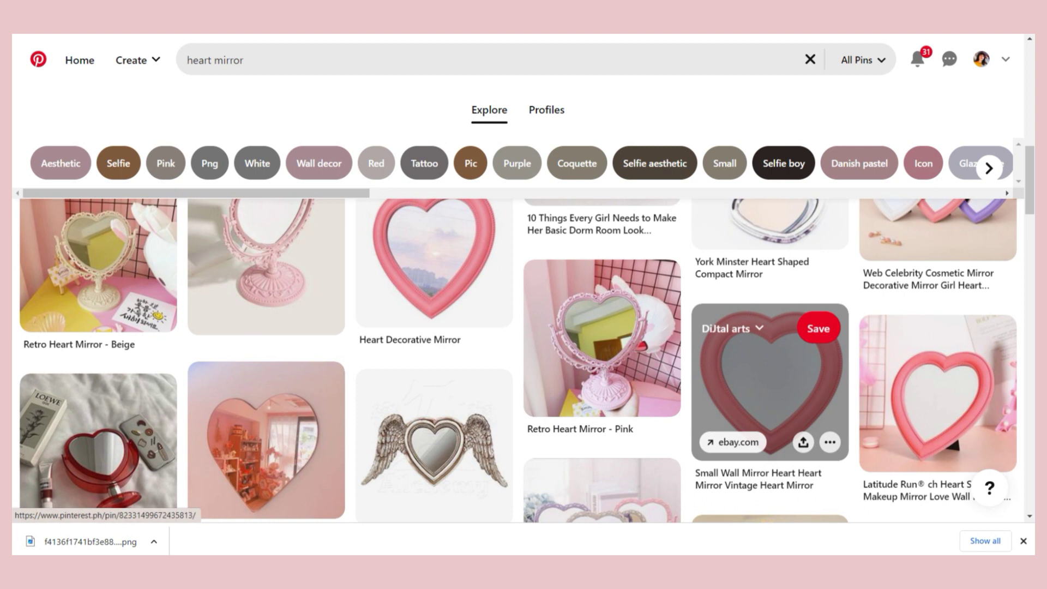
{"action": "scroll", "coordinate": [770, 381], "scroll_direction": "down", "scroll_amount": 2}
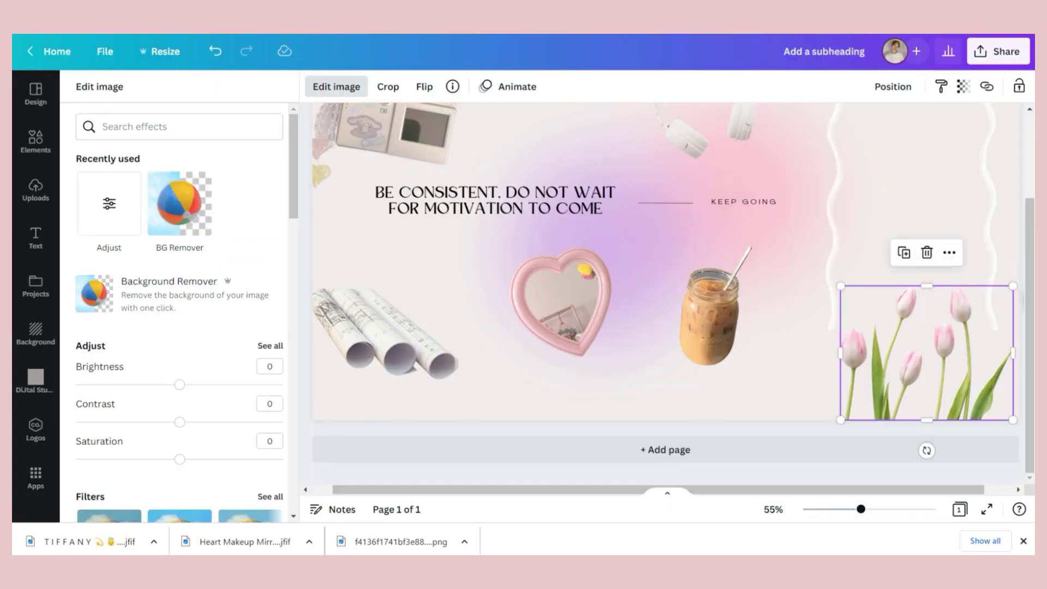
- Raise the brightness of the iced coffee image and reduce its transparency value to about 88
{"action": "left_click_drag", "start_coordinate": [861, 509], "coordinate": [848, 509]}
{"action": "left_click", "coordinate": [695, 336]}
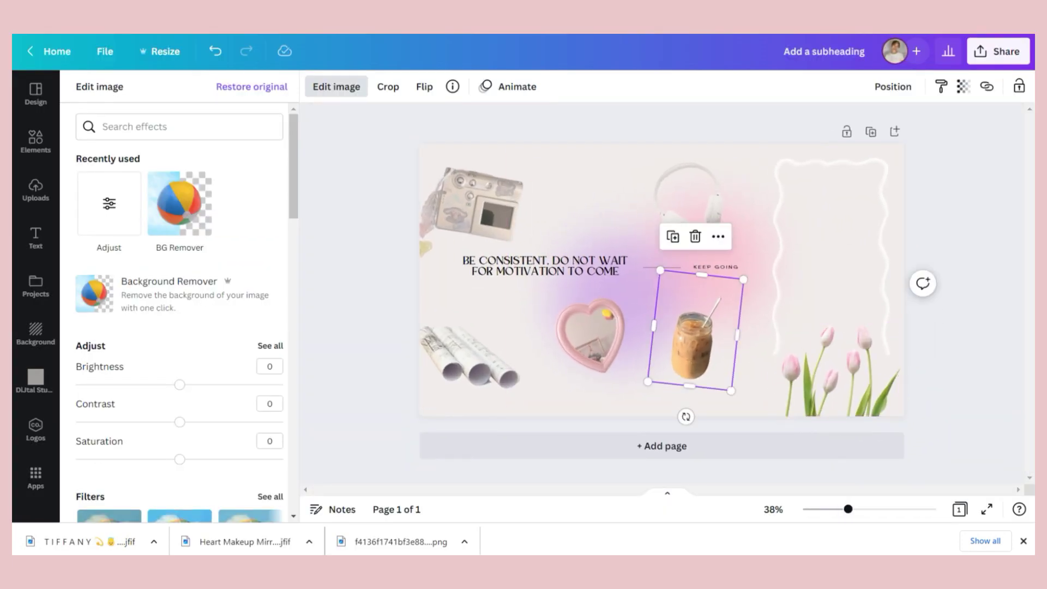
{"action": "left_click_drag", "start_coordinate": [848, 508], "coordinate": [878, 509]}
{"action": "left_click_drag", "start_coordinate": [179, 384], "coordinate": [187, 385]}
{"action": "left_click", "coordinate": [964, 86]}
{"action": "left_click_drag", "start_coordinate": [958, 140], "coordinate": [935, 140]}
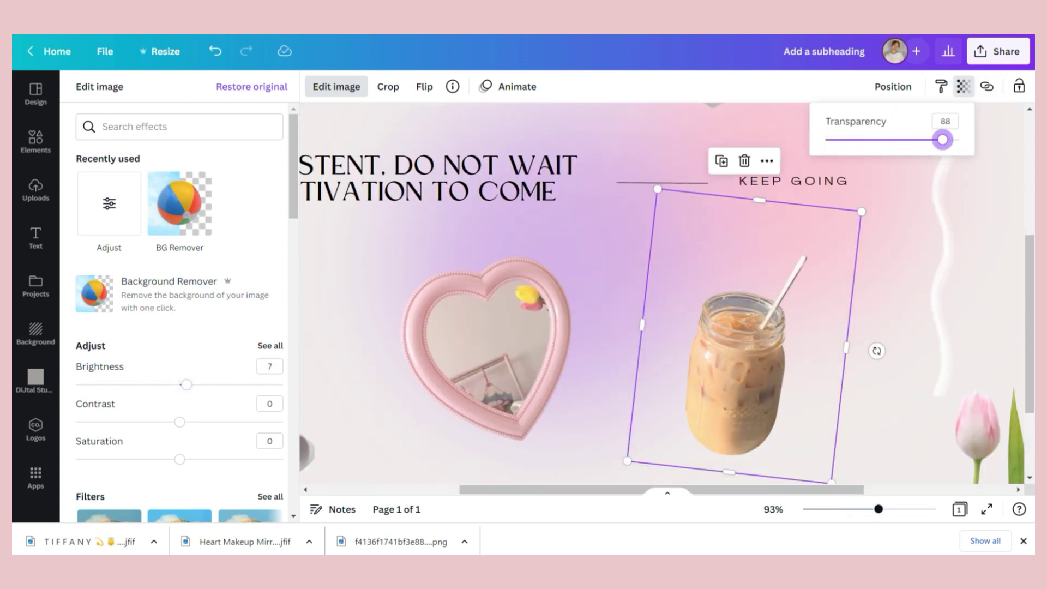
{"action": "left_click_drag", "start_coordinate": [186, 385], "coordinate": [194, 385]}
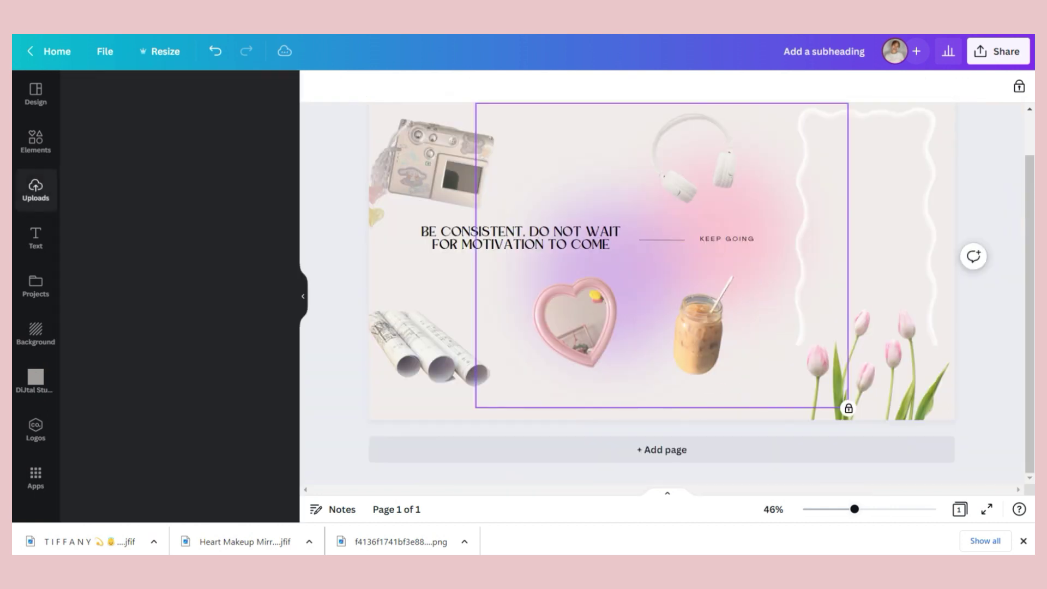
- Duplicate the "KEEP GOING" text together with its line and place the copy beside the camera
{"action": "key", "text": "Escape"}
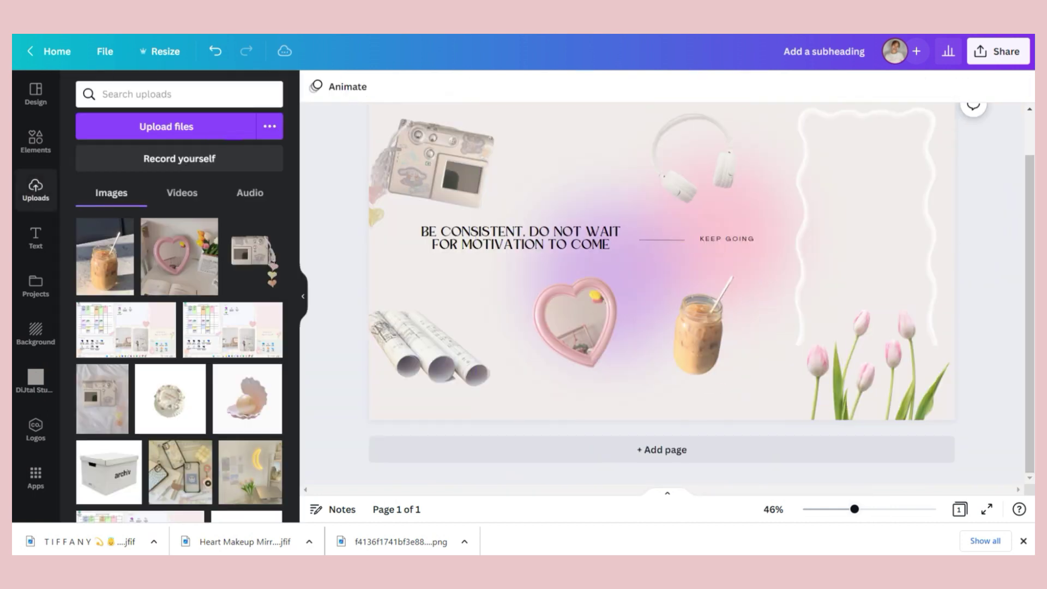
{"action": "scroll", "coordinate": [662, 295], "scroll_direction": "up", "scroll_amount": 1}
{"action": "left_click_drag", "start_coordinate": [630, 277], "coordinate": [761, 294]}
{"action": "left_click_drag", "start_coordinate": [712, 323], "coordinate": [713, 324]}
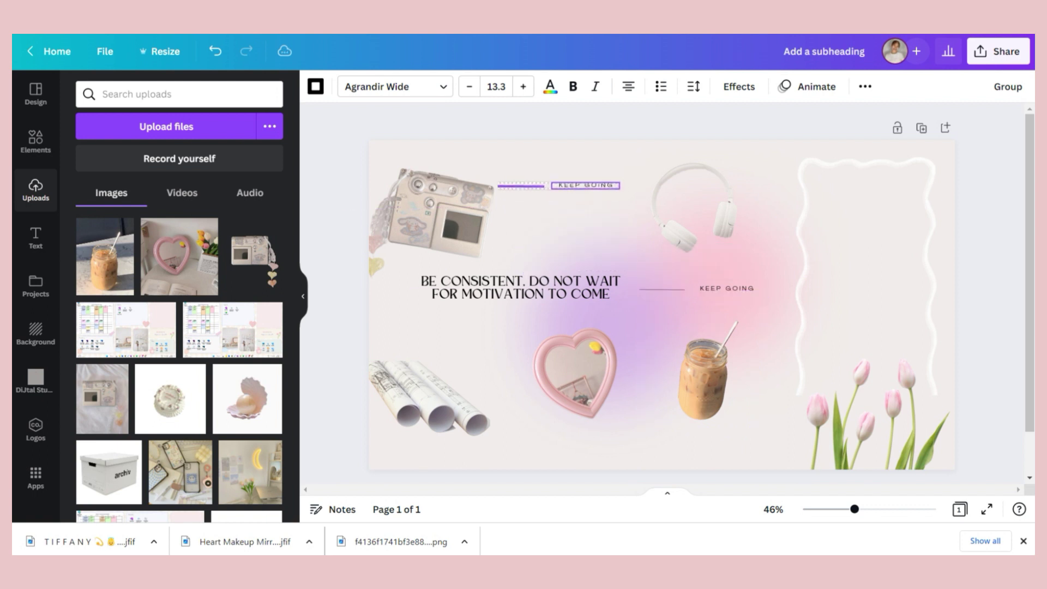
- Tilt the copied line toward the camera and change the copied text at its end to "DIGICAM"
{"action": "left_click", "coordinate": [513, 182]}
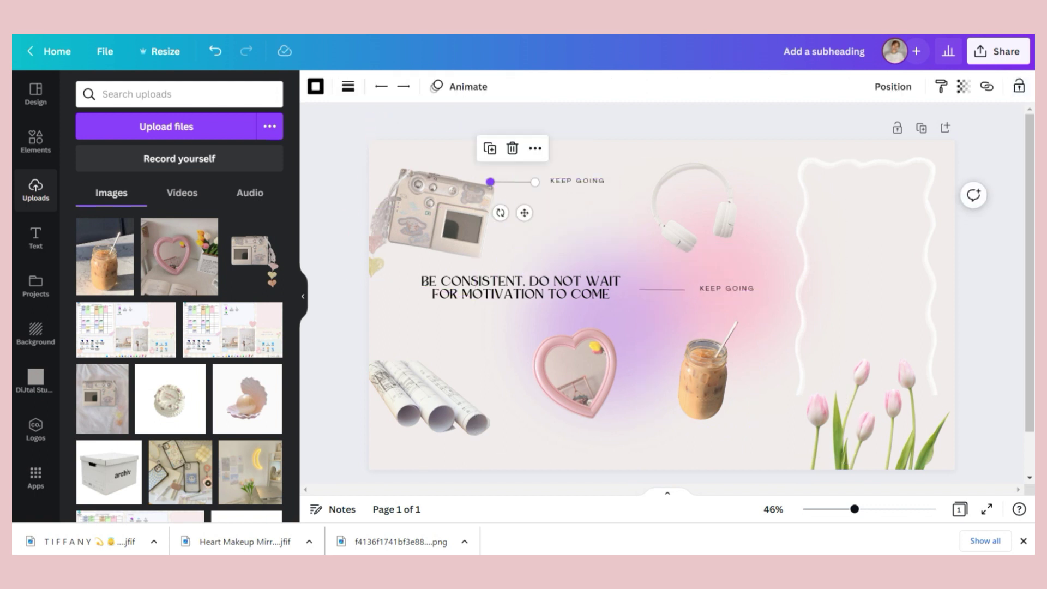
{"action": "left_click_drag", "start_coordinate": [503, 205], "coordinate": [569, 192]}
{"action": "left_click", "coordinate": [538, 186]}
{"action": "left_click", "coordinate": [531, 186]}
{"action": "double_click", "coordinate": [578, 192]}
{"action": "type", "text": "DIGICAM"}
{"action": "left_click", "coordinate": [579, 209]}
{"action": "left_click", "coordinate": [573, 211]}
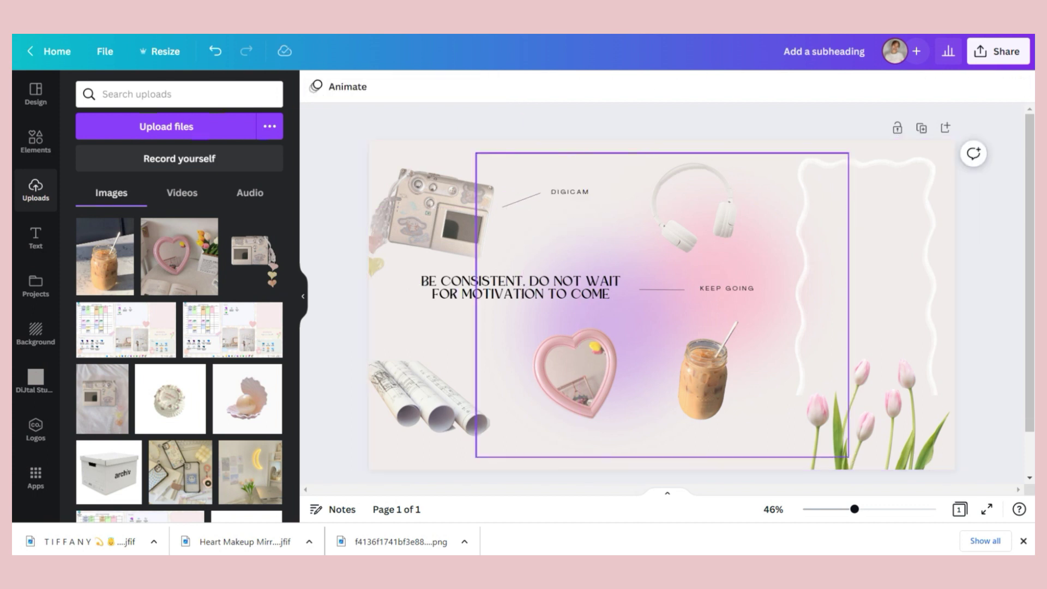
- Place an "APPS" label with a slanted line beside the upper part of the wavy frame
{"action": "left_click_drag", "start_coordinate": [739, 168], "coordinate": [746, 166]}
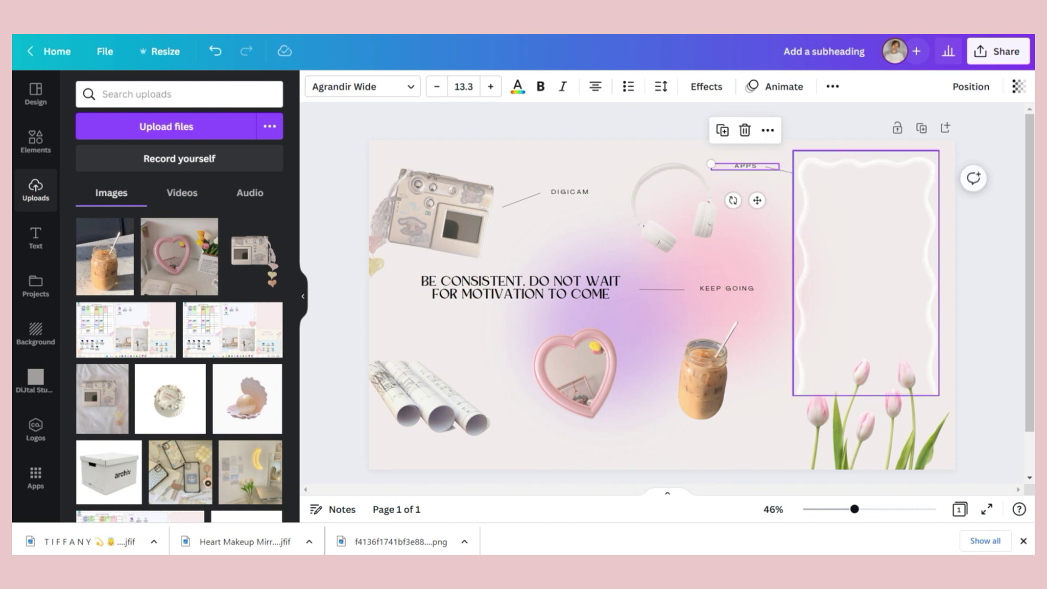
{"action": "left_click", "coordinate": [863, 161]}
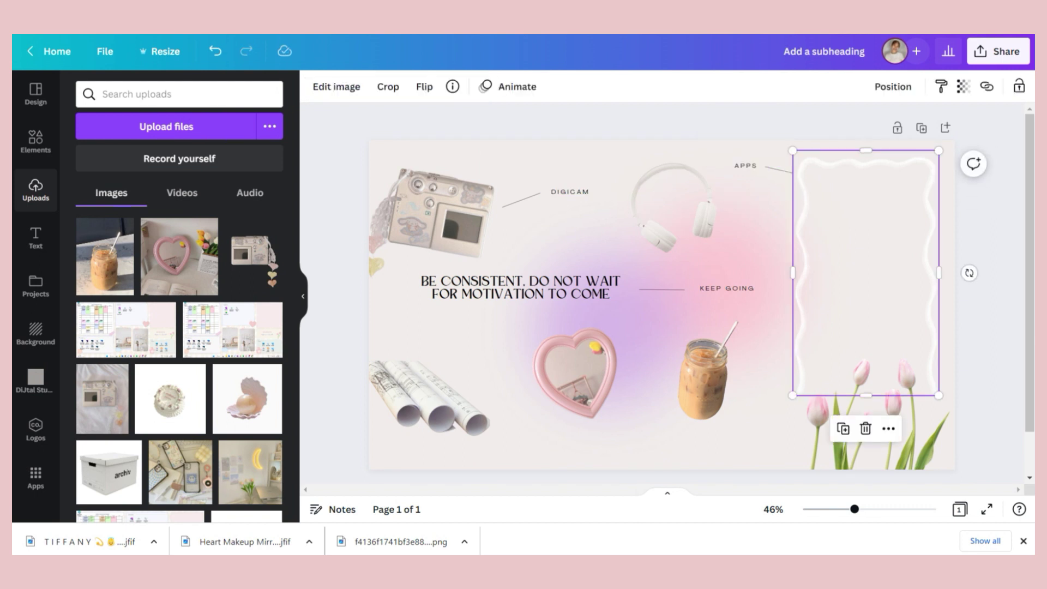
{"action": "key", "text": "Delete"}
{"action": "left_click", "coordinate": [552, 195]}
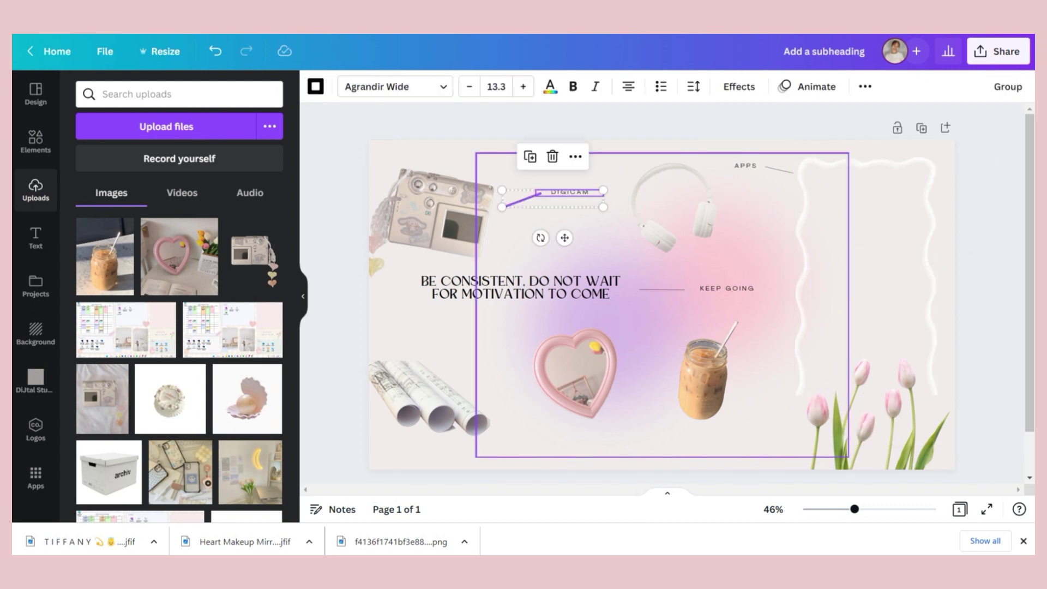
{"action": "key", "text": "Escape"}
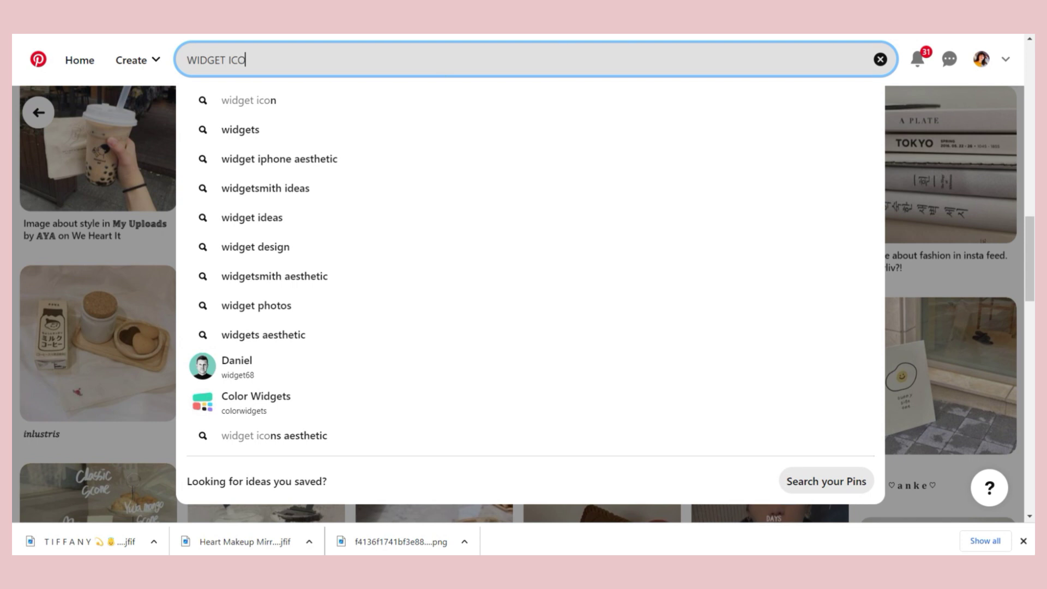
- Search Pinterest for "WIDGET ICONS" and save the beige headphones image to the Downloads folder
{"action": "type", "text": "NS"}
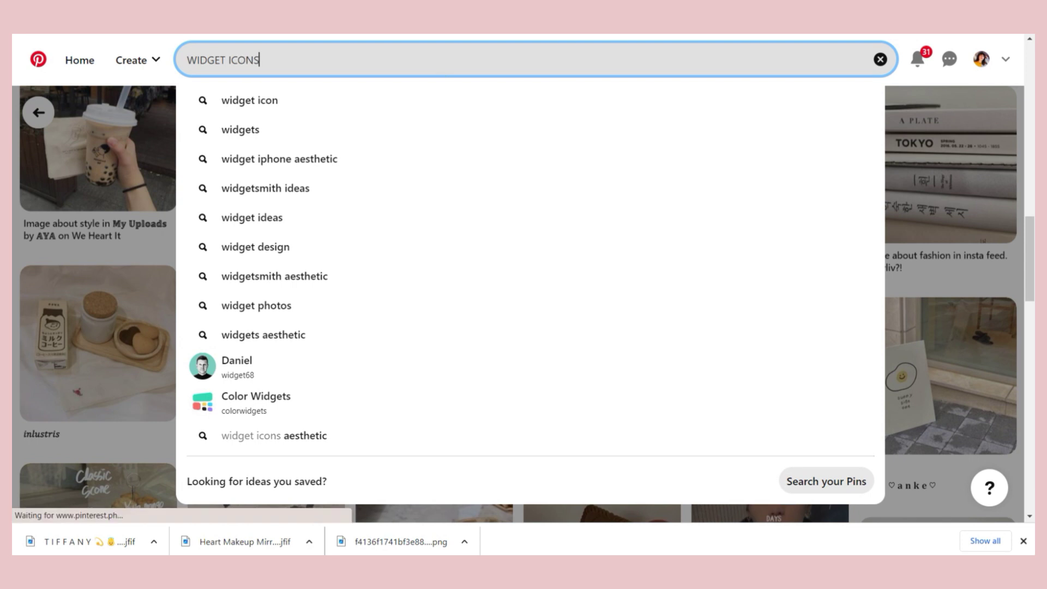
{"action": "key", "text": "Return"}
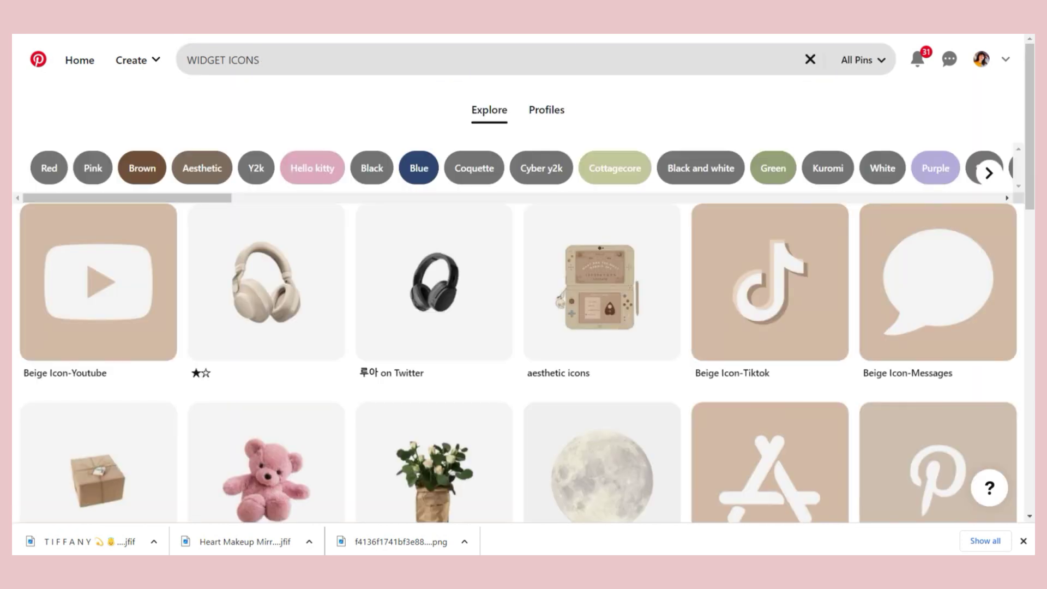
{"action": "left_click", "coordinate": [267, 282]}
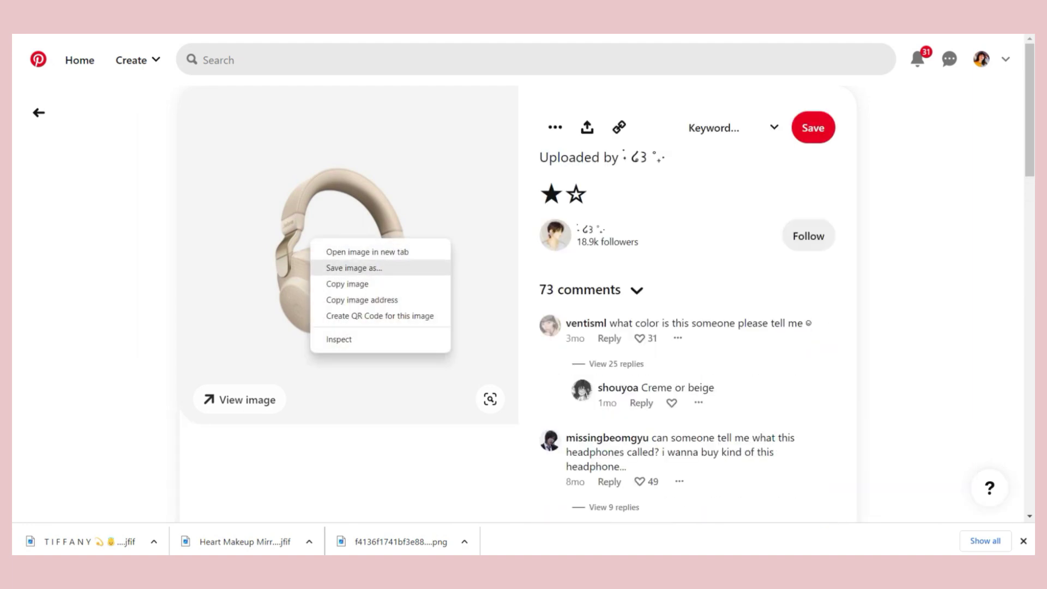
{"action": "left_click", "coordinate": [354, 268]}
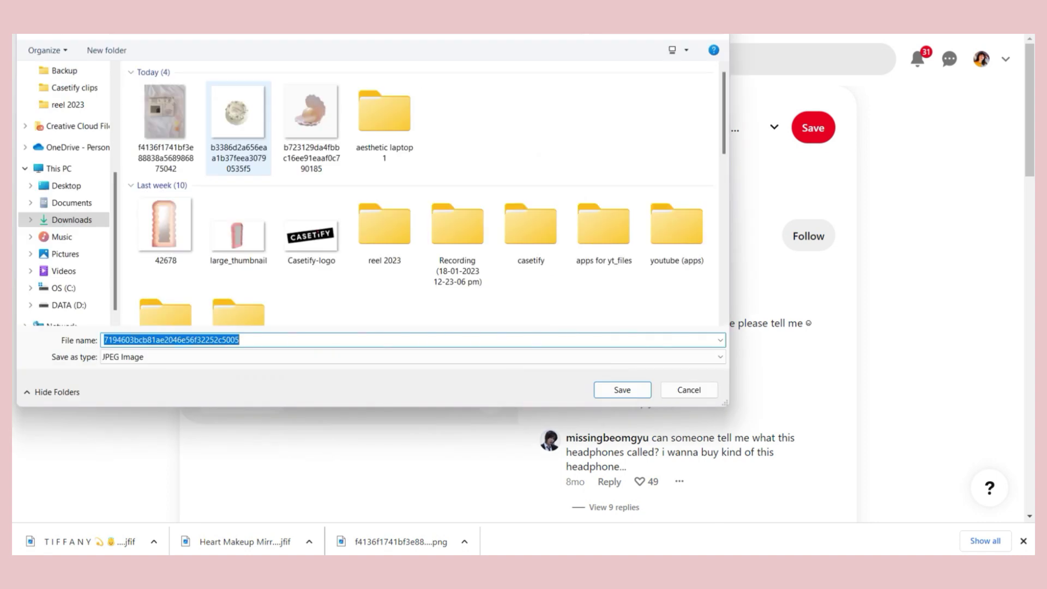
{"action": "key", "text": "Return"}
- Save the round white cake with pink rosettes from the "cake widget icon" results to the Downloads folder
{"action": "scroll", "coordinate": [523, 294], "scroll_direction": "down", "scroll_amount": 15}
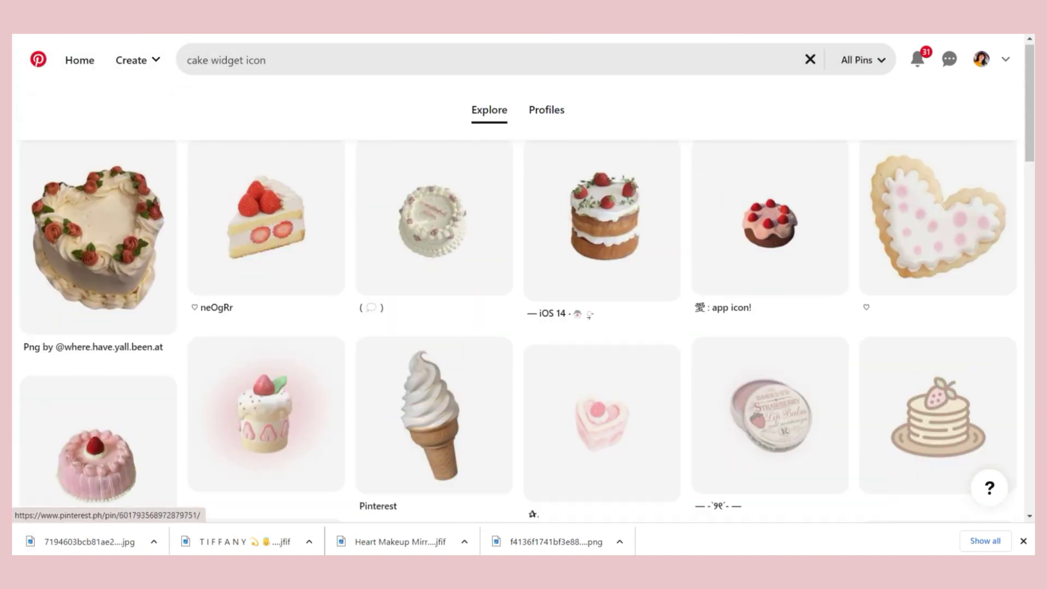
{"action": "left_click", "coordinate": [434, 220]}
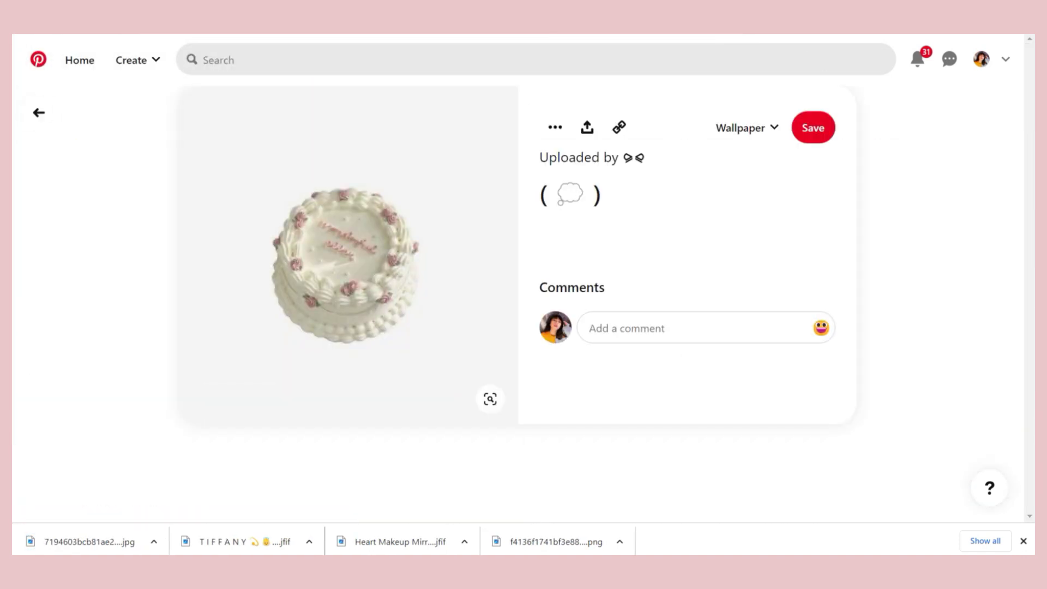
{"action": "scroll", "coordinate": [349, 219], "scroll_direction": "down", "scroll_amount": 3}
{"action": "scroll", "coordinate": [346, 163], "scroll_direction": "up", "scroll_amount": 1}
{"action": "right_click", "coordinate": [343, 160]}
{"action": "left_click", "coordinate": [376, 189]}
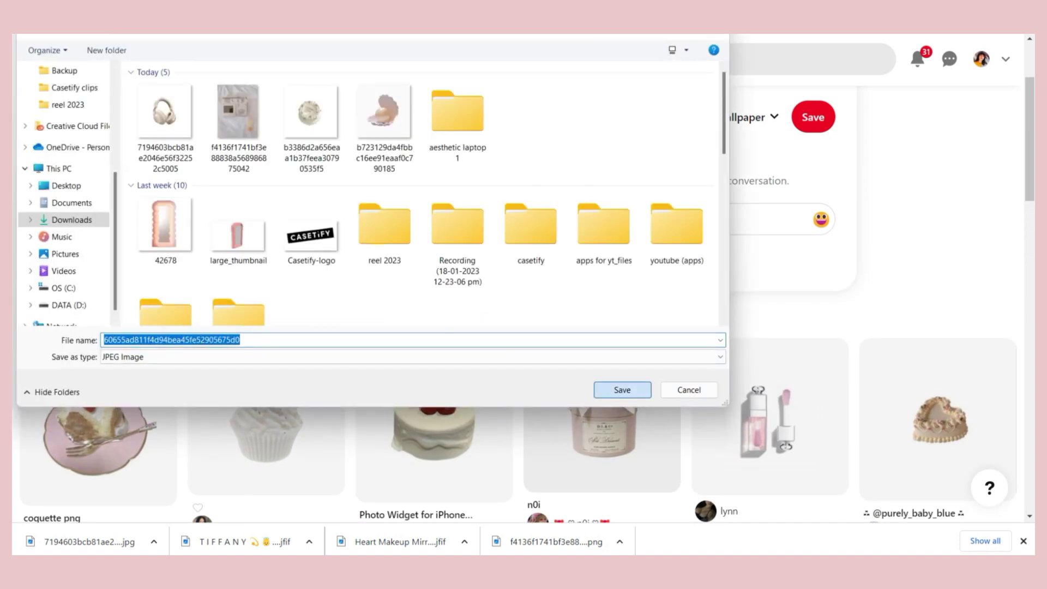
{"action": "key", "text": "Return"}
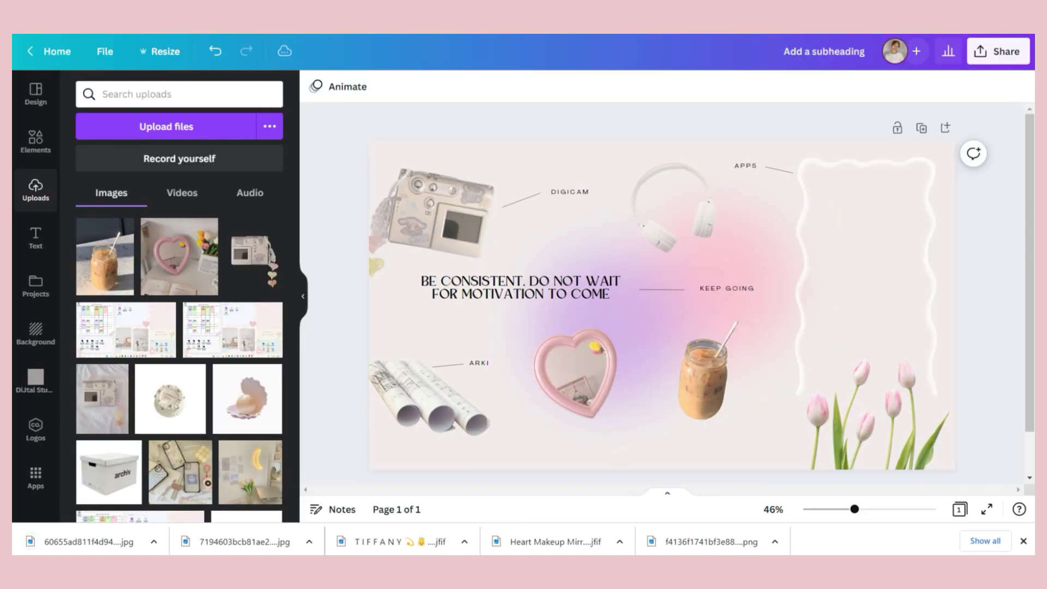
- Upload the saved headphones and cake images to the Canva design and place both on the page
{"action": "left_click", "coordinate": [167, 126]}
{"action": "left_click", "coordinate": [241, 117]}
{"action": "left_click", "coordinate": [318, 117], "text": "ctrl"}
{"action": "left_click", "coordinate": [617, 390]}
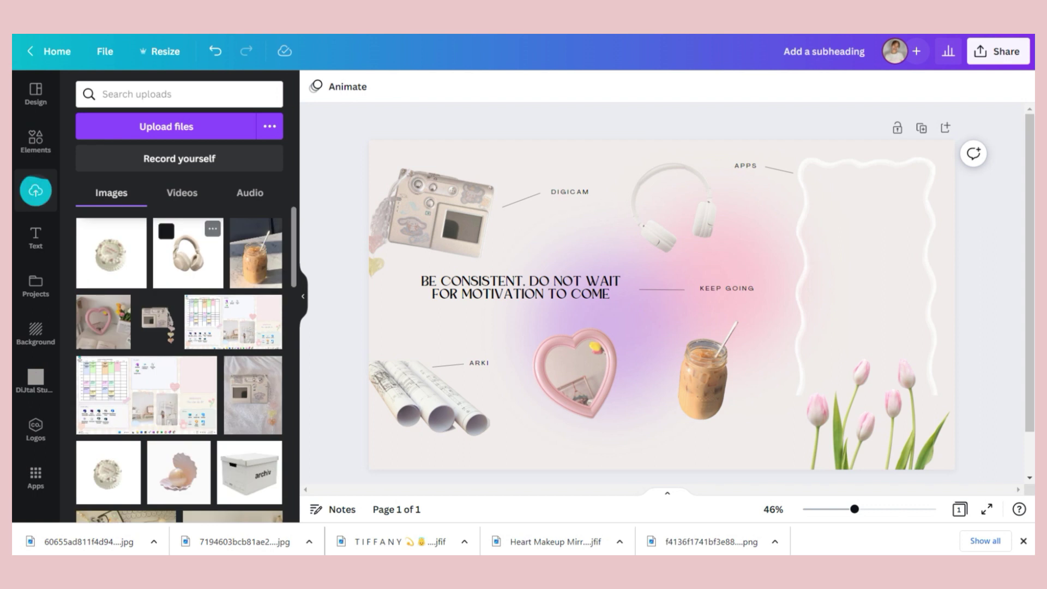
{"action": "left_click", "coordinate": [188, 253]}
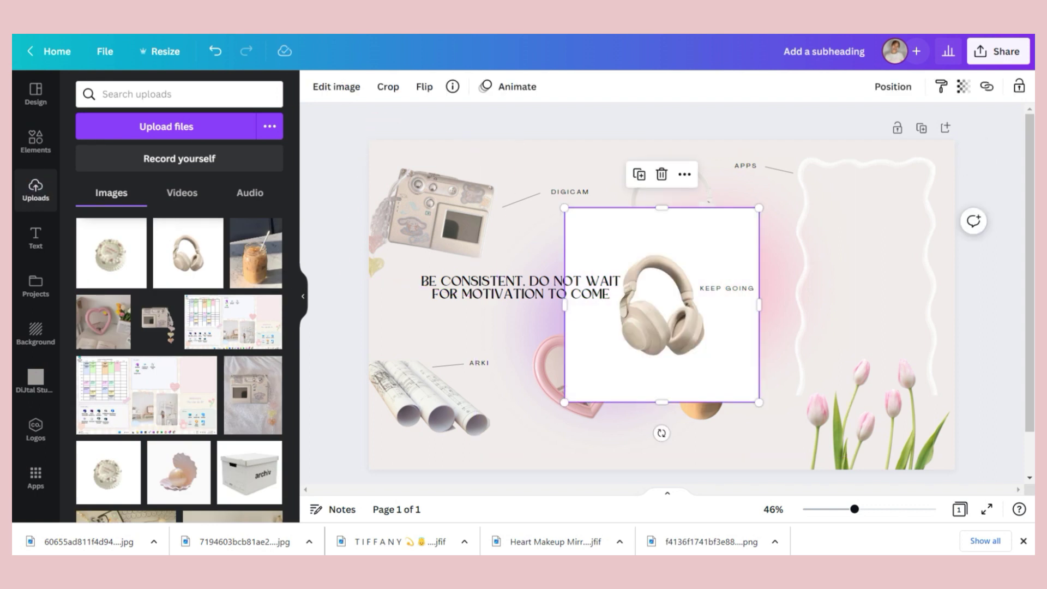
{"action": "left_click", "coordinate": [111, 253]}
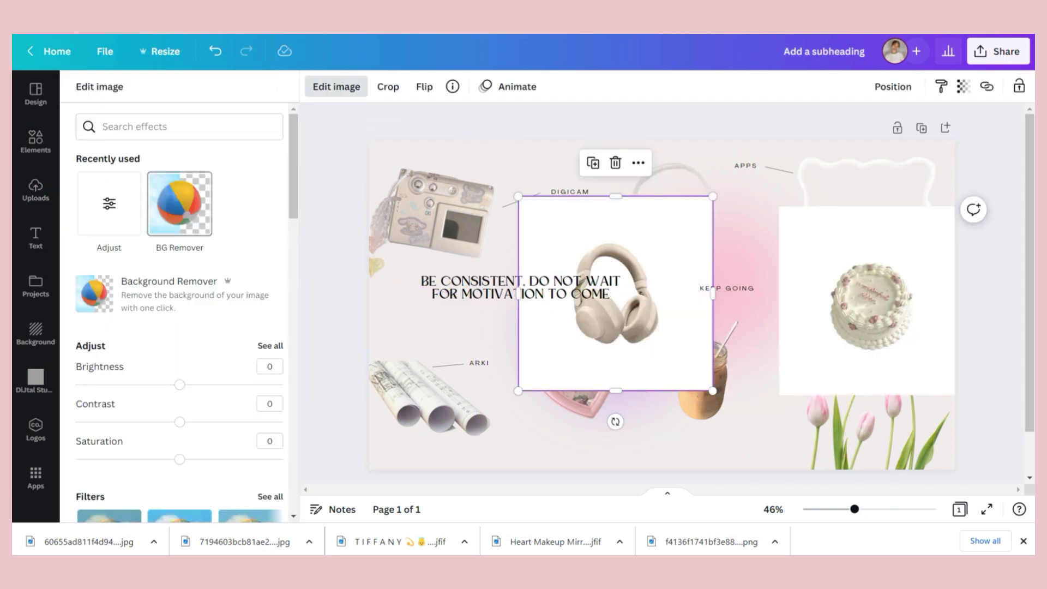
- Remove the beige headphones' background and arrange the small headphones and cake cutouts at the top of the wavy frame
{"action": "left_click", "coordinate": [156, 282]}
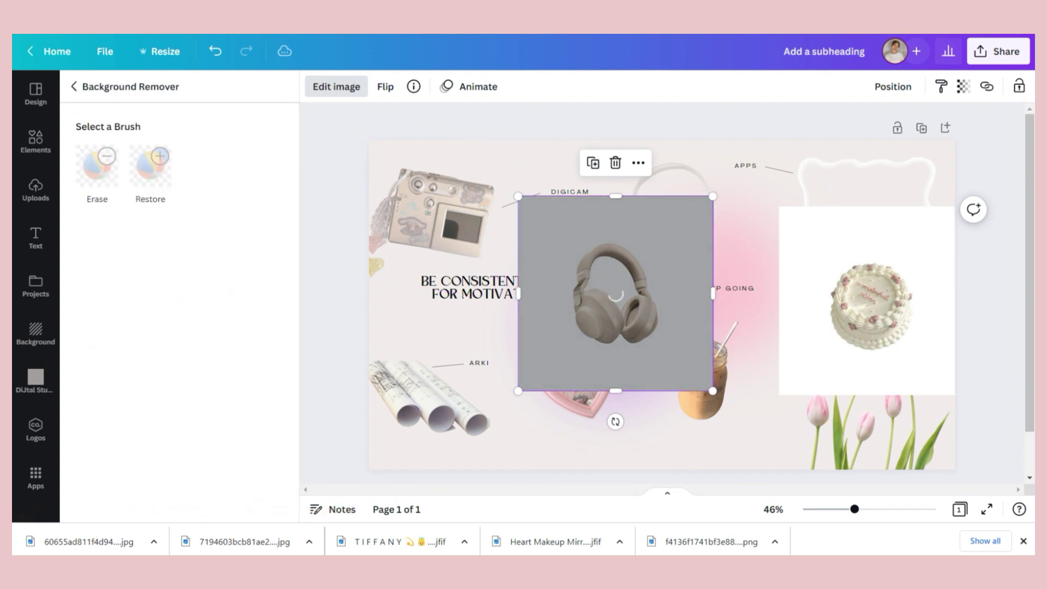
{"action": "left_click_drag", "start_coordinate": [617, 300], "coordinate": [775, 289]}
{"action": "left_click_drag", "start_coordinate": [869, 385], "coordinate": [771, 286]}
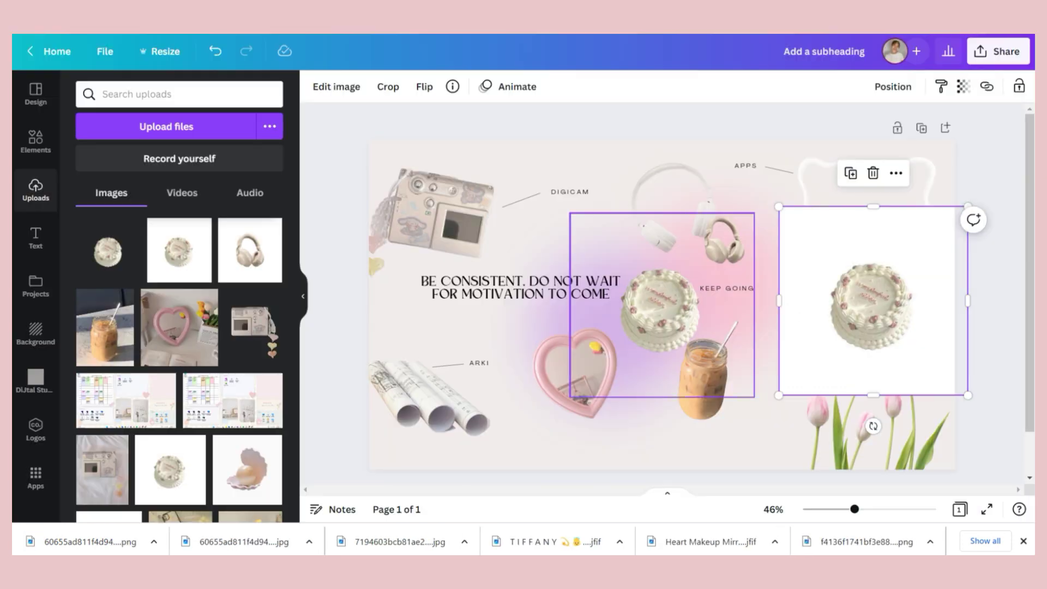
{"action": "left_click_drag", "start_coordinate": [872, 334], "coordinate": [785, 376]}
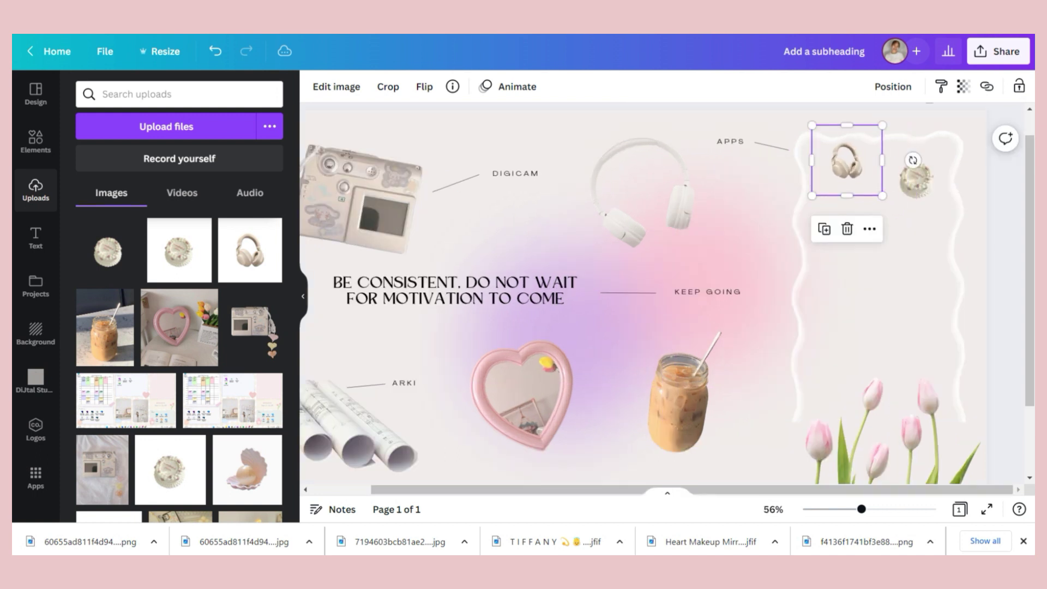
{"action": "left_click_drag", "start_coordinate": [851, 169], "coordinate": [867, 183]}
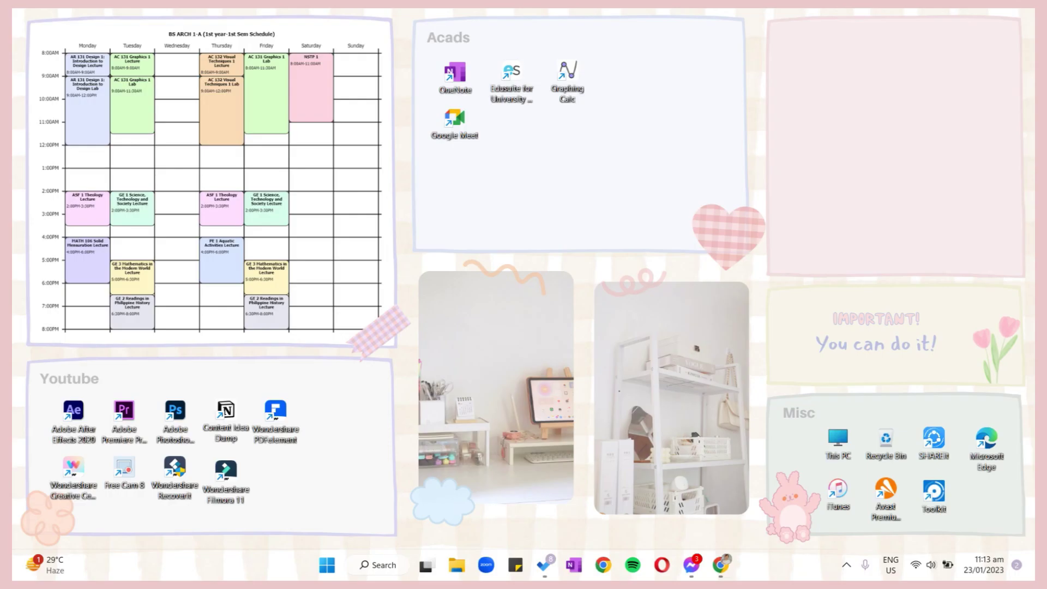
- Paste the desktop screenshot into the design, scale it to page size and shift its "Acads" icons under the wavy frame
{"action": "mouse_move", "coordinate": [721, 565]}
{"action": "left_click", "coordinate": [719, 500]}
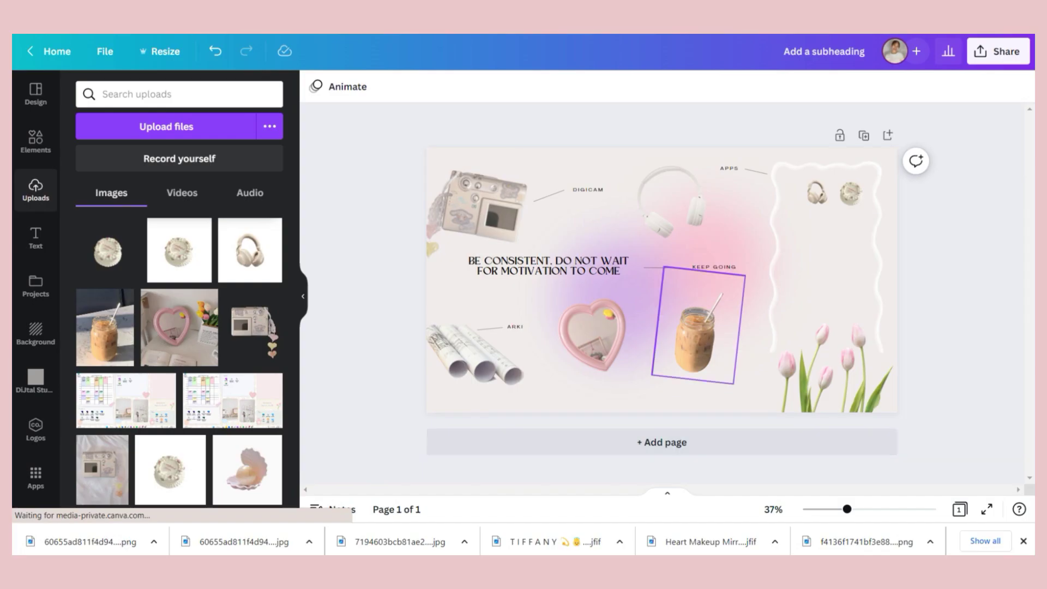
{"action": "key", "text": "ctrl+v"}
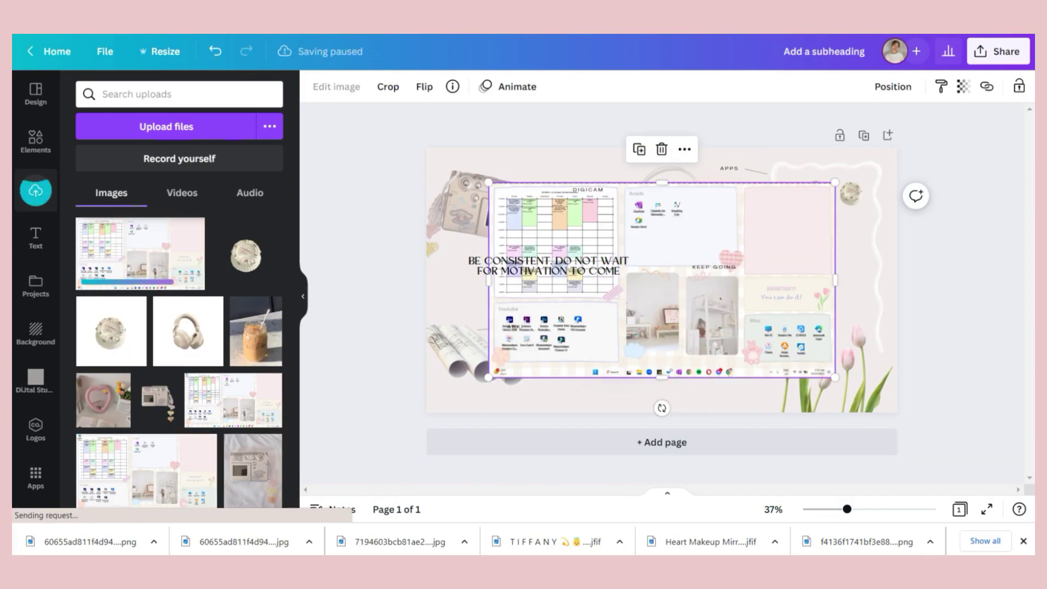
{"action": "left_click_drag", "start_coordinate": [658, 280], "coordinate": [603, 244]}
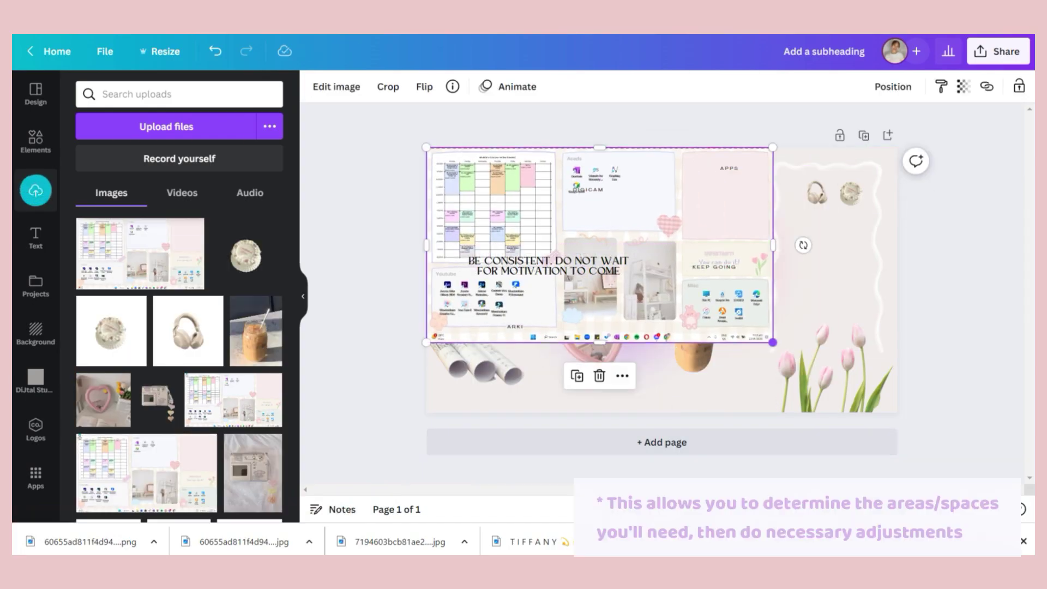
{"action": "left_click_drag", "start_coordinate": [774, 343], "coordinate": [902, 415]}
{"action": "scroll", "coordinate": [663, 279], "scroll_direction": "up", "scroll_amount": 3}
{"action": "left_click_drag", "start_coordinate": [600, 283], "coordinate": [831, 299]}
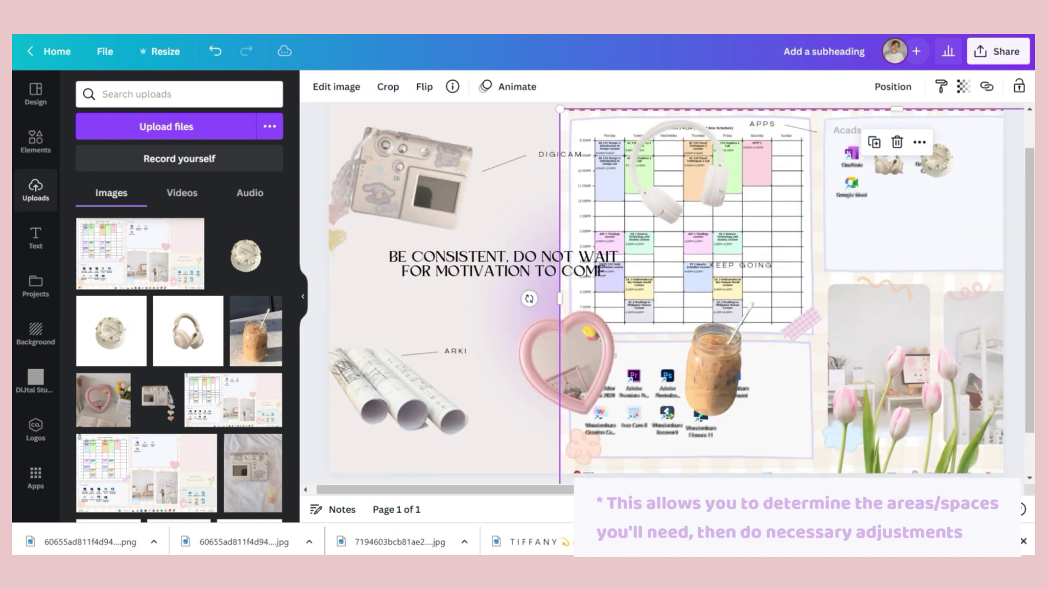
- Place the headphones and cake cutouts over the screenshot's desktop icons and resize them to match the icon size
{"action": "left_click_drag", "start_coordinate": [888, 165], "coordinate": [859, 171]}
{"action": "left_click_drag", "start_coordinate": [860, 509], "coordinate": [965, 490]}
{"action": "scroll", "coordinate": [895, 327], "scroll_direction": "up", "scroll_amount": 3}
{"action": "left_click_drag", "start_coordinate": [832, 282], "coordinate": [805, 255]}
{"action": "left_click_drag", "start_coordinate": [773, 223], "coordinate": [781, 226]}
{"action": "left_click", "coordinate": [896, 231]}
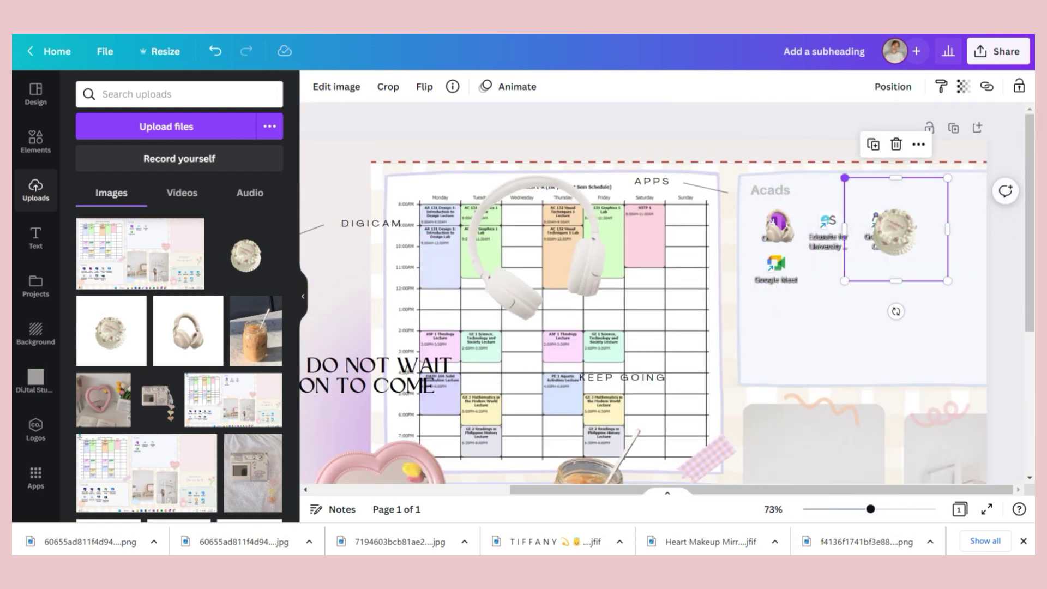
{"action": "left_click_drag", "start_coordinate": [949, 280], "coordinate": [912, 244]}
{"action": "left_click_drag", "start_coordinate": [879, 212], "coordinate": [779, 227]}
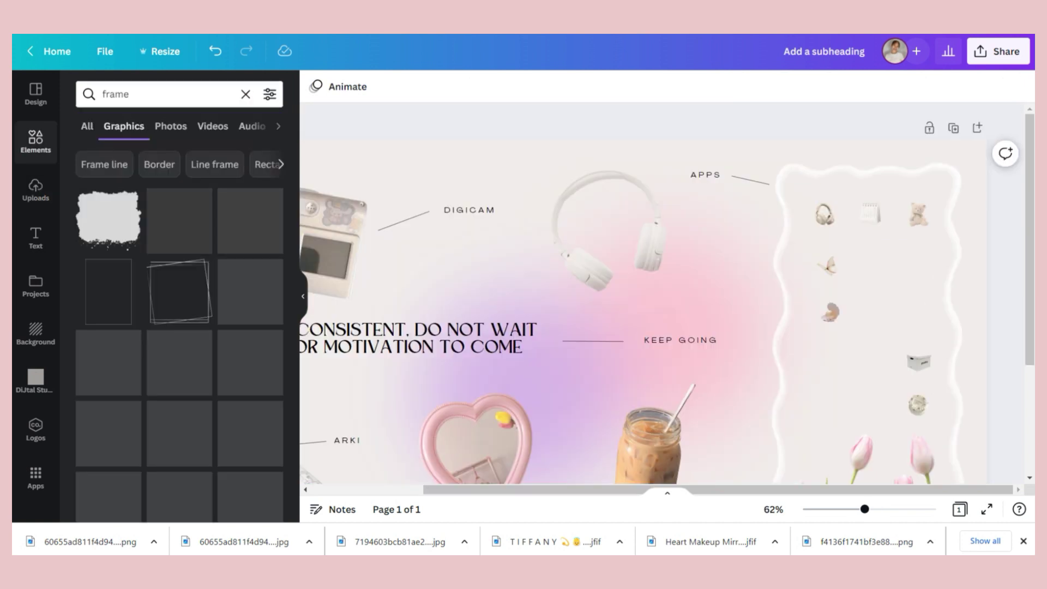
- Add a small rounded square photo frame inside the wavy frame and place a duplicate below it, offset toward the tulips
{"action": "left_click", "coordinate": [278, 126]}
{"action": "left_click", "coordinate": [221, 126]}
{"action": "scroll", "coordinate": [179, 327], "scroll_direction": "down", "scroll_amount": 5}
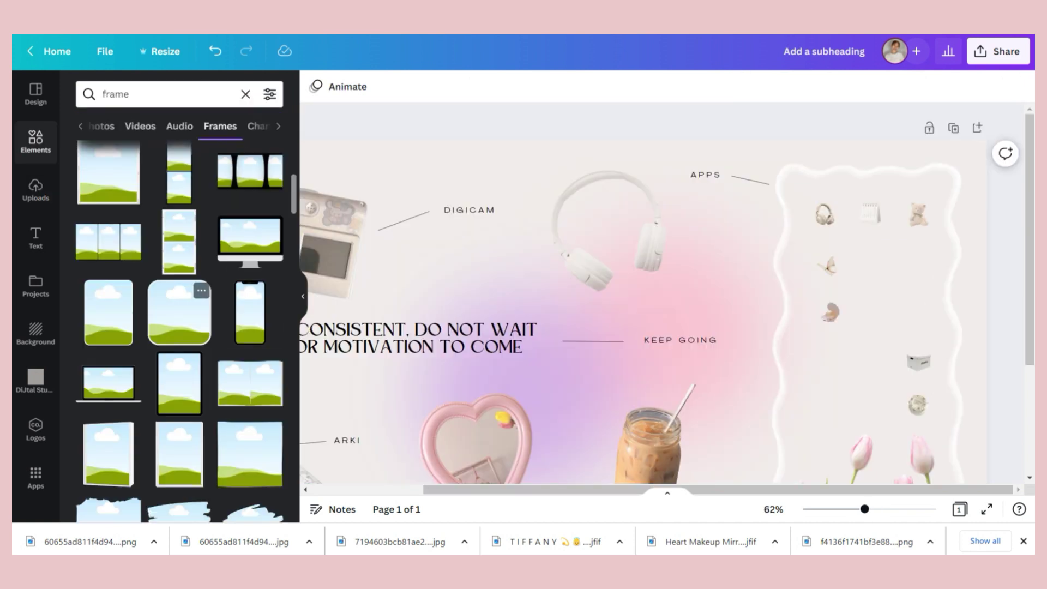
{"action": "left_click", "coordinate": [179, 312]}
{"action": "left_click_drag", "start_coordinate": [483, 249], "coordinate": [589, 351]}
{"action": "mouse_move", "coordinate": [645, 409]}
{"action": "left_mouse_down"}
{"action": "mouse_move", "coordinate": [750, 407]}
{"action": "mouse_move", "coordinate": [954, 300]}
{"action": "mouse_move", "coordinate": [920, 307]}
{"action": "left_mouse_up"}
{"action": "left_click_drag", "start_coordinate": [978, 366], "coordinate": [934, 323]}
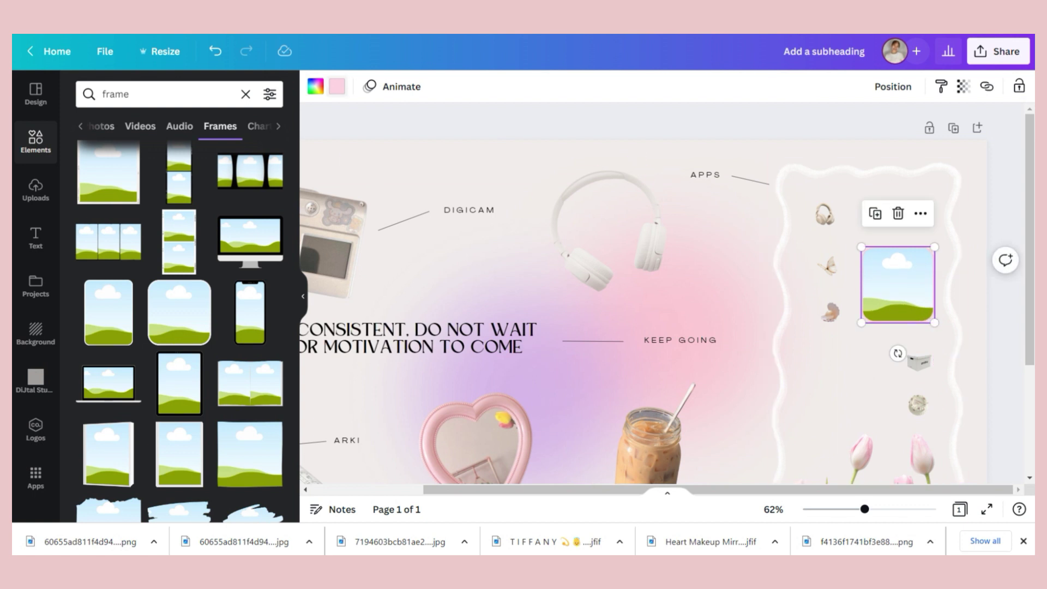
{"action": "key", "text": "ctrl+d"}
{"action": "left_click_drag", "start_coordinate": [905, 292], "coordinate": [864, 389]}
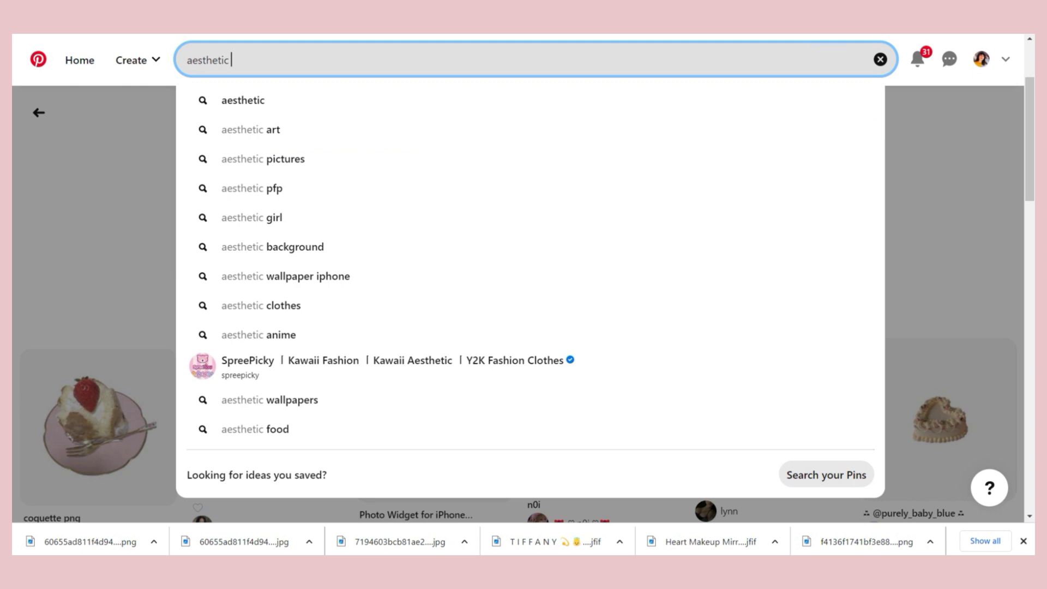
- Search Pinterest for "aesthetic photos" to fill the two rounded frames
{"action": "type", "text": "pho"}
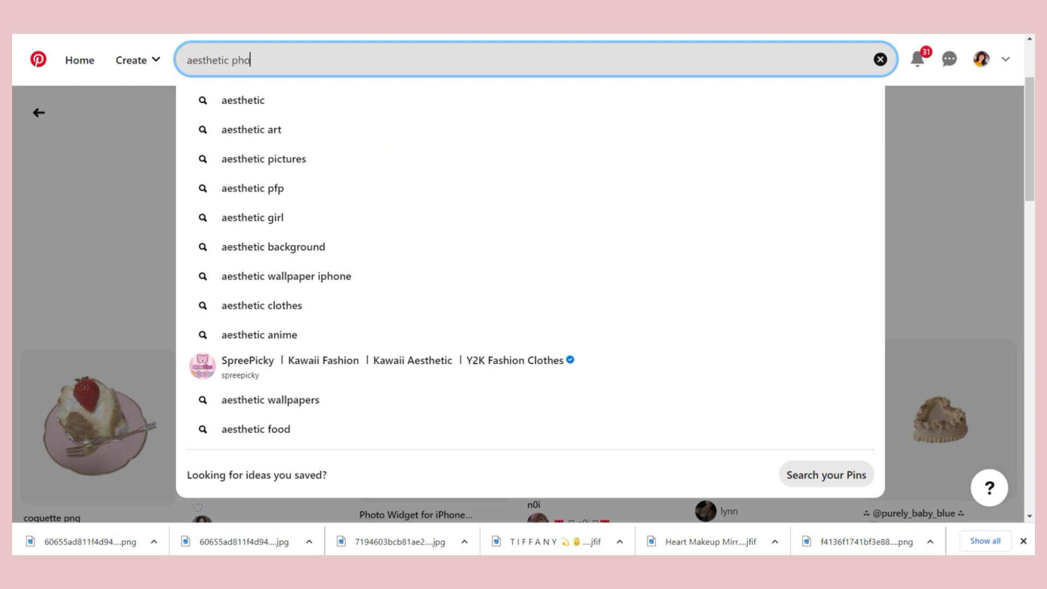
{"action": "type", "text": "tos"}
{"action": "key", "text": "Return"}
{"action": "scroll", "coordinate": [518, 360], "scroll_direction": "down", "scroll_amount": 1}
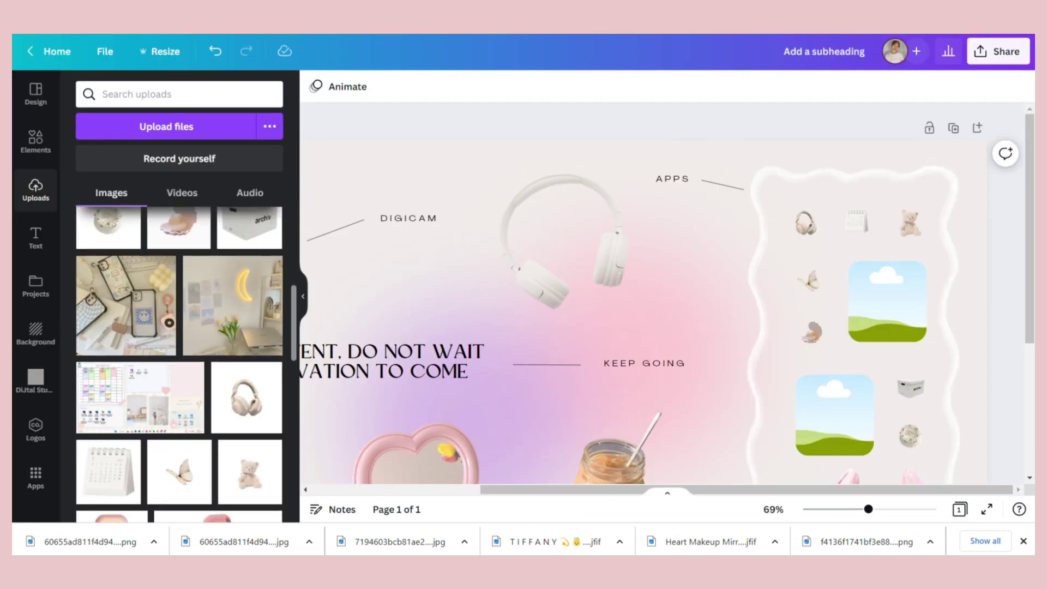
- Fill the upper rounded frame with the moon-light desk photo and raise the photo's brightness and contrast
{"action": "left_click_drag", "start_coordinate": [232, 305], "coordinate": [887, 302]}
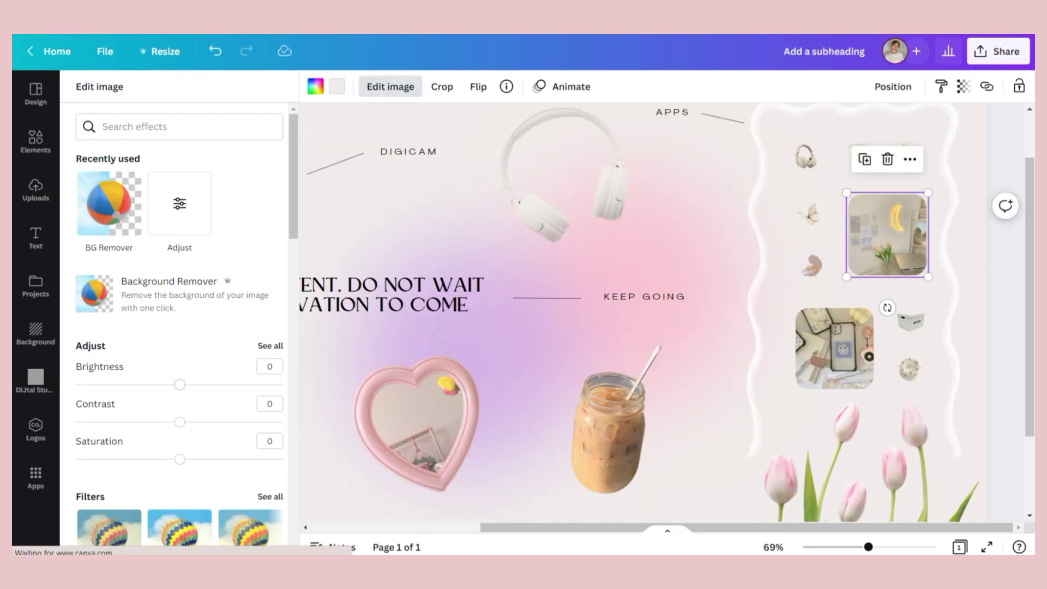
{"action": "left_click_drag", "start_coordinate": [179, 385], "coordinate": [198, 384]}
{"action": "left_click_drag", "start_coordinate": [169, 421], "coordinate": [195, 422]}
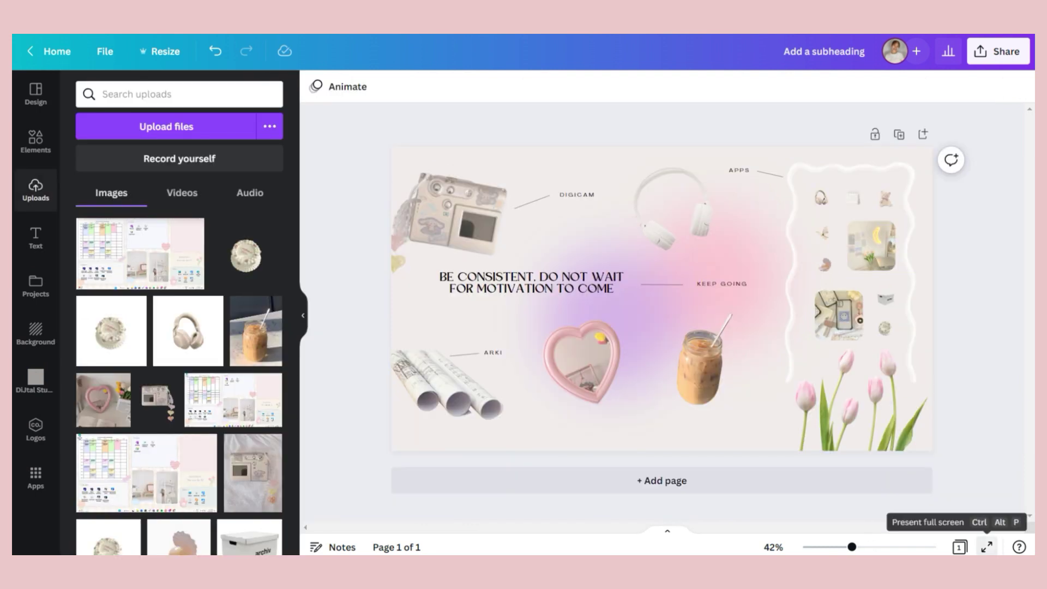
{"action": "left_click", "coordinate": [987, 547]}
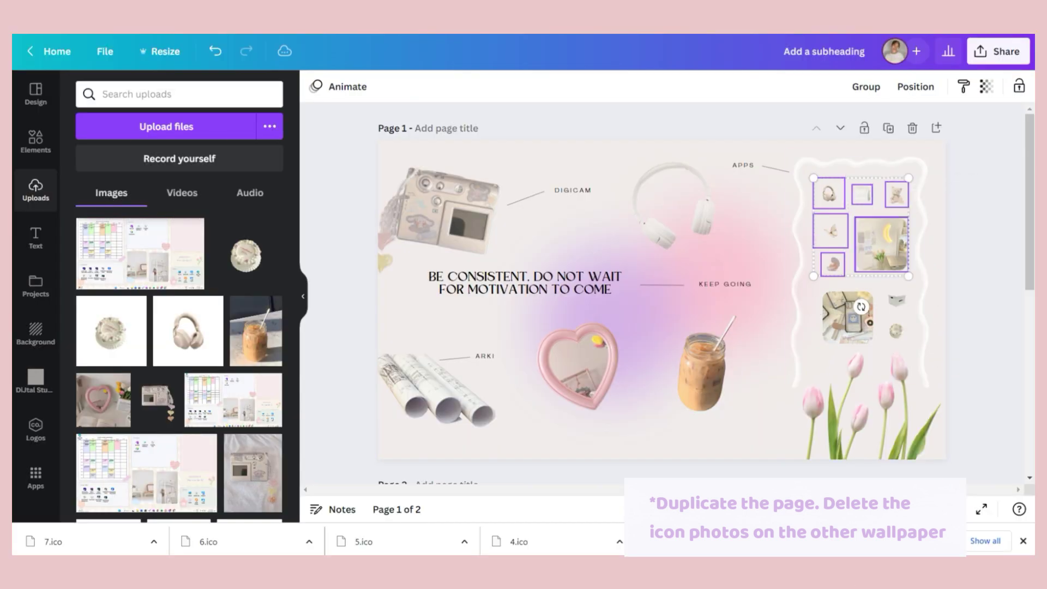
- Delete the selected icon photos from page 1's wavy frame and limit the PNG download to page 1
{"action": "key", "text": "Delete"}
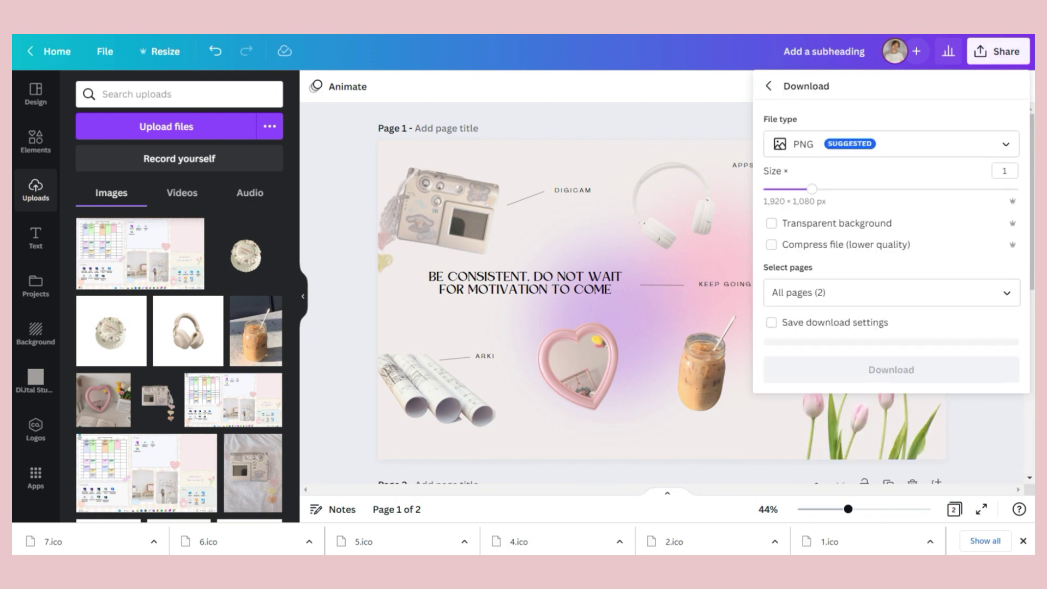
{"action": "left_click", "coordinate": [892, 293]}
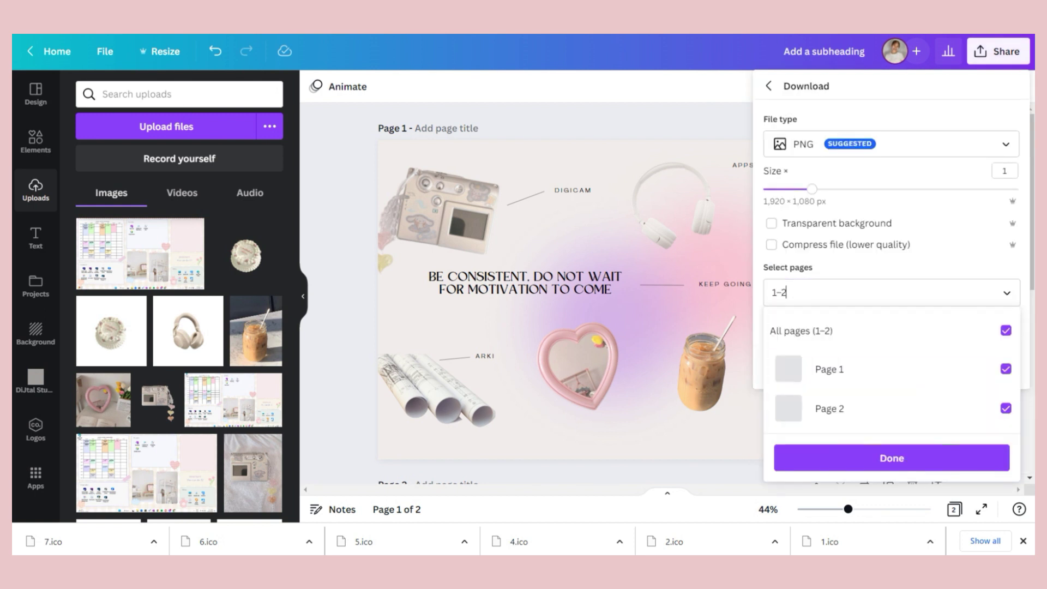
{"action": "left_click", "coordinate": [1005, 409]}
{"action": "left_click", "coordinate": [895, 458]}
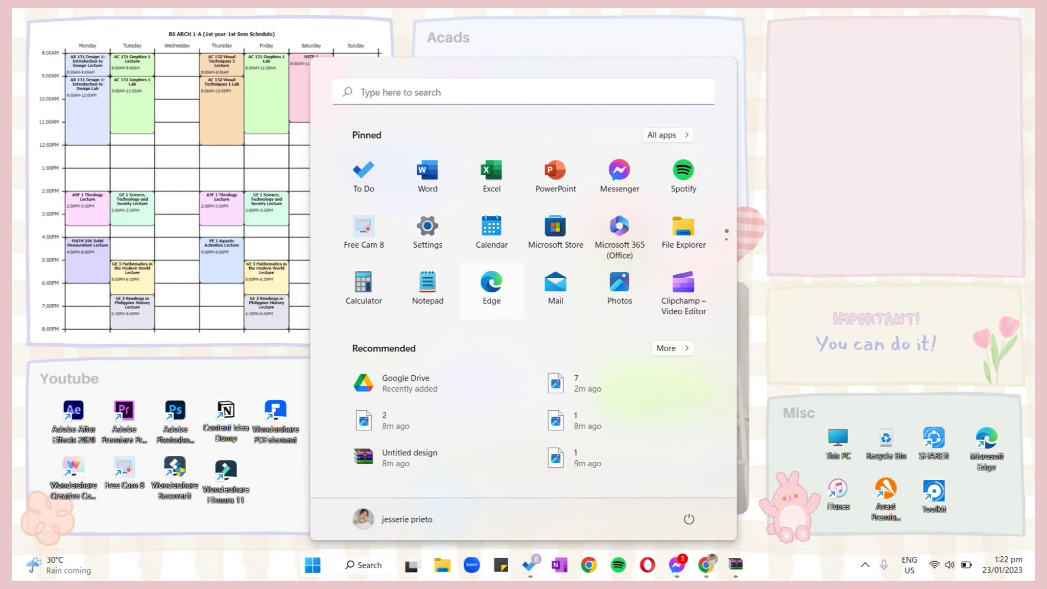
- Open the desktop background options in the Windows personalization settings
{"action": "left_click", "coordinate": [427, 231]}
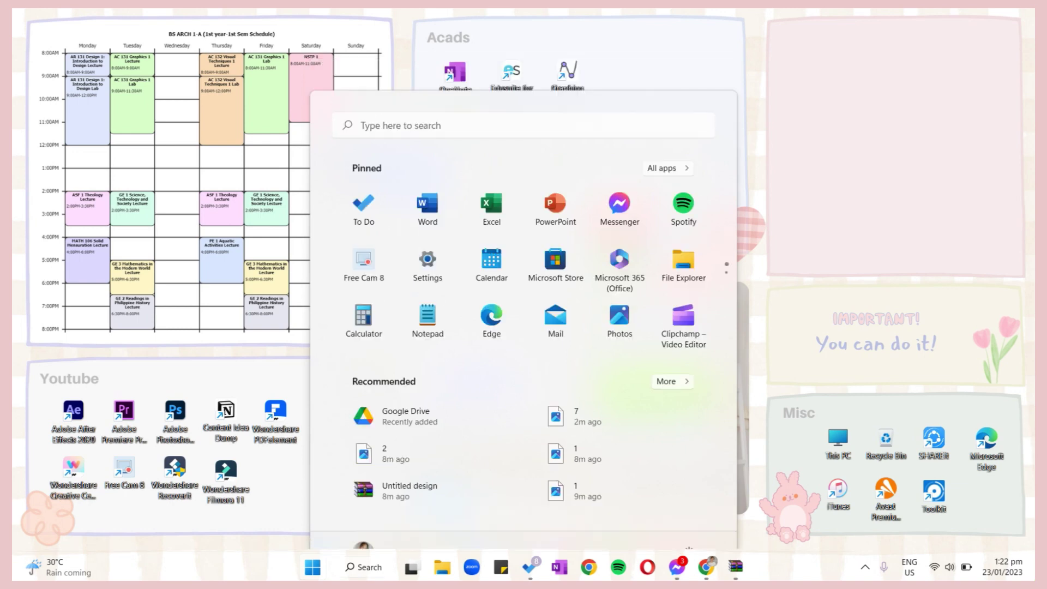
{"action": "left_click", "coordinate": [428, 176]}
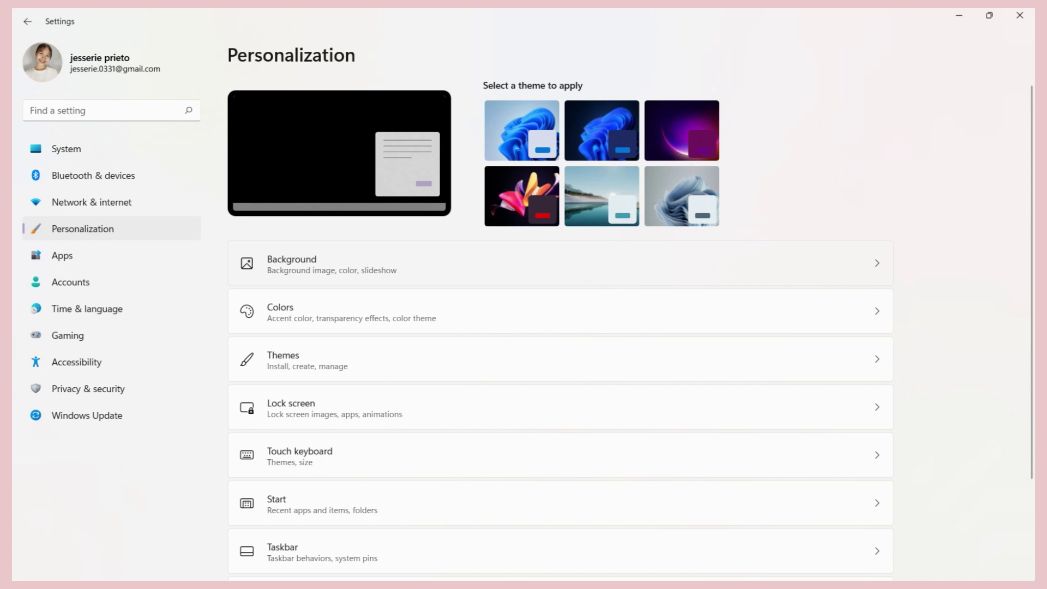
{"action": "left_click", "coordinate": [428, 262]}
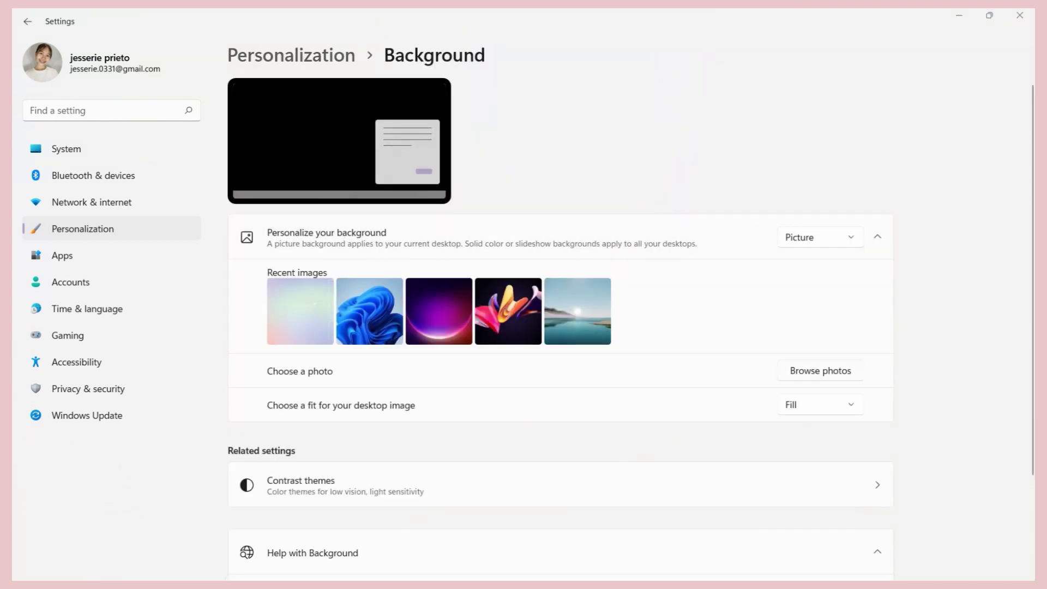
- Set the downloaded wallpaper "Add a subheading (6)" as the desktop background picture
{"action": "left_click", "coordinate": [820, 371]}
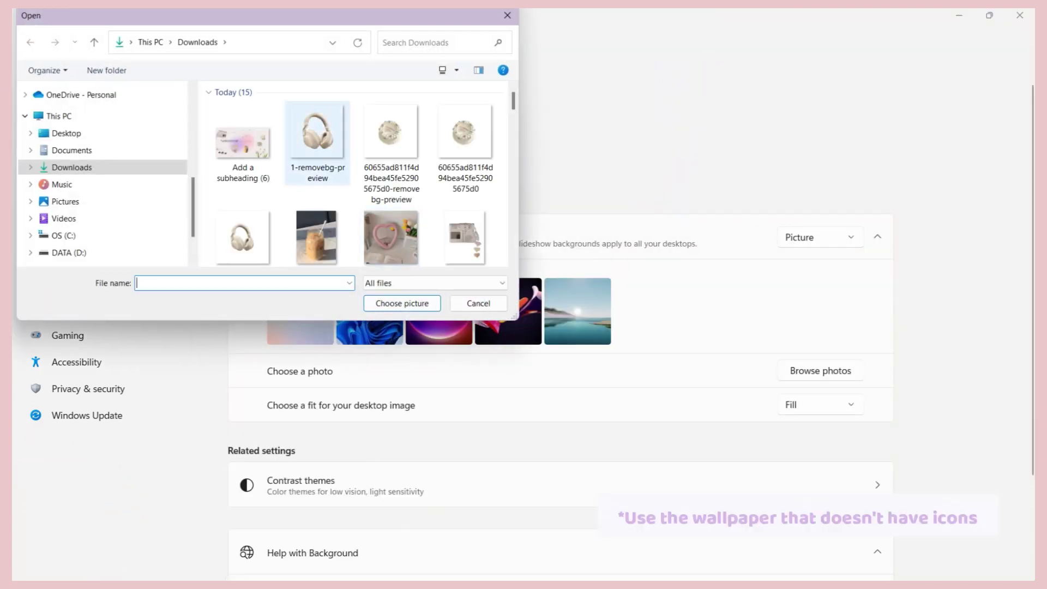
{"action": "double_click", "coordinate": [243, 146]}
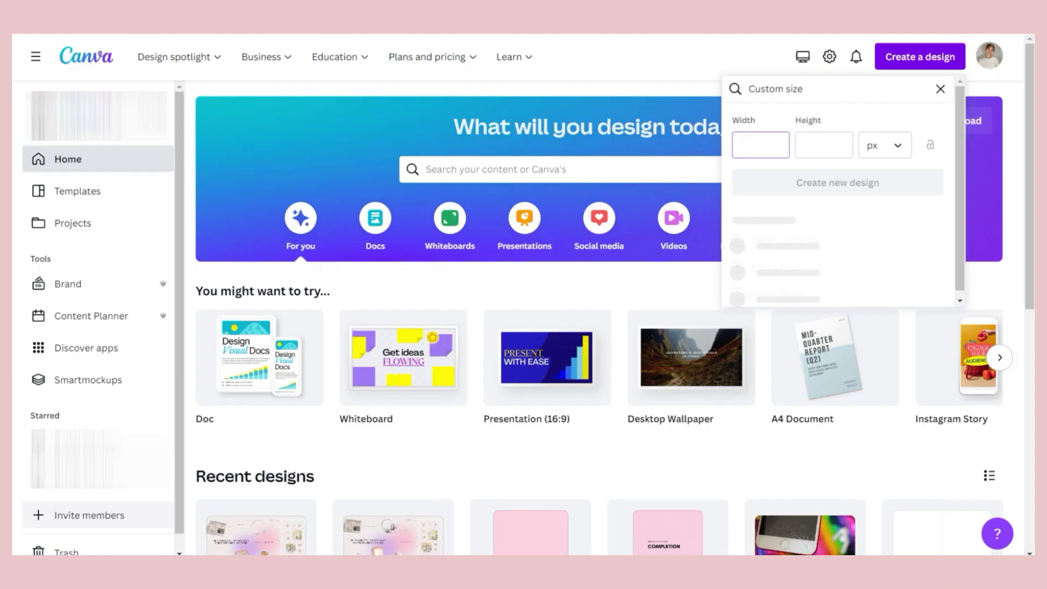
- Create a custom 1080 × 1080 px design in Canva for the shortcut icons
{"action": "type", "text": "1080"}
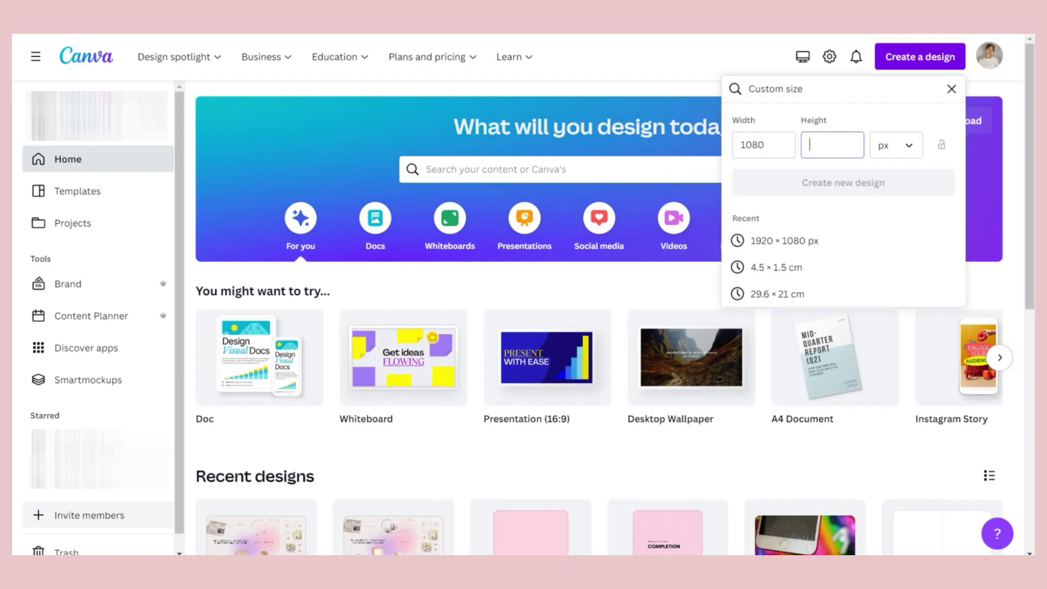
{"action": "type", "text": "1080"}
{"action": "key", "text": "Return"}
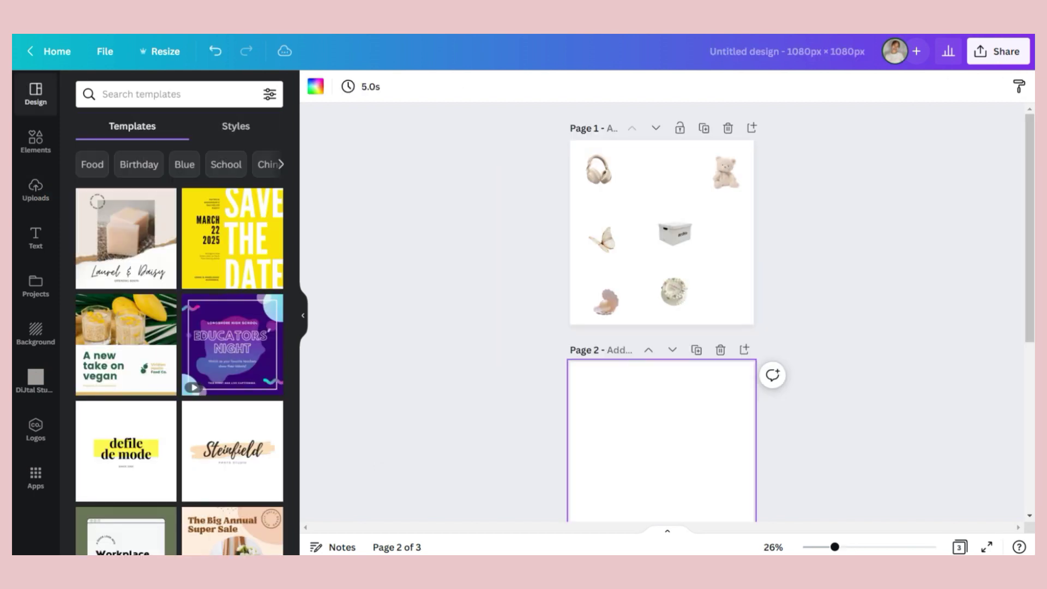
- Move the teddy bear cutout from page 1 to page 2 and download all seven icon pages as PNGs with transparent background
{"action": "left_click_drag", "start_coordinate": [726, 173], "coordinate": [675, 421]}
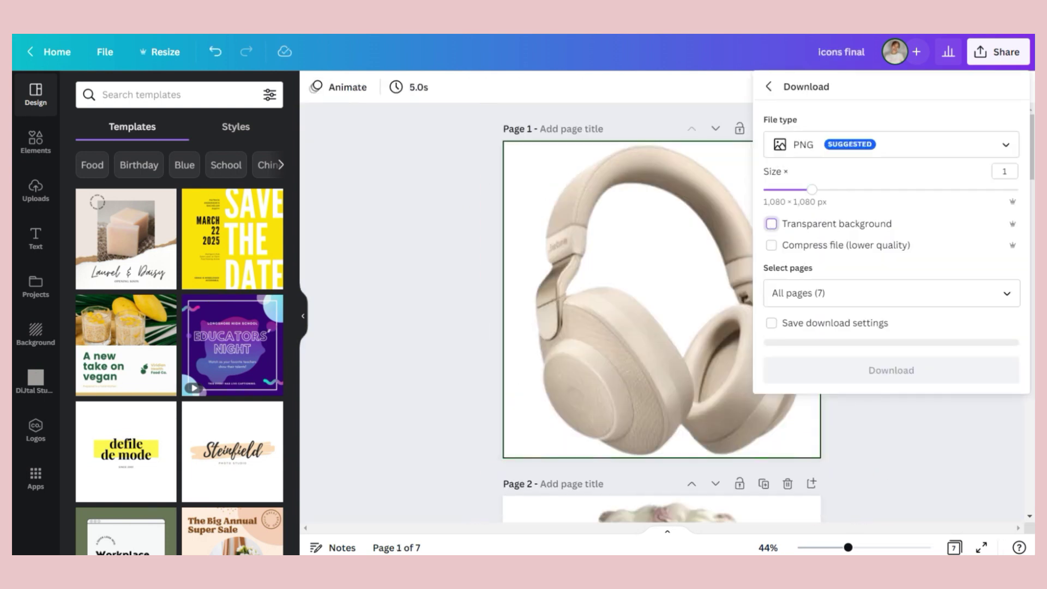
{"action": "left_click", "coordinate": [771, 224]}
{"action": "left_click", "coordinate": [891, 366]}
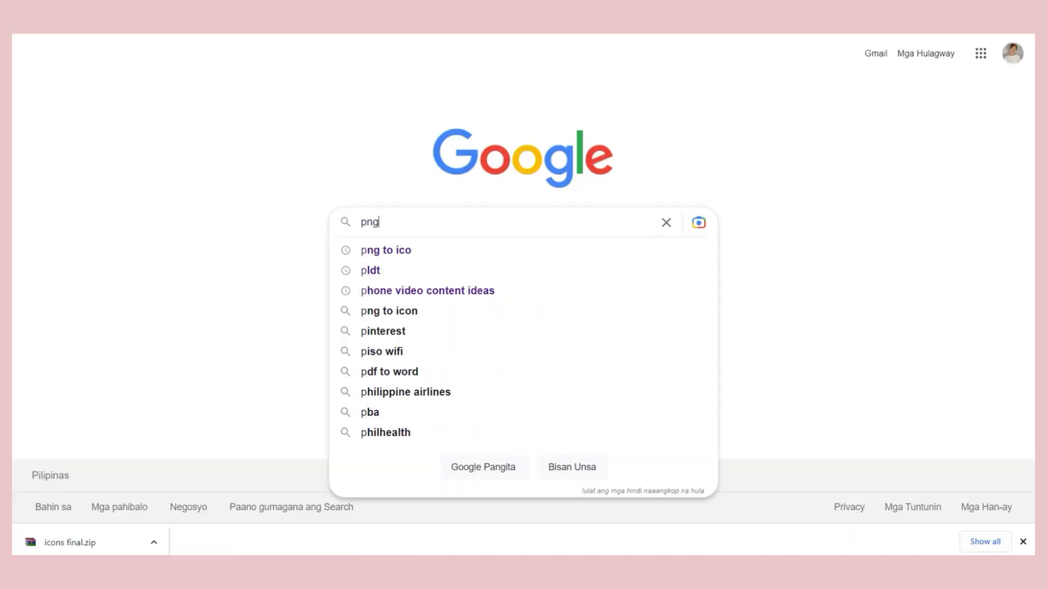
- Search Google for "png to ico" and load the PNG icons 1 to 7 into the CloudConvert file converter
{"action": "type", "text": "to ico"}
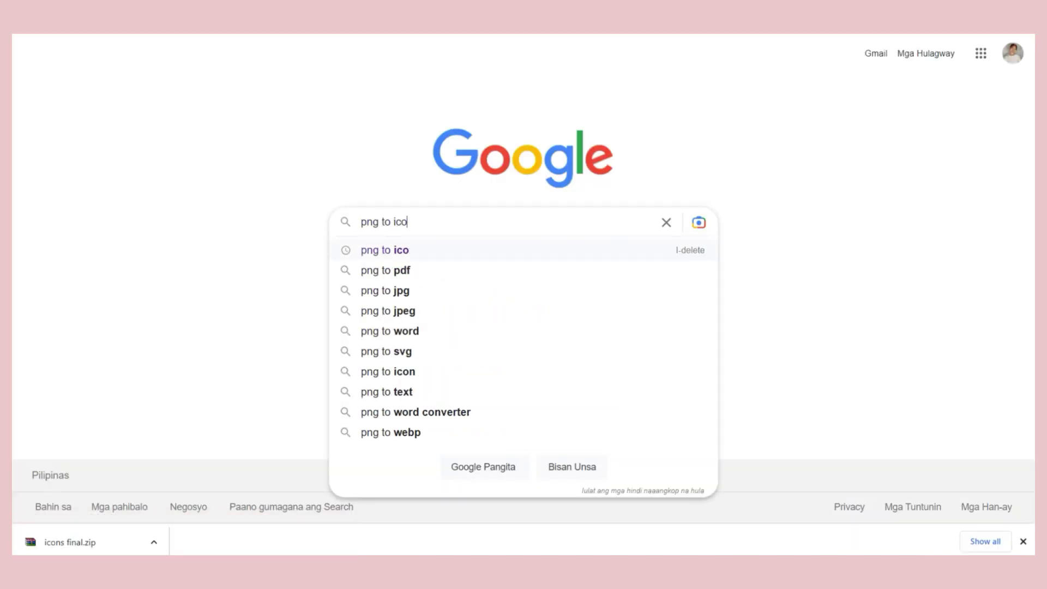
{"action": "key", "text": "Return"}
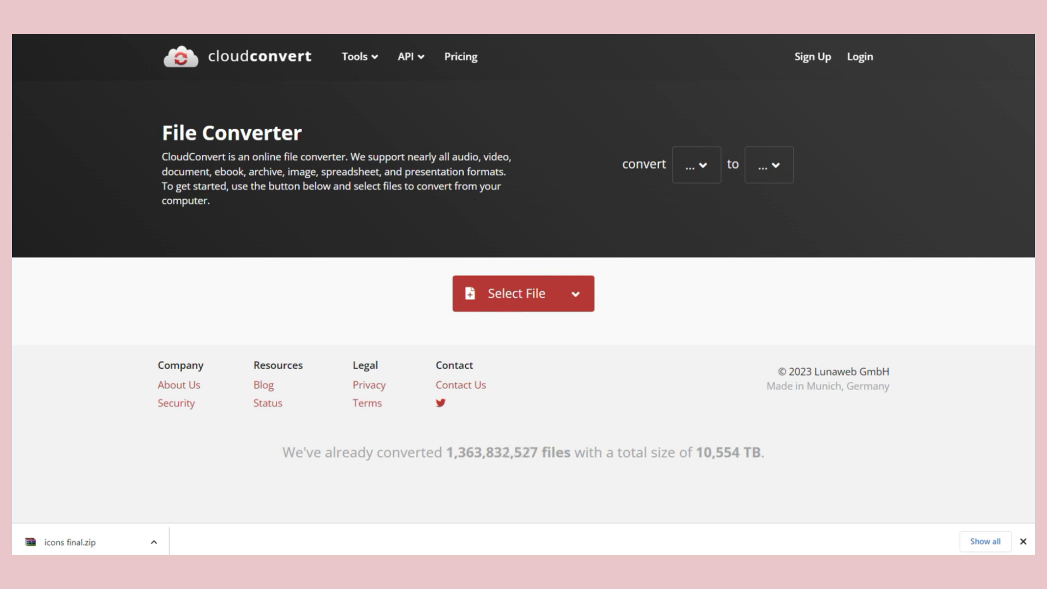
{"action": "key", "text": "super+e"}
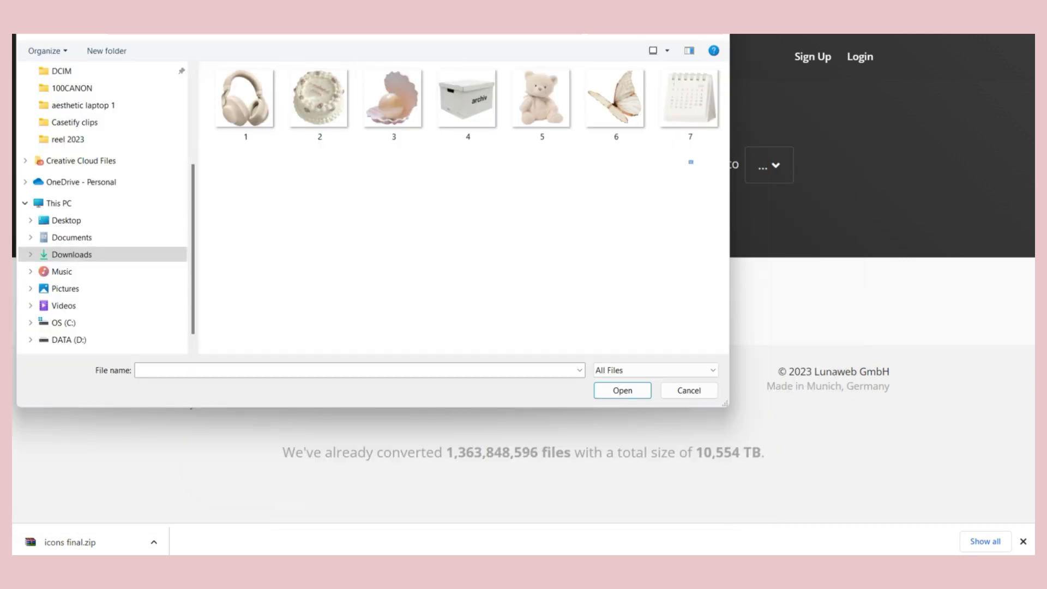
{"action": "key", "text": "ctrl+a"}
{"action": "key", "text": "Return"}
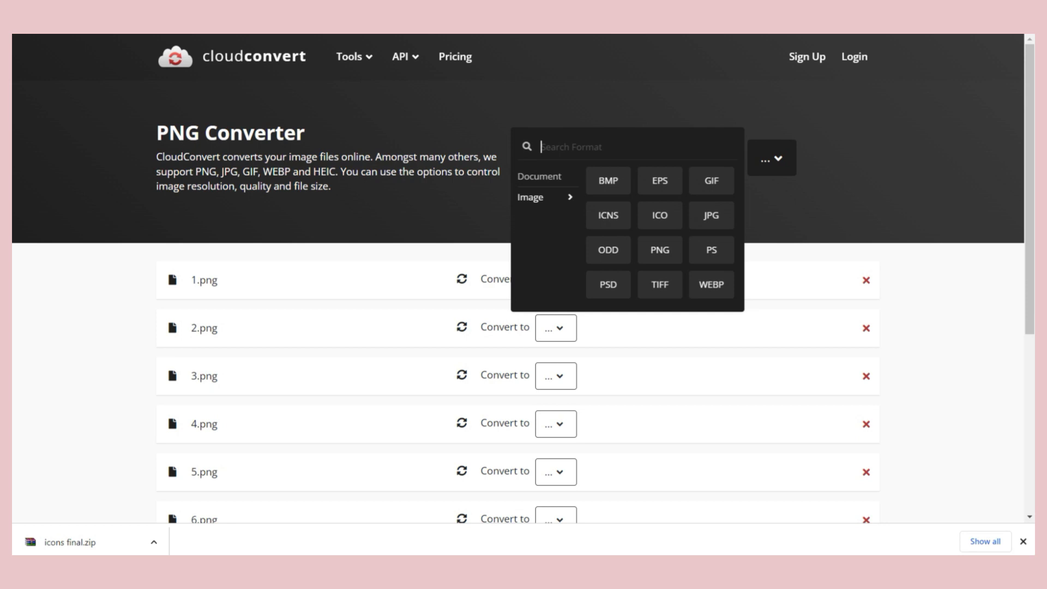
- Convert all the loaded PNG files to ICO and download the converted icons 1 and 3
{"action": "left_click", "coordinate": [660, 215]}
{"action": "scroll", "coordinate": [519, 301], "scroll_direction": "down", "scroll_amount": 4}
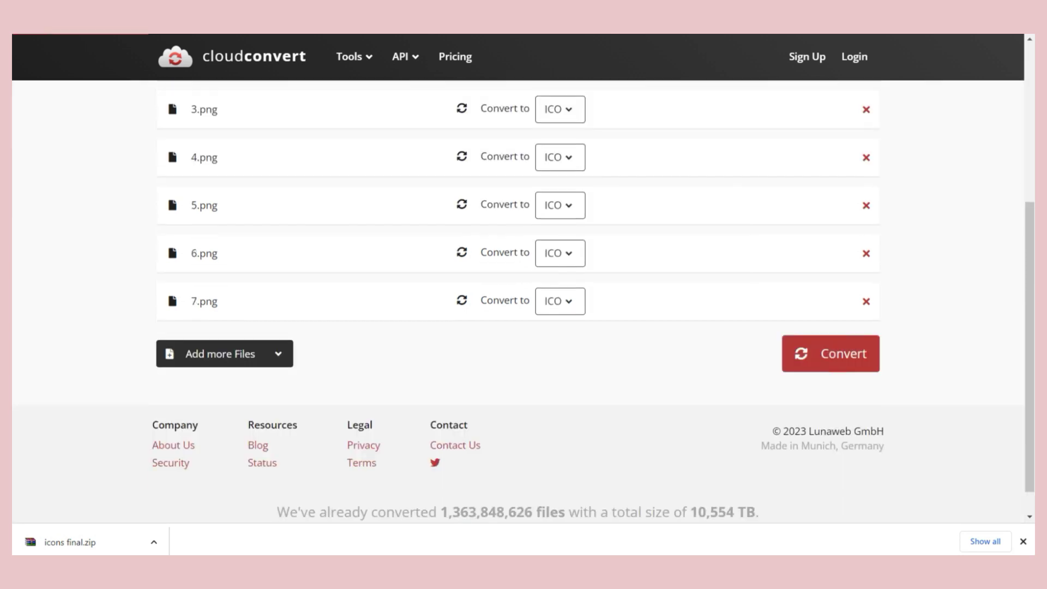
{"action": "left_click", "coordinate": [830, 355]}
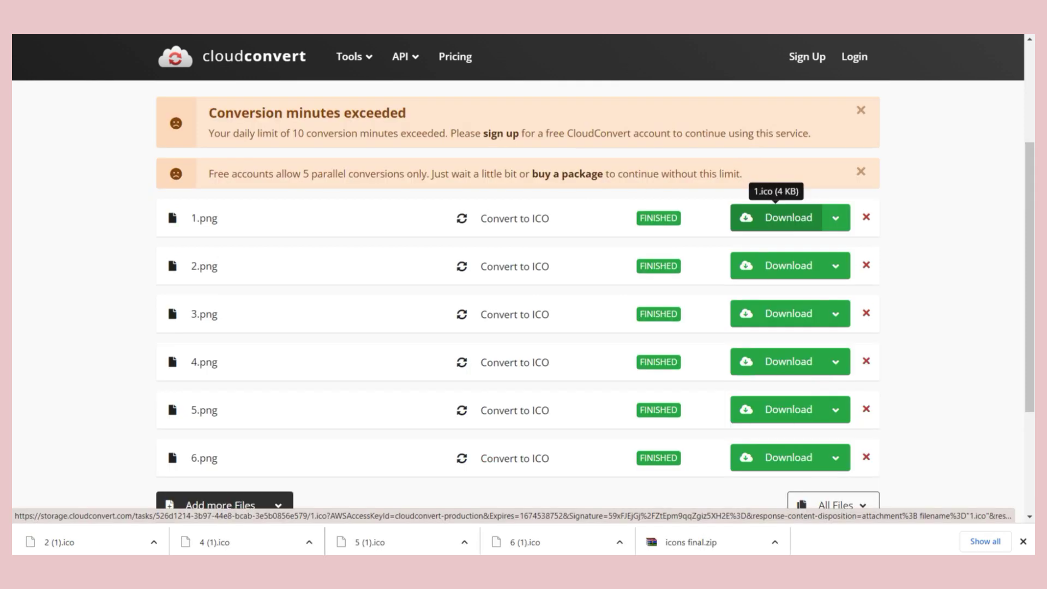
{"action": "left_click", "coordinate": [776, 218]}
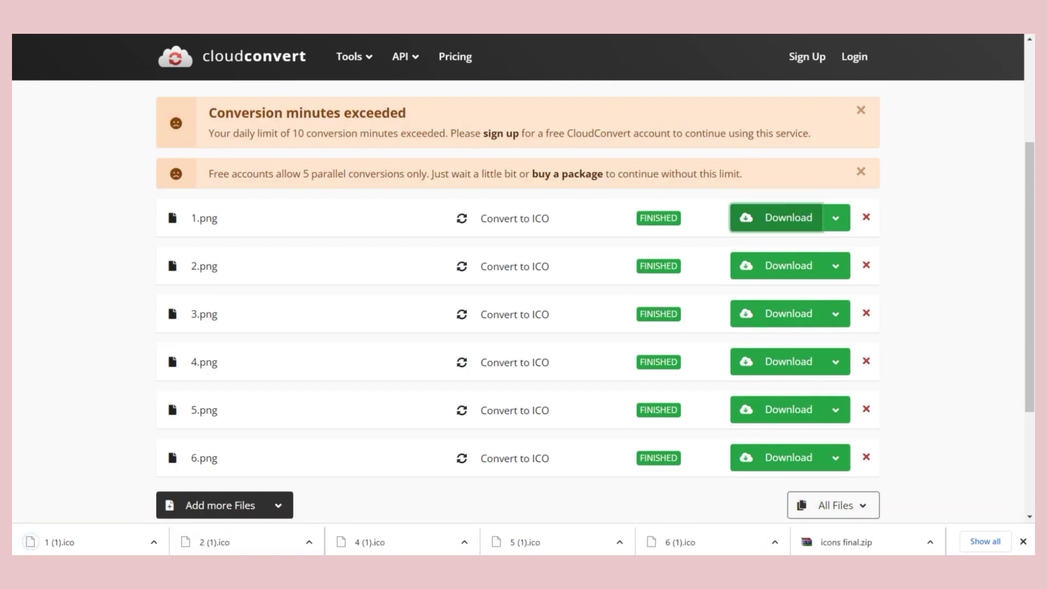
{"action": "left_click", "coordinate": [776, 314]}
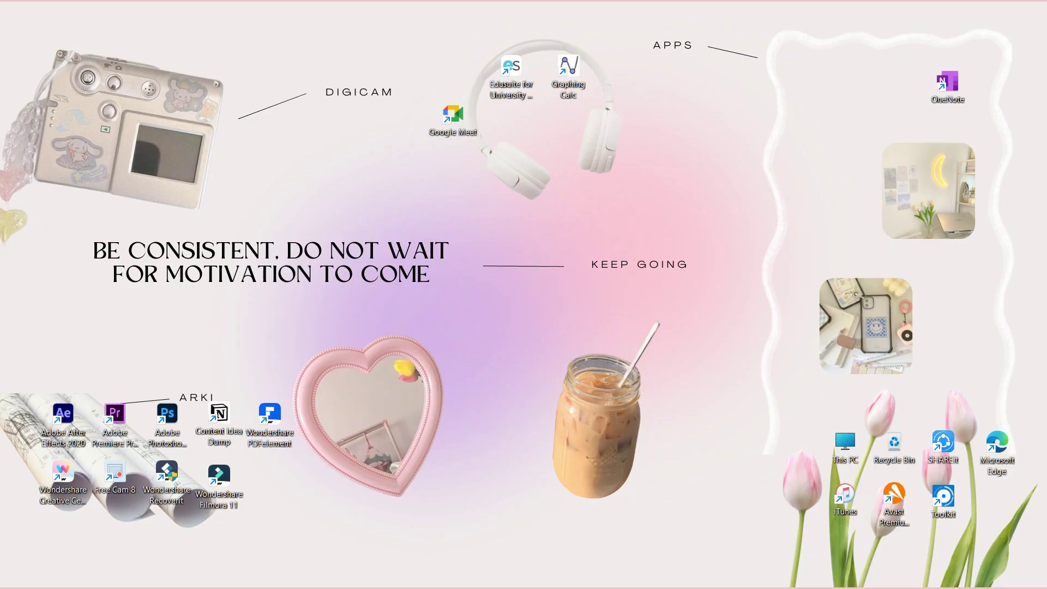
- Check the desktop's view options for icon size, Auto arrange icons and Align icons to grid
{"action": "right_click", "coordinate": [812, 144]}
{"action": "mouse_move", "coordinate": [850, 157]}
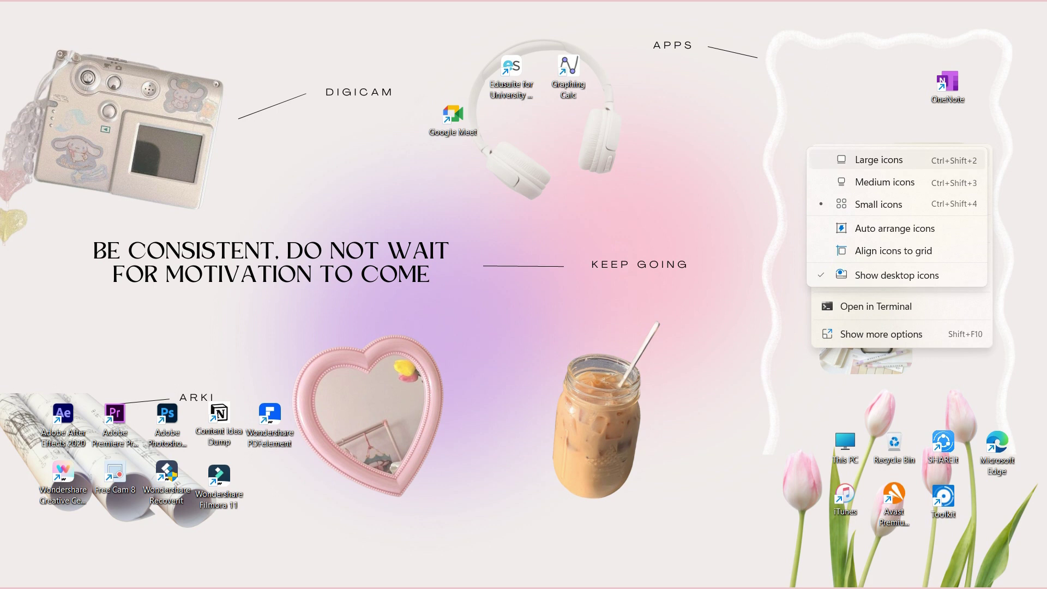
{"action": "key", "text": "Down"}
{"action": "key", "text": "Down"}
{"action": "key", "text": "Down"}
{"action": "key", "text": "Down"}
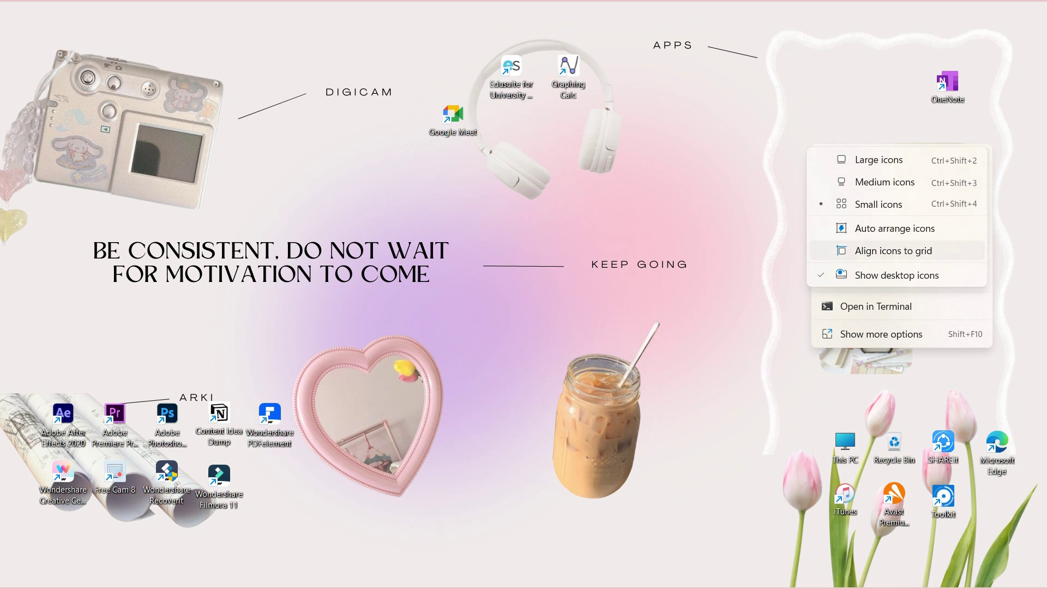
{"action": "key", "text": "Return"}
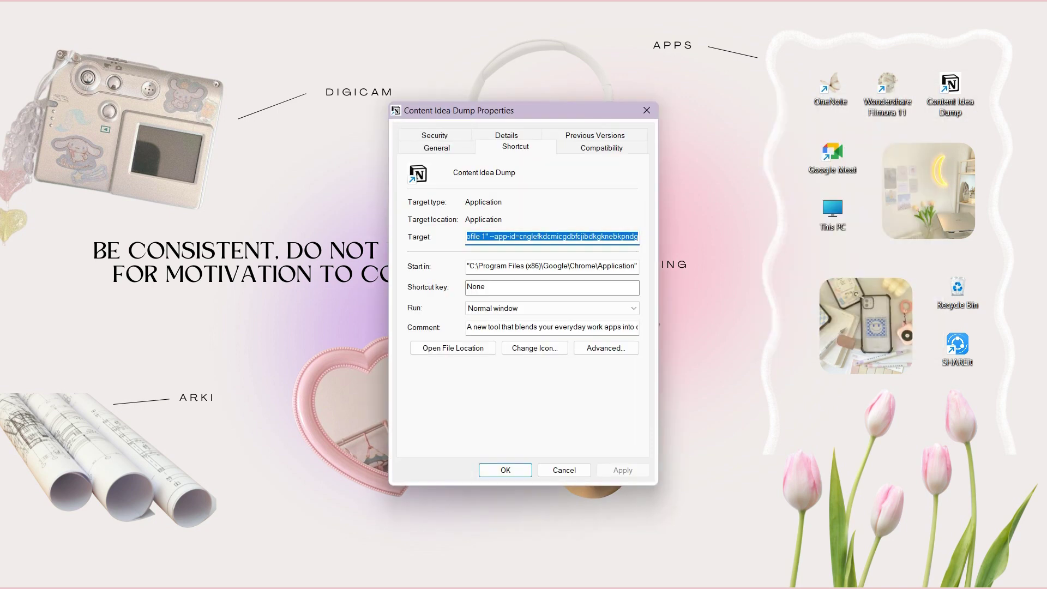
- Change the Content Idea Dump shortcut's icon to the downloaded white archive box ICO file
{"action": "left_click", "coordinate": [535, 348]}
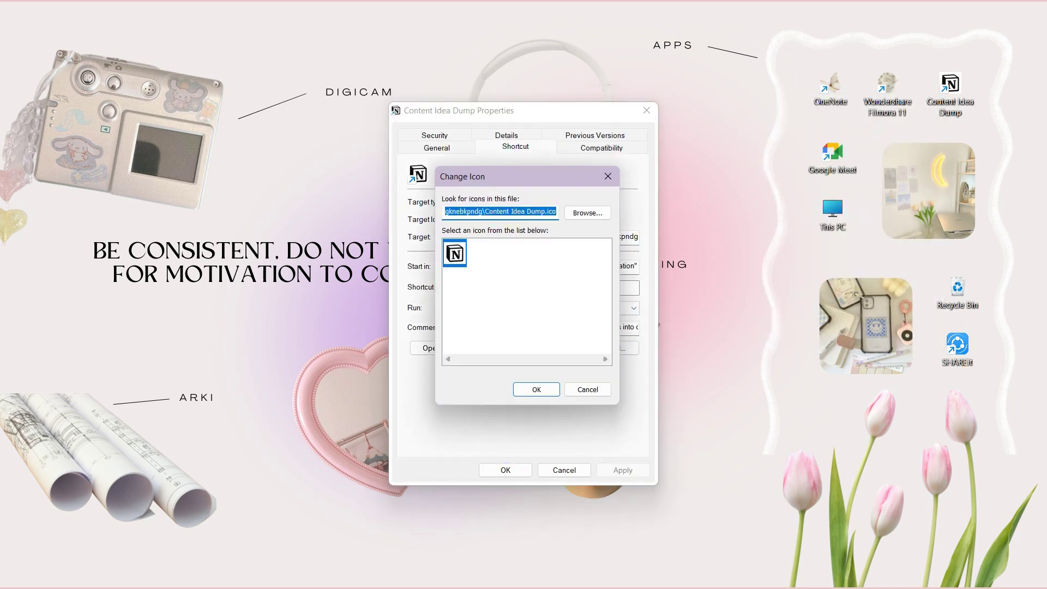
{"action": "left_click", "coordinate": [588, 212]}
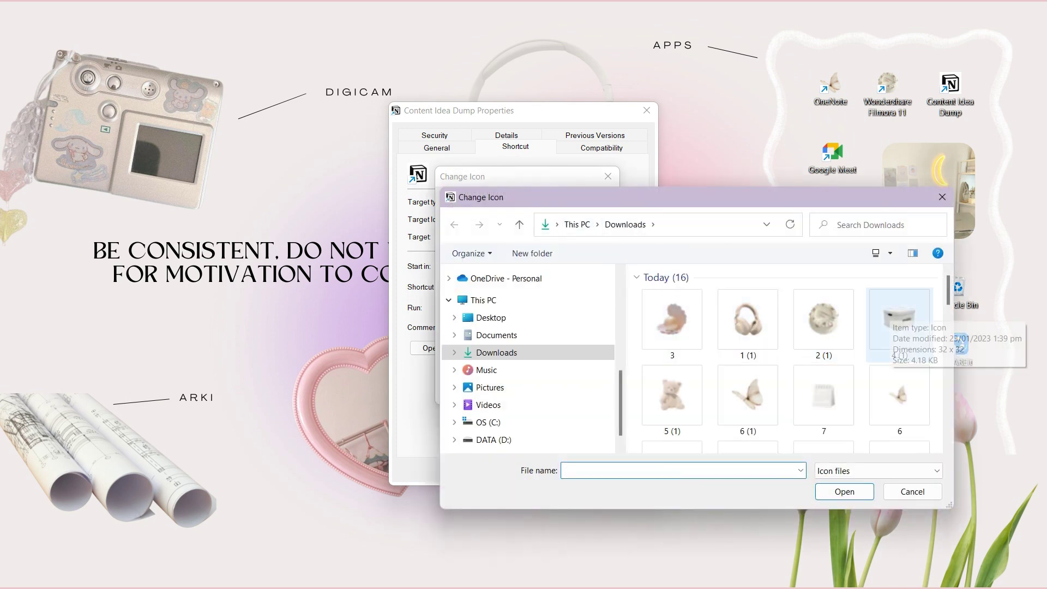
{"action": "double_click", "coordinate": [897, 322]}
{"action": "key", "text": "Return"}
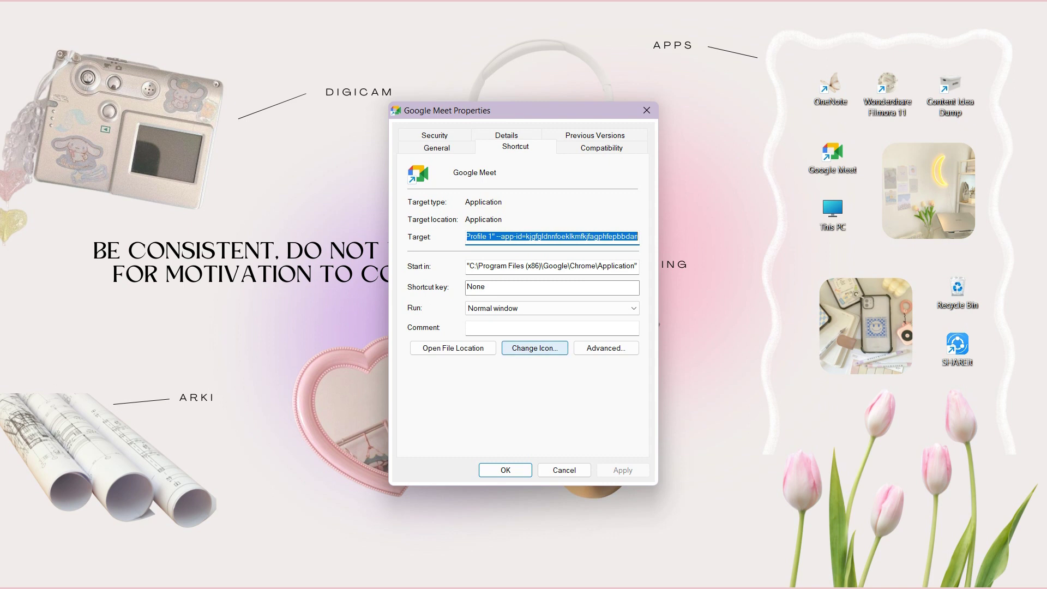
- Change the Google Meet shortcut's icon to the downloaded seashell ICO file named 3
{"action": "left_click", "coordinate": [535, 348]}
{"action": "left_click", "coordinate": [588, 213]}
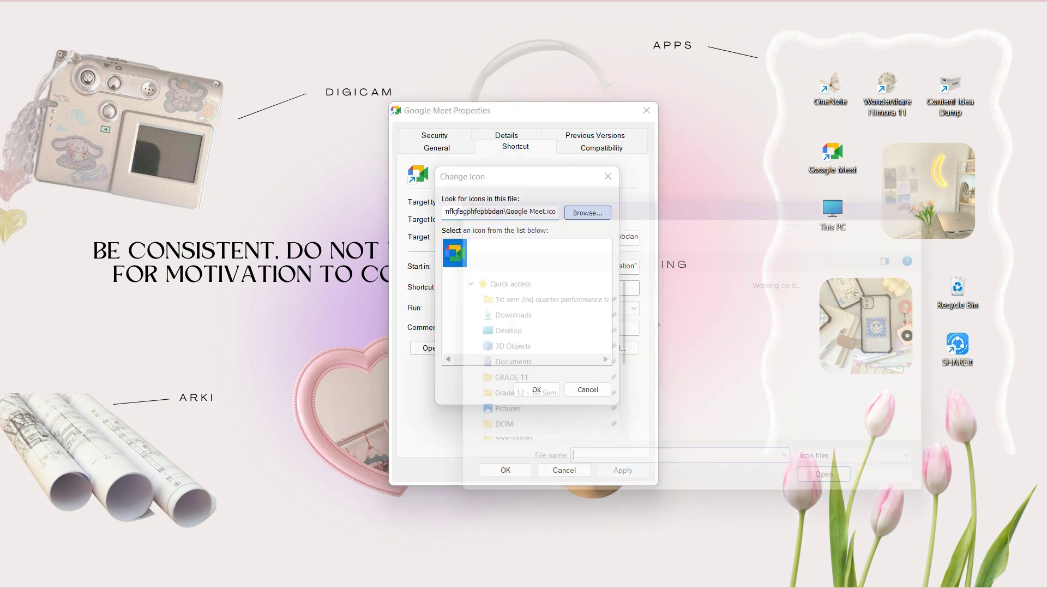
{"action": "double_click", "coordinate": [672, 320]}
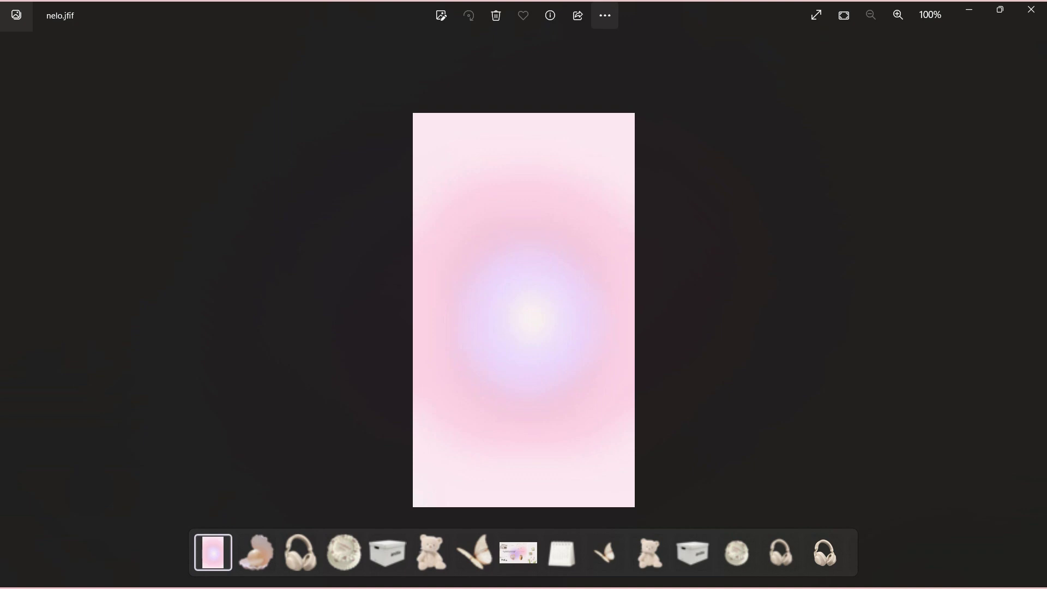
- Rotate the pink gradient image nelo.jfif counterclockwise to landscape in Photos and save it as a copy
{"action": "left_click", "coordinate": [605, 15]}
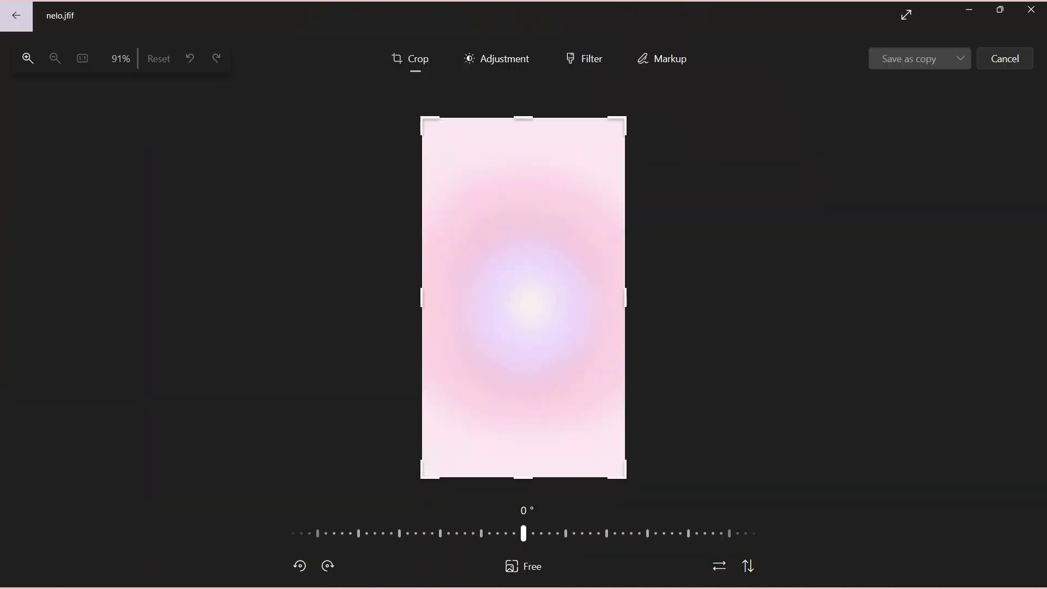
{"action": "left_click", "coordinate": [300, 567]}
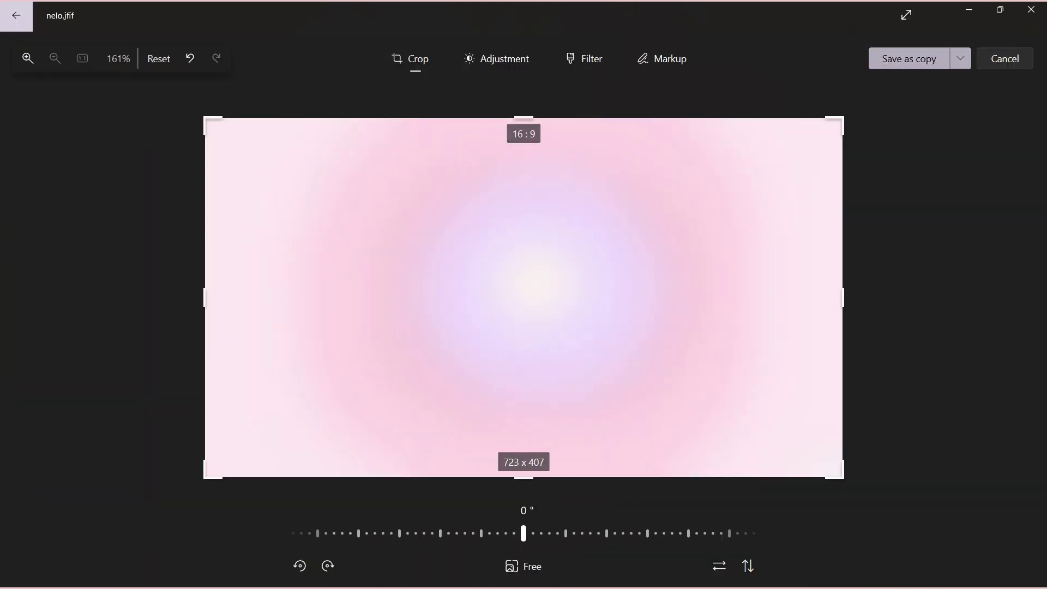
{"action": "left_click", "coordinate": [960, 58]}
{"action": "left_click", "coordinate": [921, 86]}
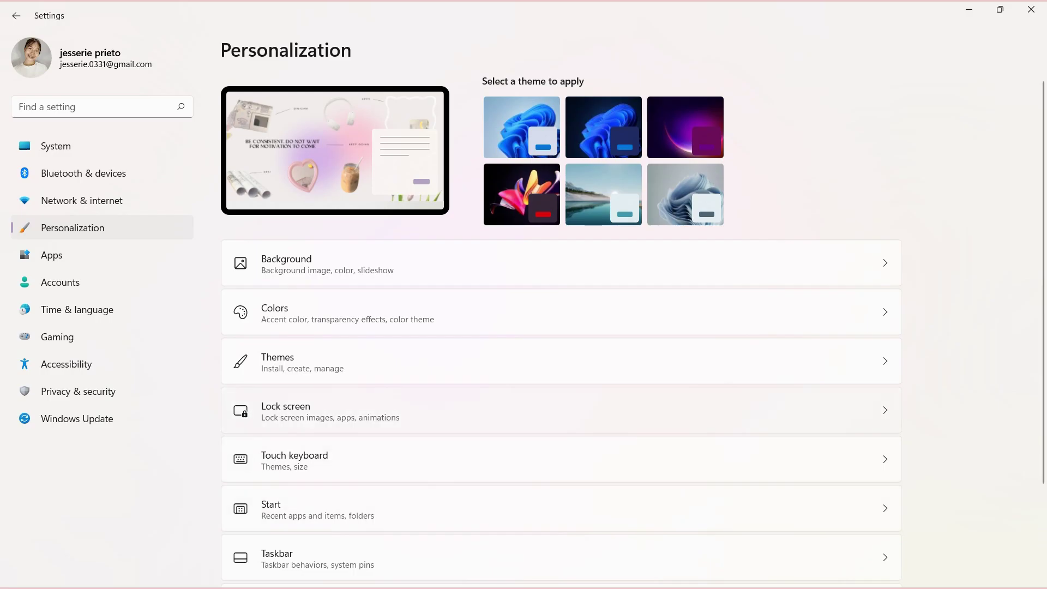
- Set the landscape nelo gradient image from Downloads as the Windows lock screen picture
{"action": "left_click", "coordinate": [561, 410]}
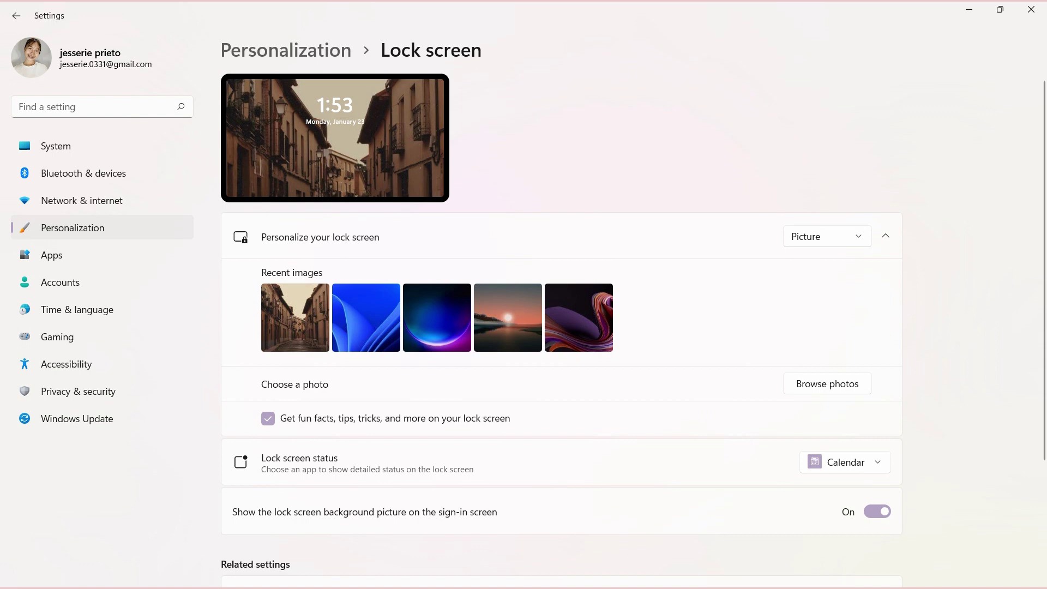
{"action": "left_click", "coordinate": [828, 384]}
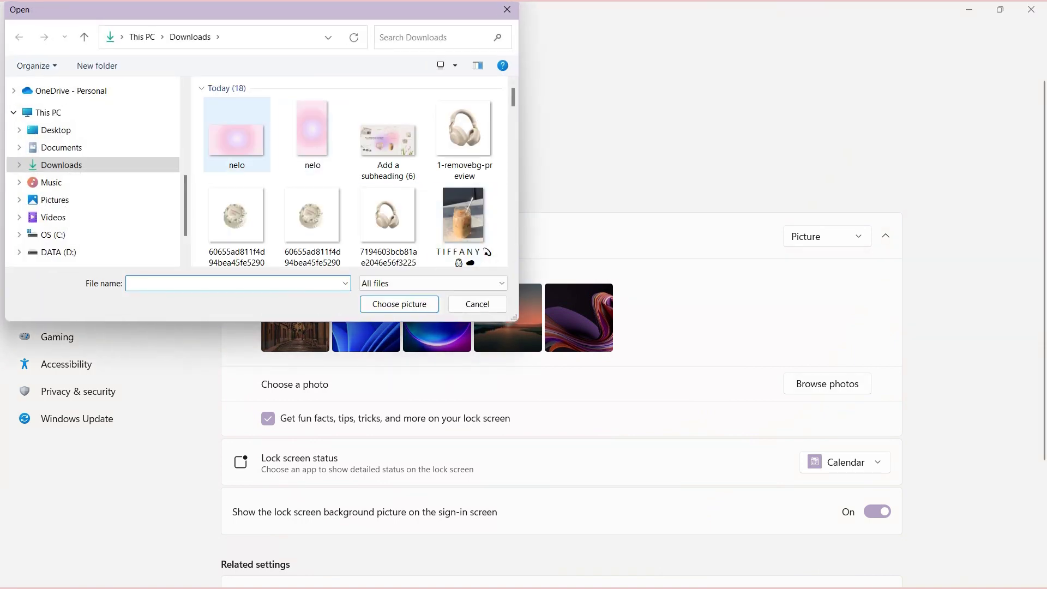
{"action": "double_click", "coordinate": [243, 143]}
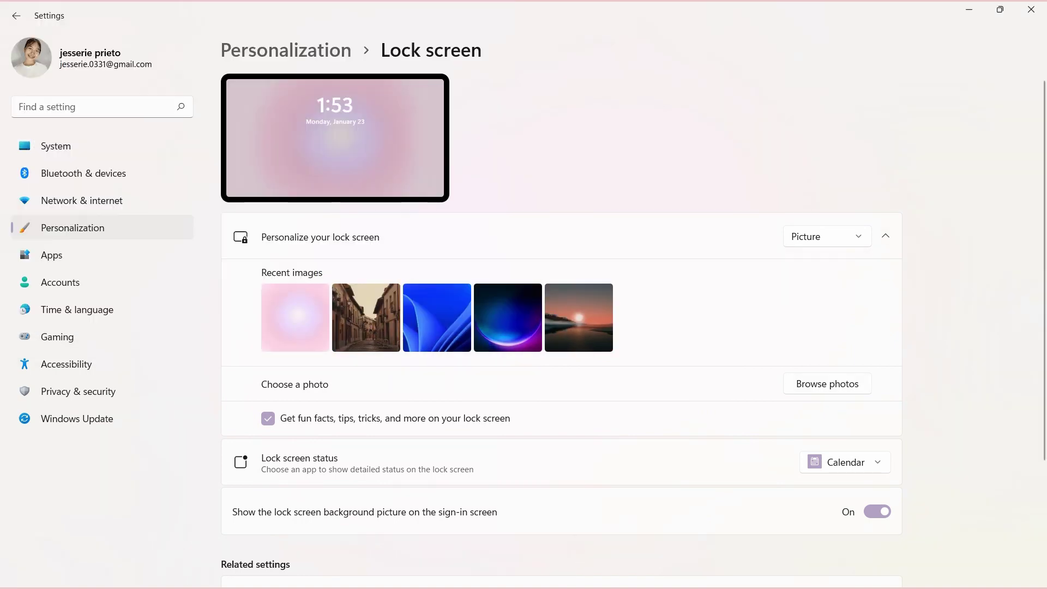
{"action": "scroll", "coordinate": [562, 326], "scroll_direction": "down", "scroll_amount": 3}
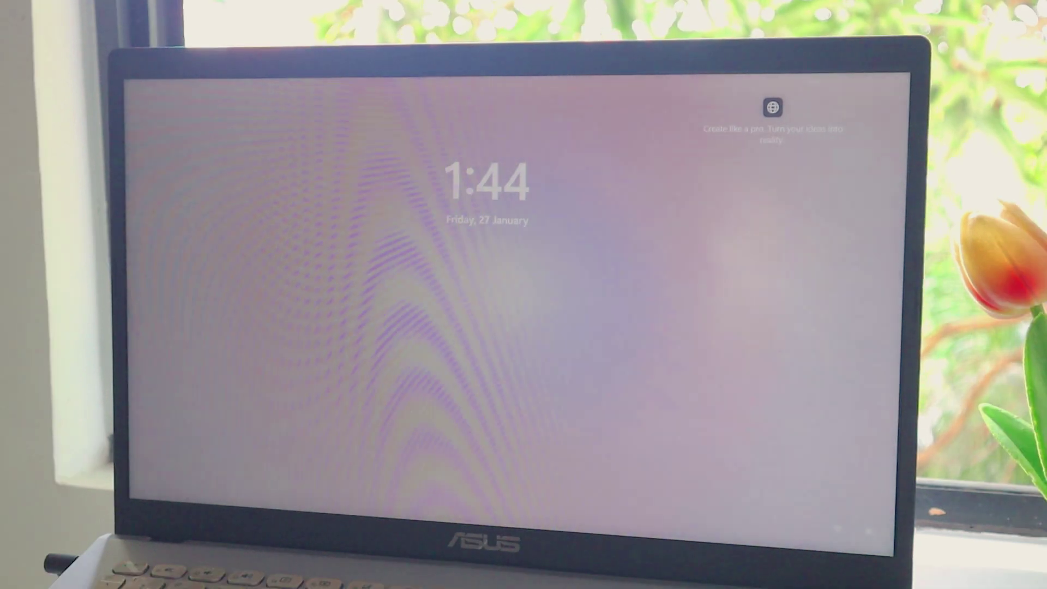
{"action": "key", "text": "Return"}
{"action": "key", "text": "Return"}
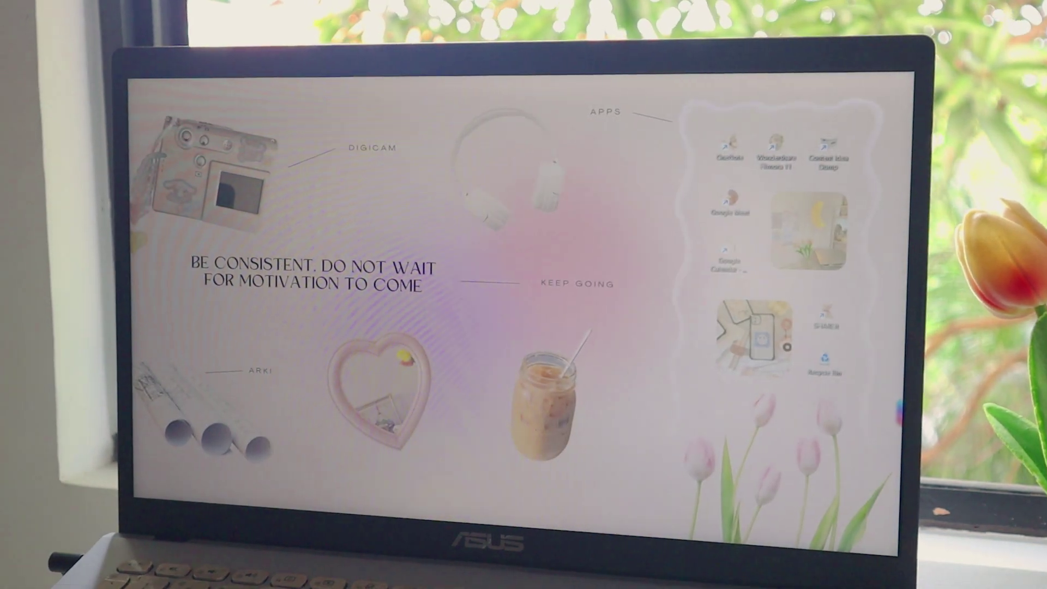